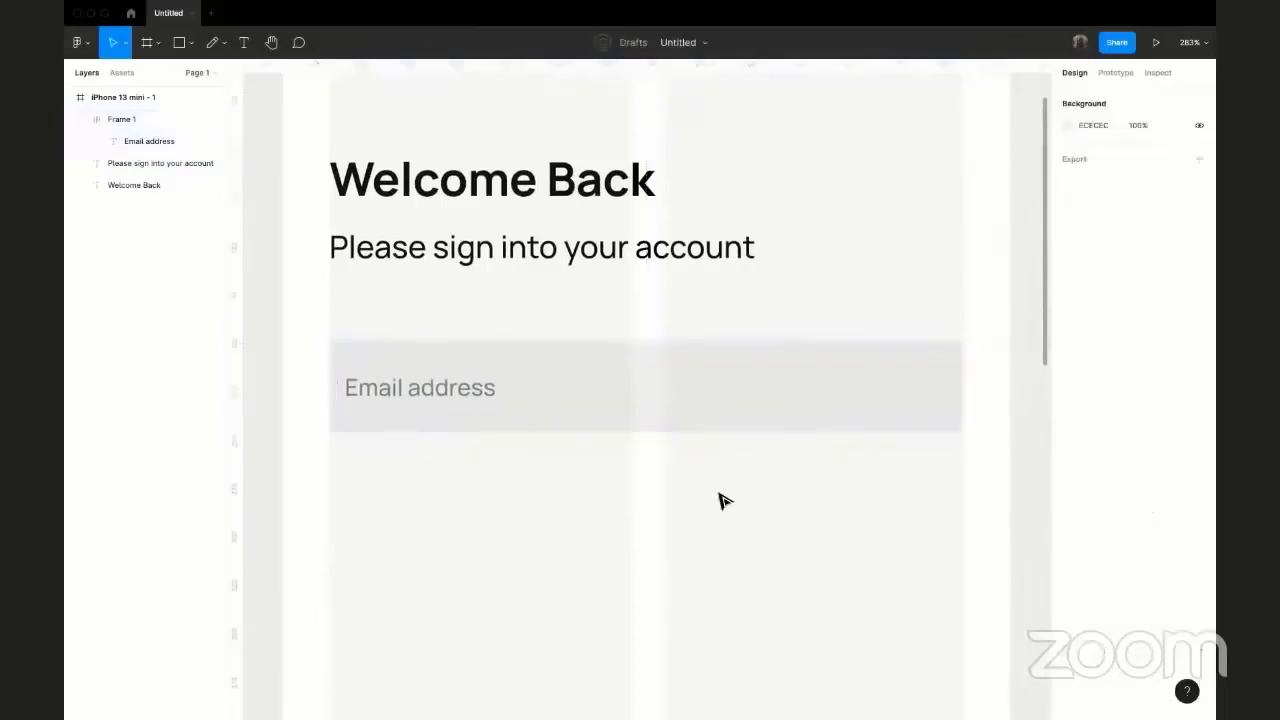
# Try a corner radius of 16 on the Email address field's frame and inspect its rounded corners up close.
pyautogui.scroll(5, 1035, 320)
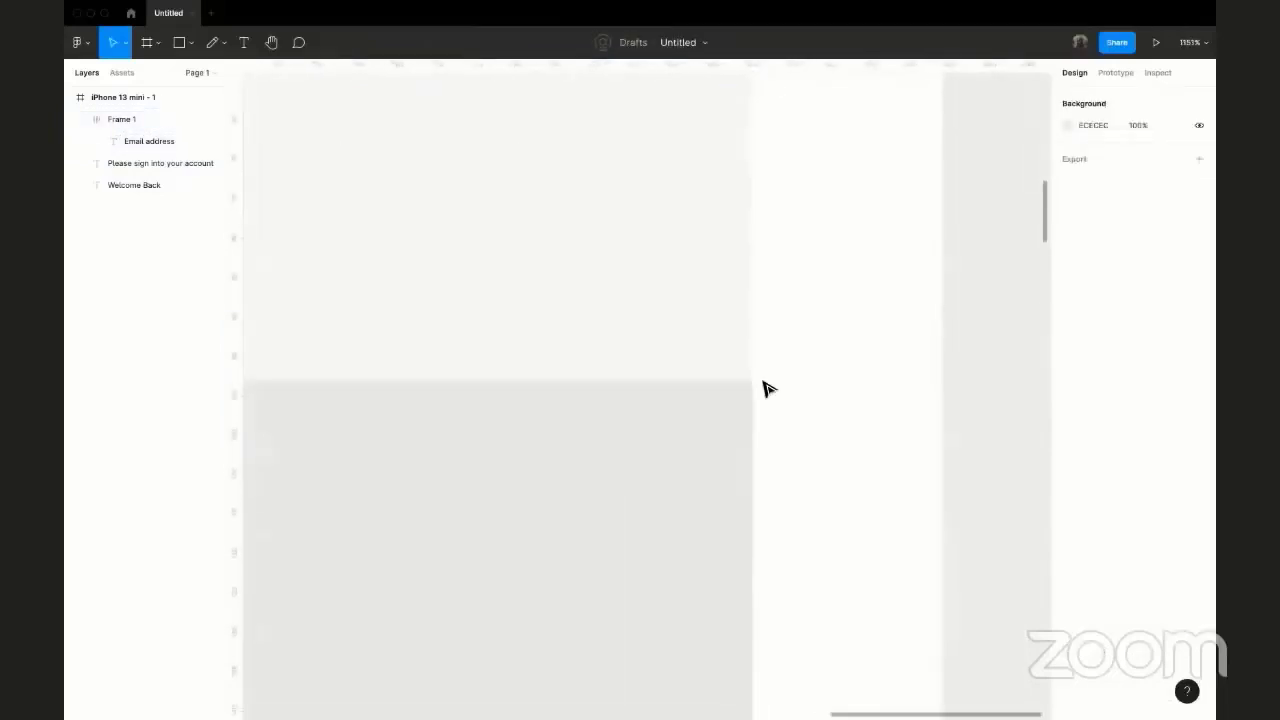
pyautogui.scroll(3, 760, 385)
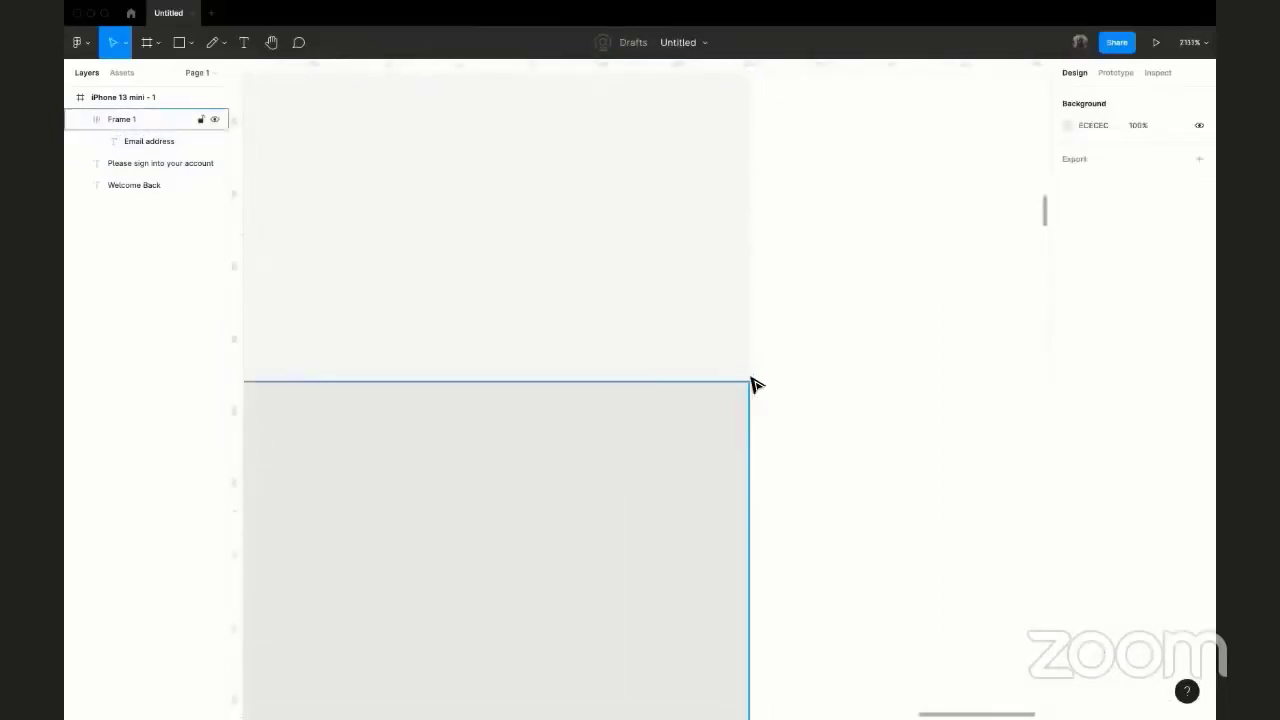
pyautogui.scroll(-3, 757, 398)
pyautogui.scroll(-10, 757, 398)
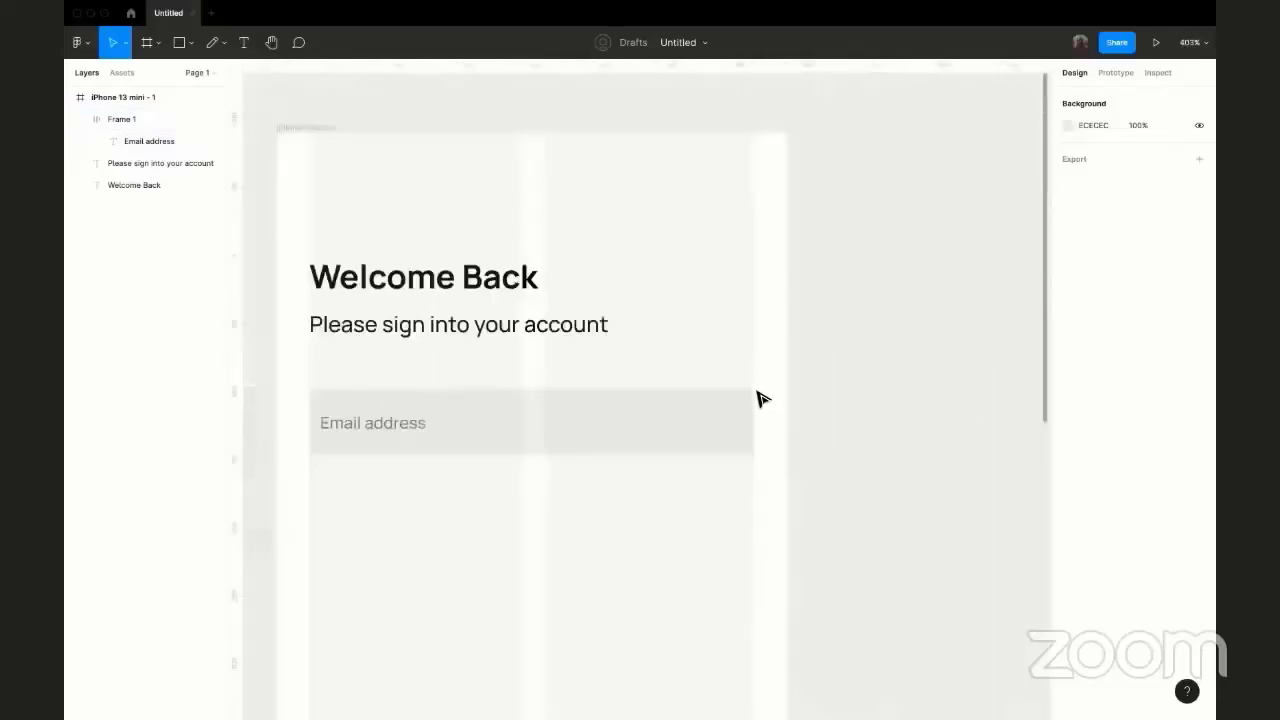
pyautogui.hscroll(-3, 709, 400)
pyautogui.scroll(3, 671, 406)
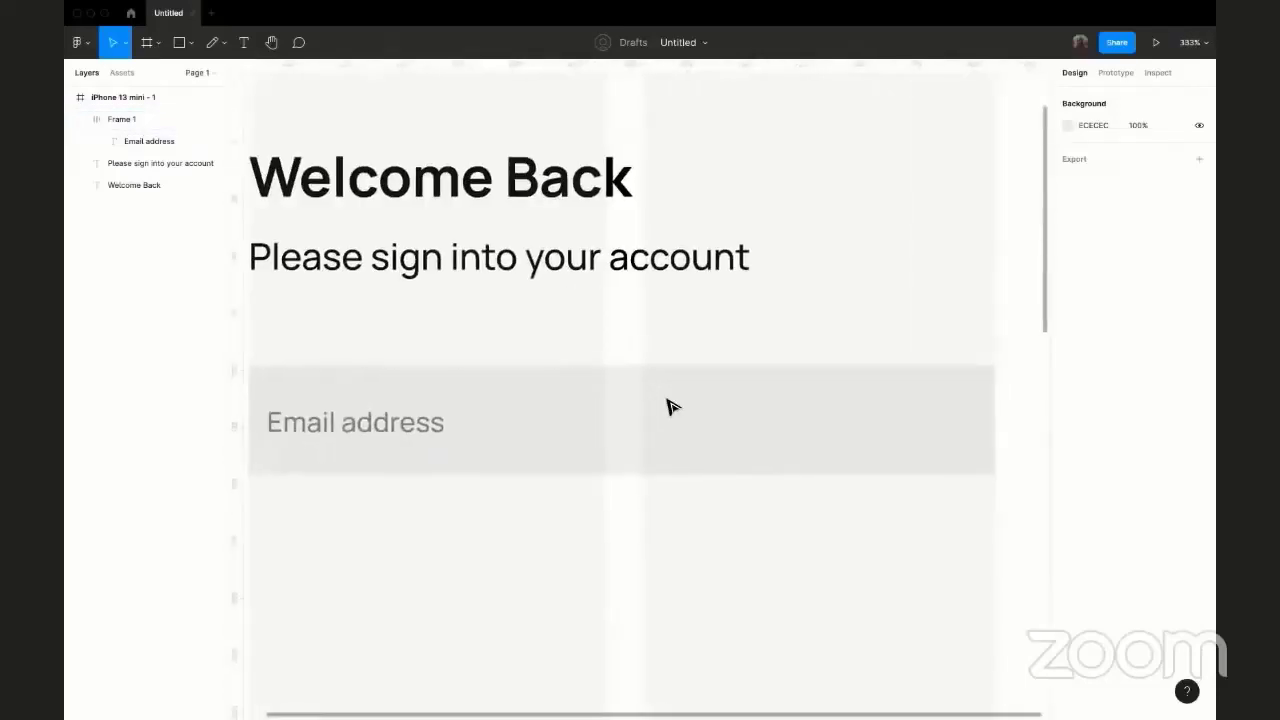
pyautogui.hscroll(-2, 668, 406)
pyautogui.click(660, 441)
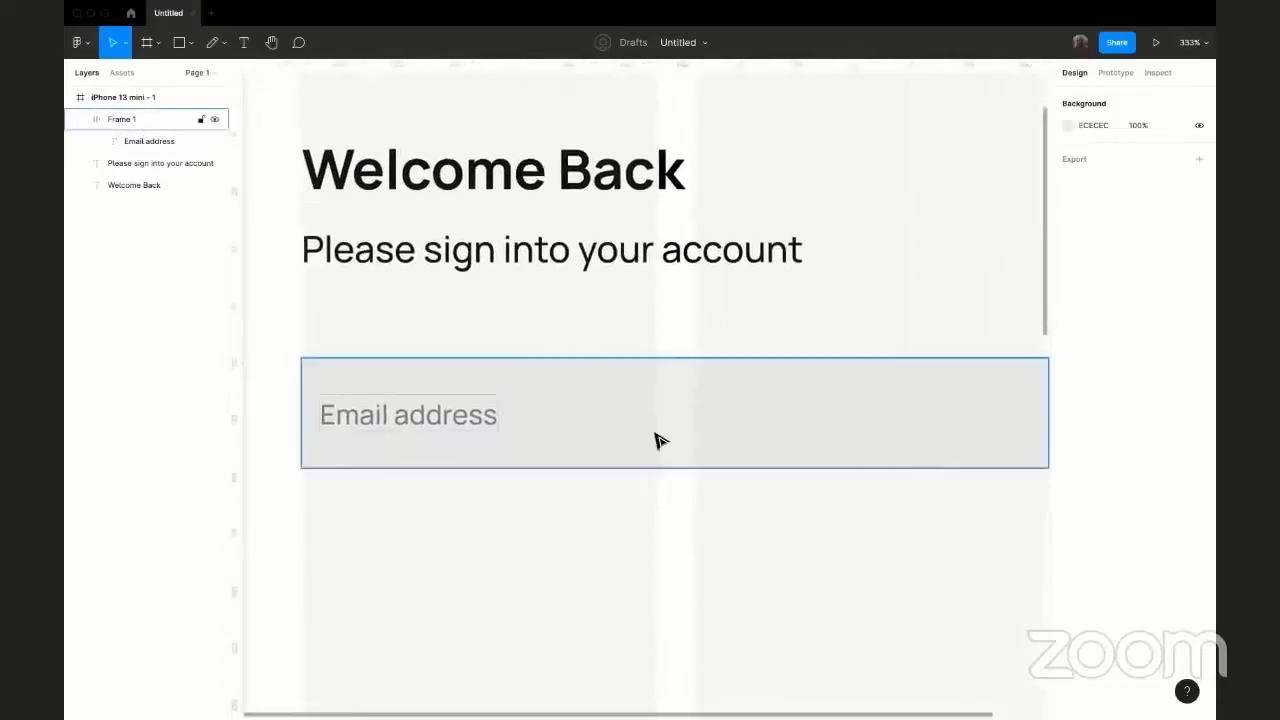
pyautogui.click(797, 409)
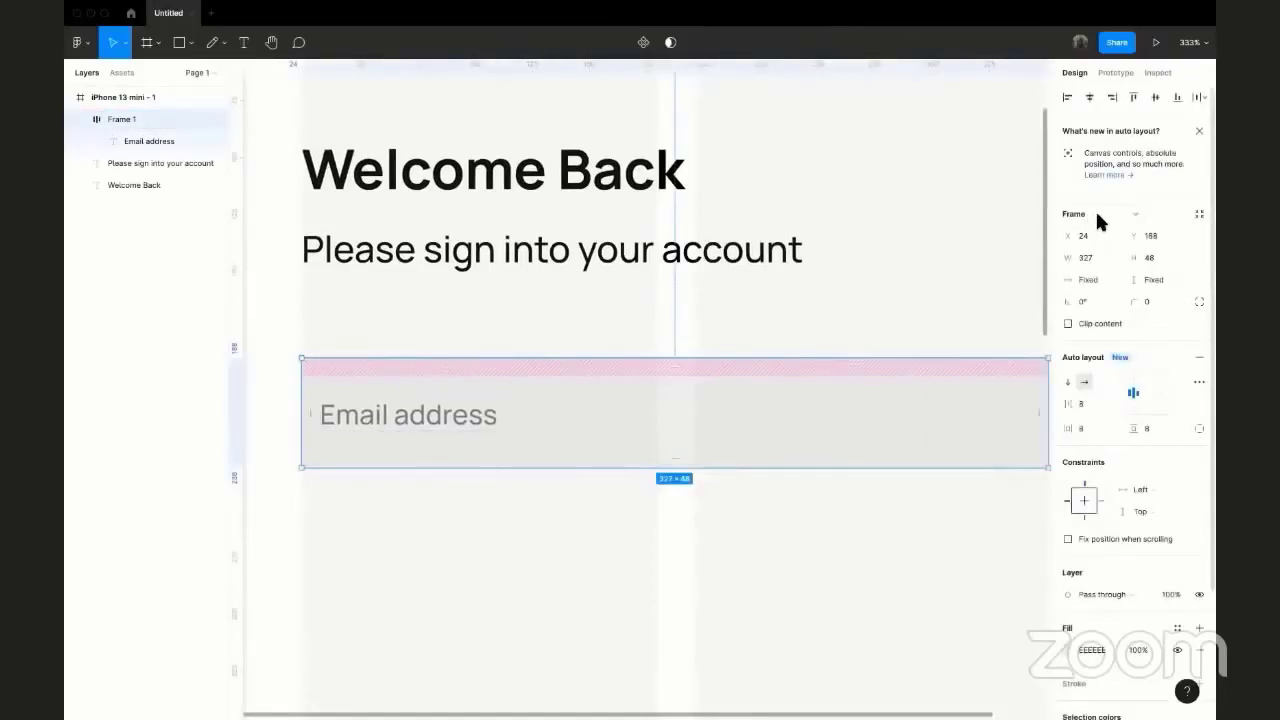
pyautogui.click(1153, 302)
pyautogui.press('Return')
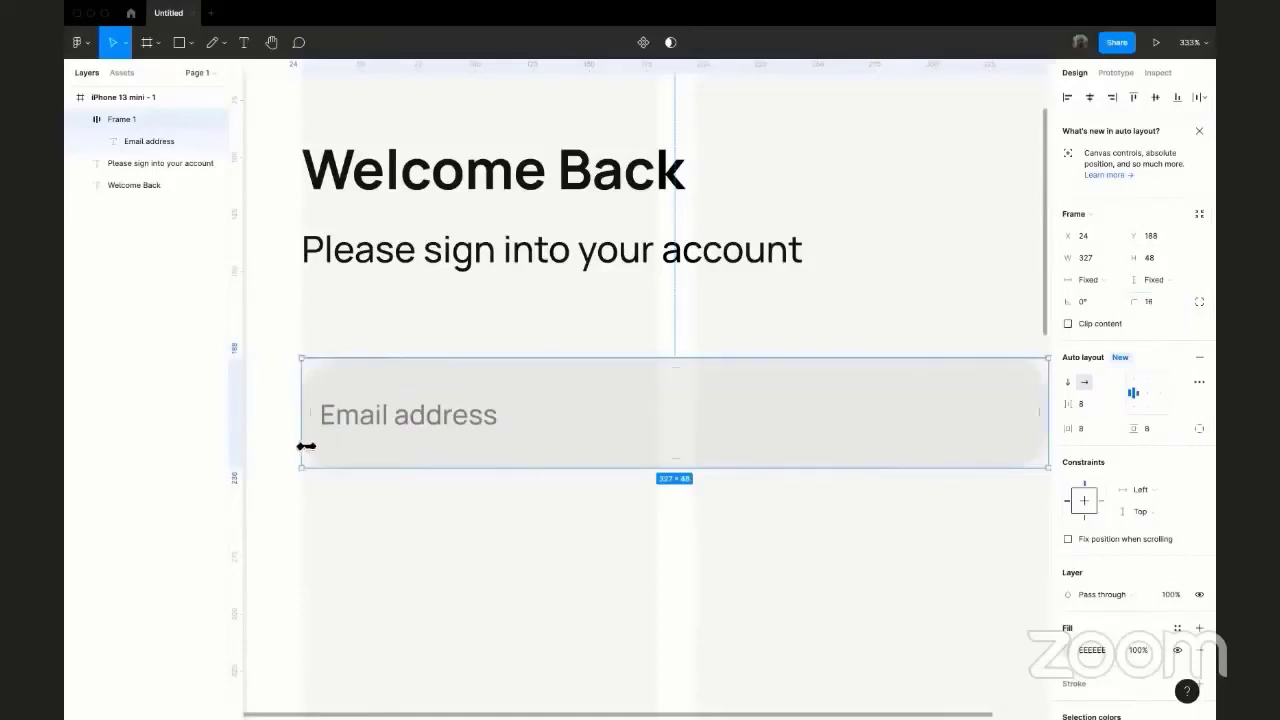
pyautogui.scroll(5, 245, 410)
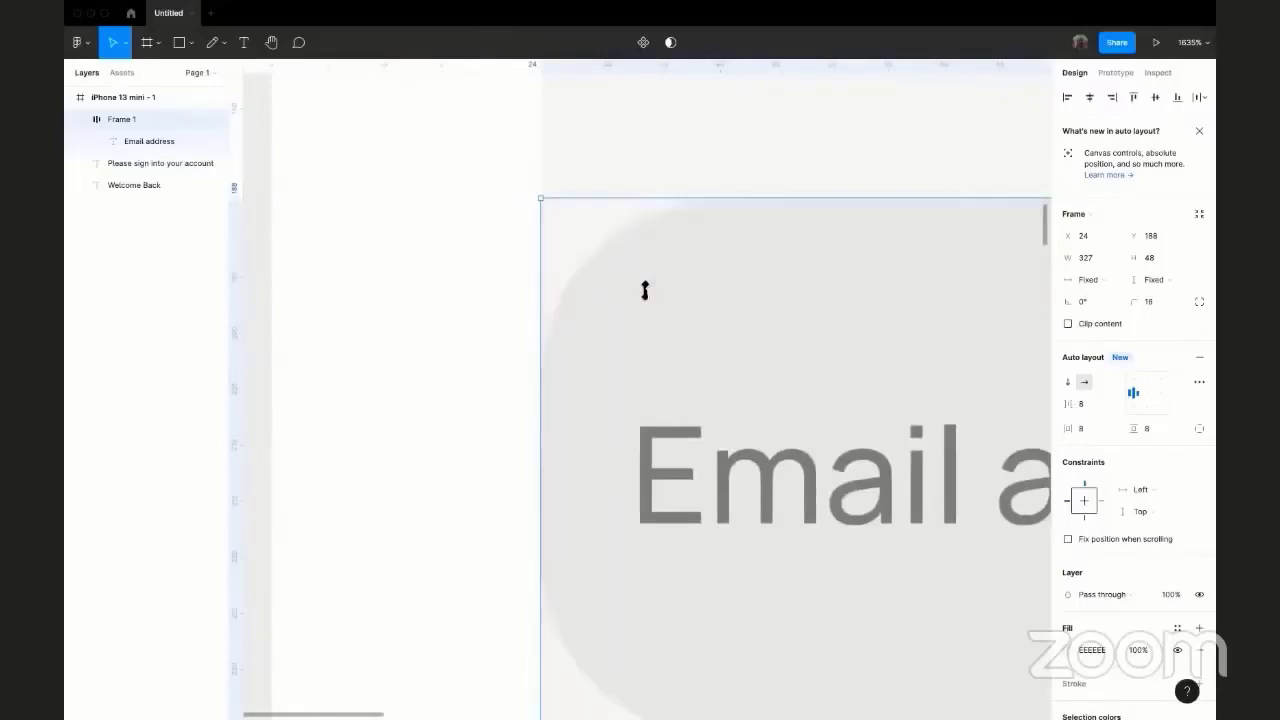
pyautogui.scroll(-10, 603, 290)
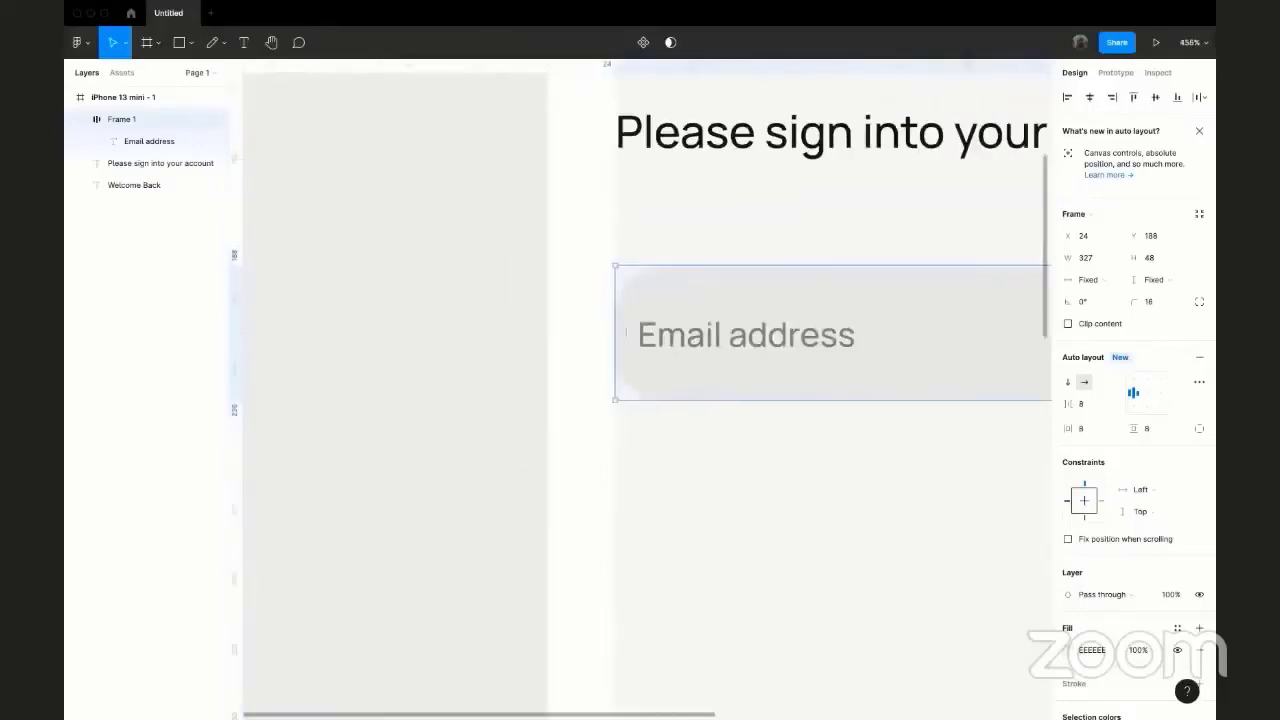
pyautogui.hscroll(2, 630, 282)
pyautogui.scroll(2, 630, 282)
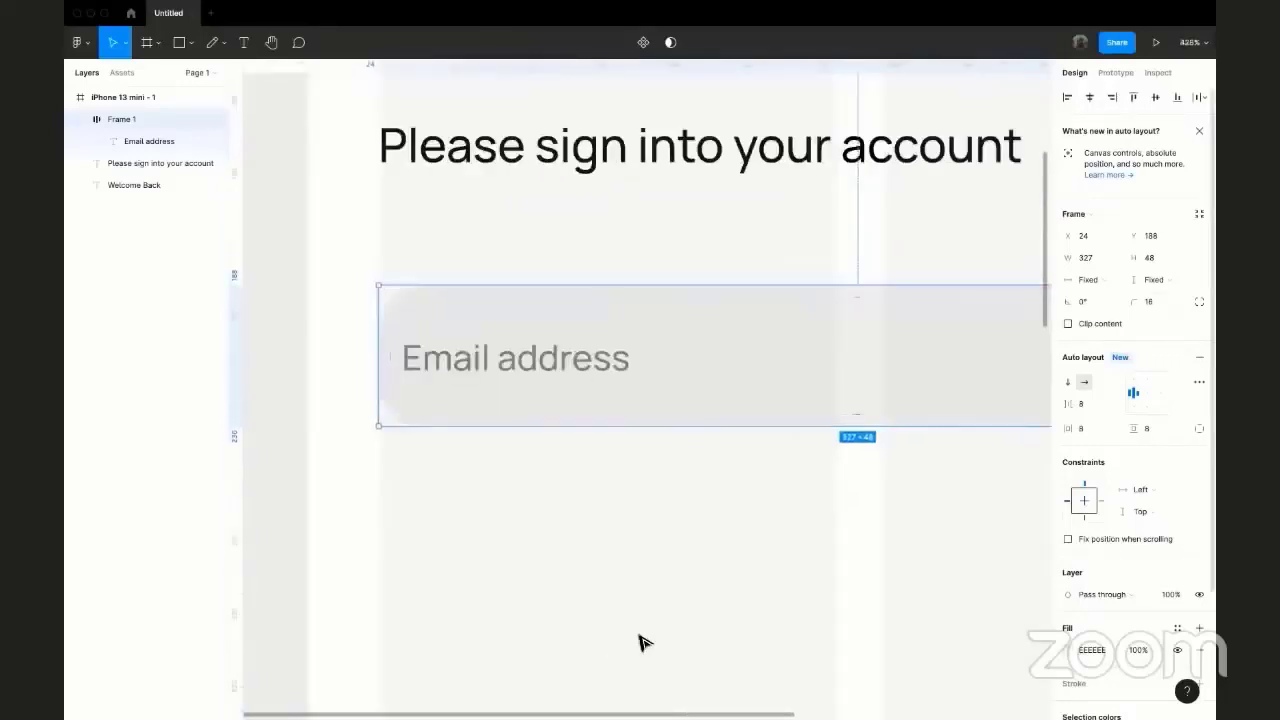
# Set the corner radius of the Email address field's frame to 8.
pyautogui.click(1150, 302)
pyautogui.write('8')
pyautogui.press('Return')
pyautogui.click(668, 585)
pyautogui.scroll(-4, 674, 540)
pyautogui.hscroll(1, 677, 534)
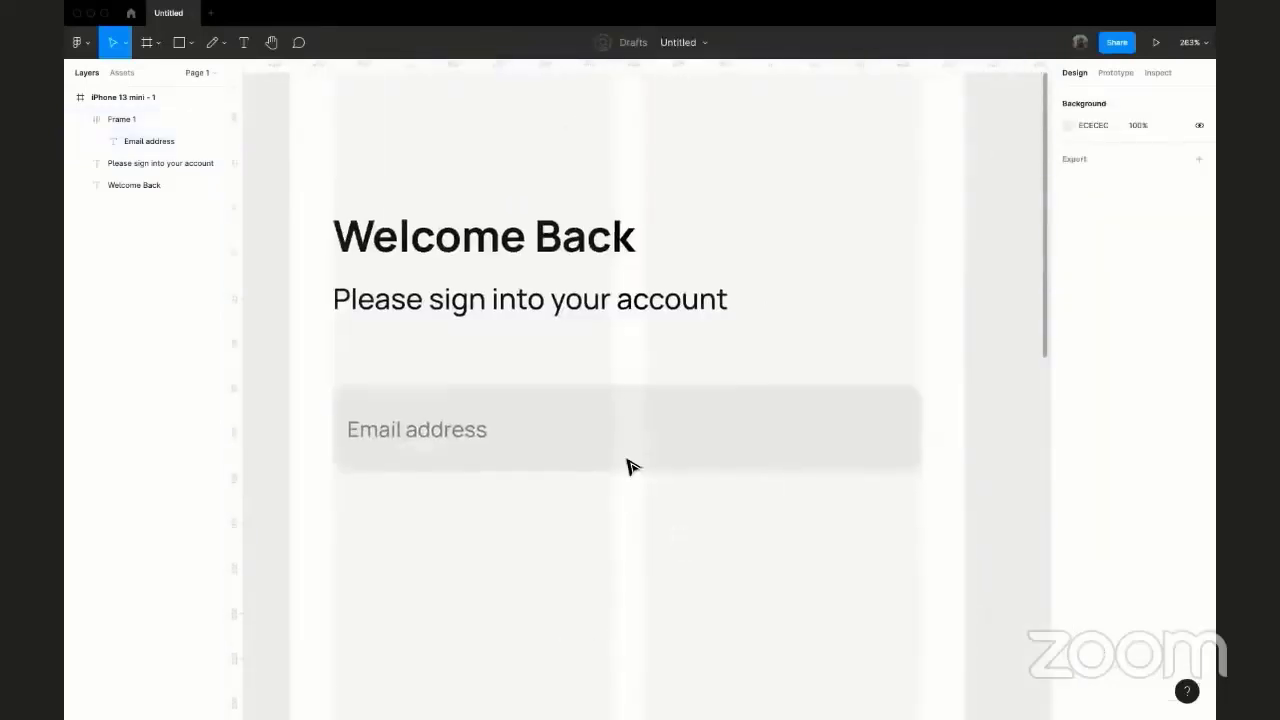
# Measure the distances from the Email address field to the edges of the phone frame.
pyautogui.scroll(-2, 629, 462)
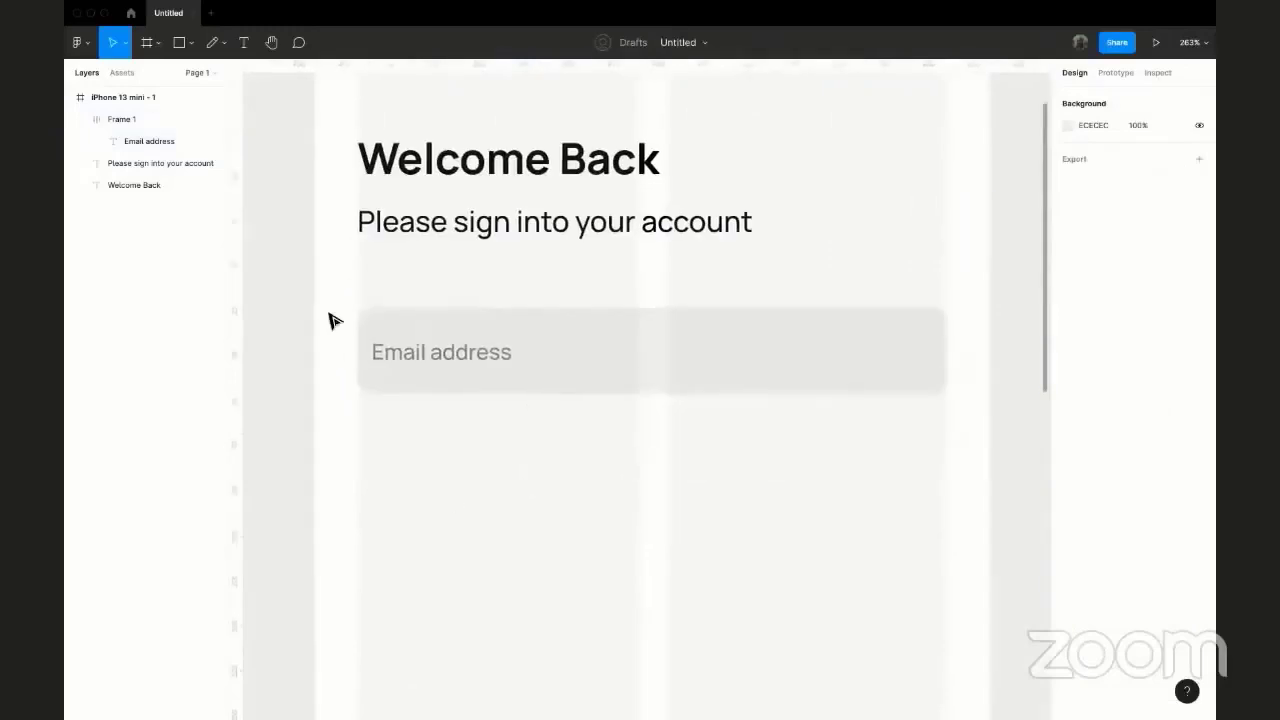
pyautogui.hscroll(2, 329, 320)
pyautogui.scroll(-1, 329, 320)
pyautogui.scroll(-3, 330, 300)
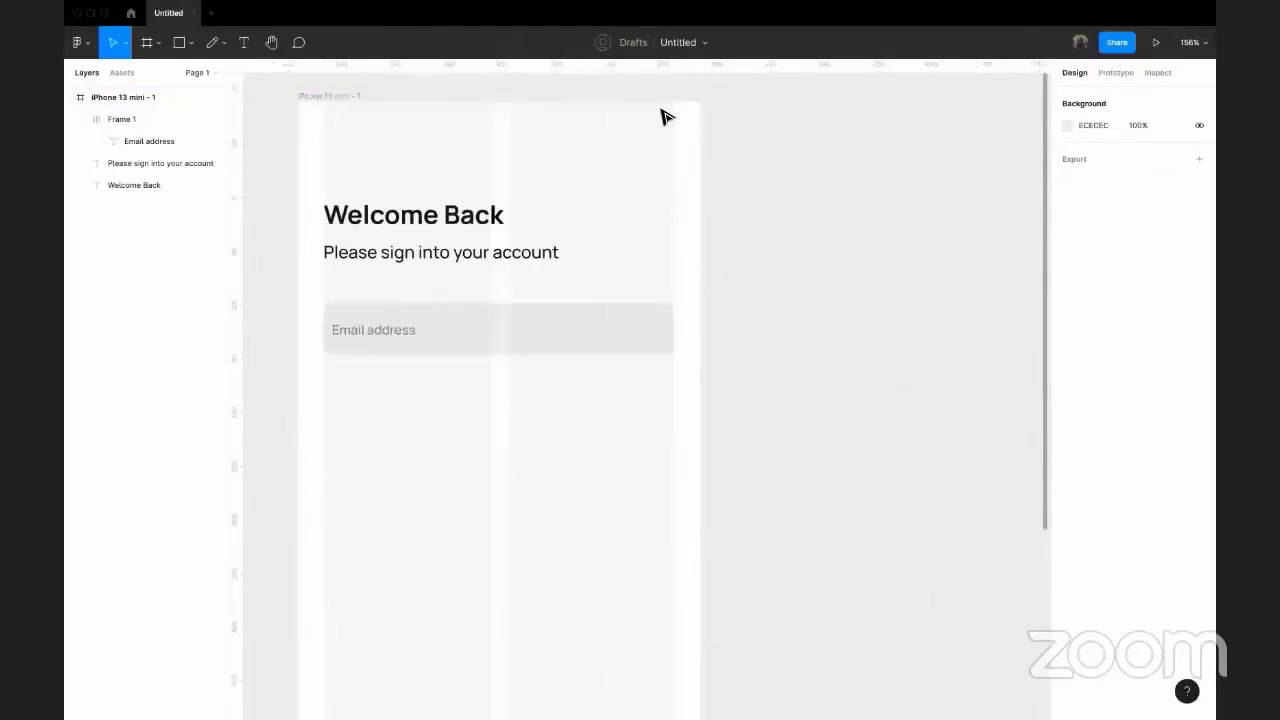
pyautogui.click(650, 345)
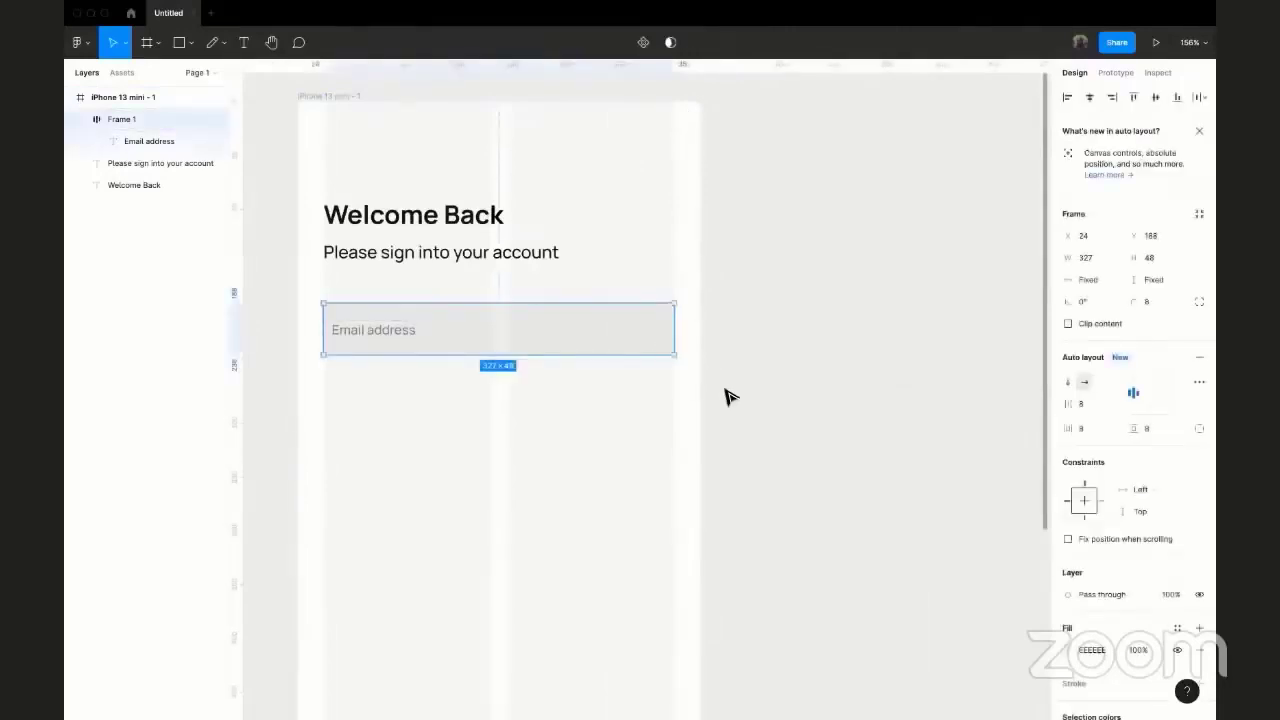
pyautogui.press('alt')
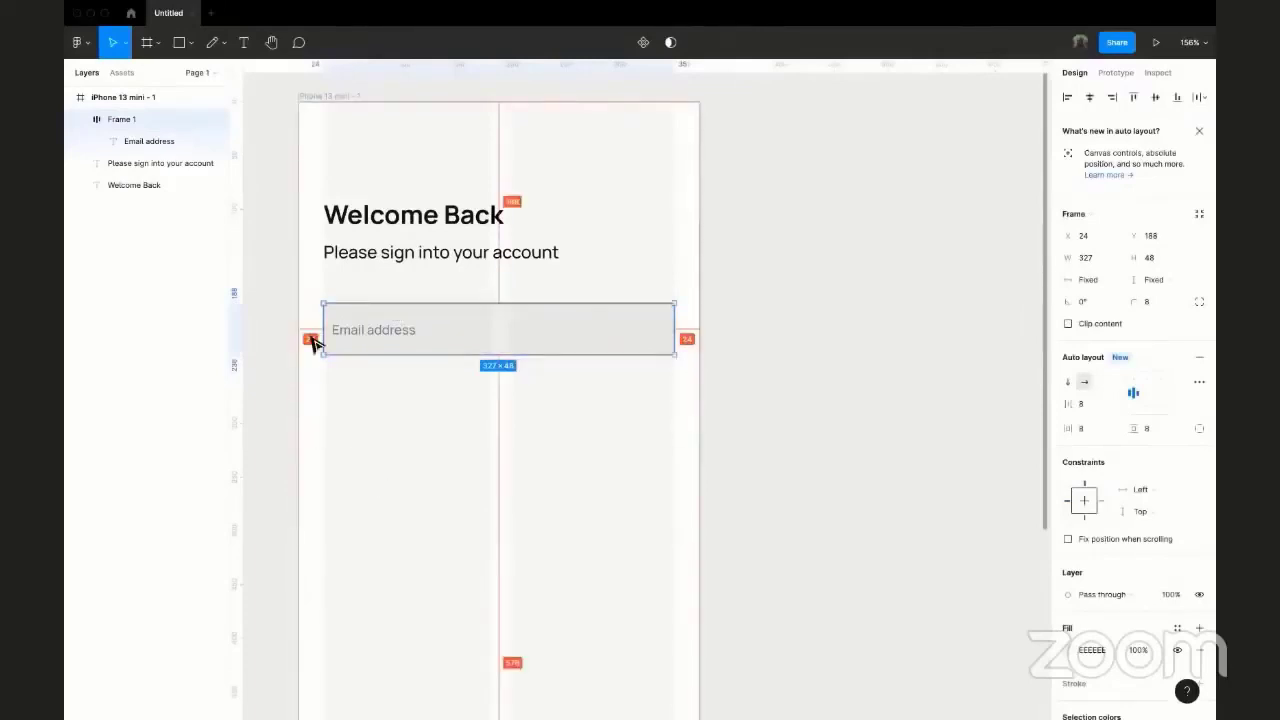
pyautogui.click(643, 180)
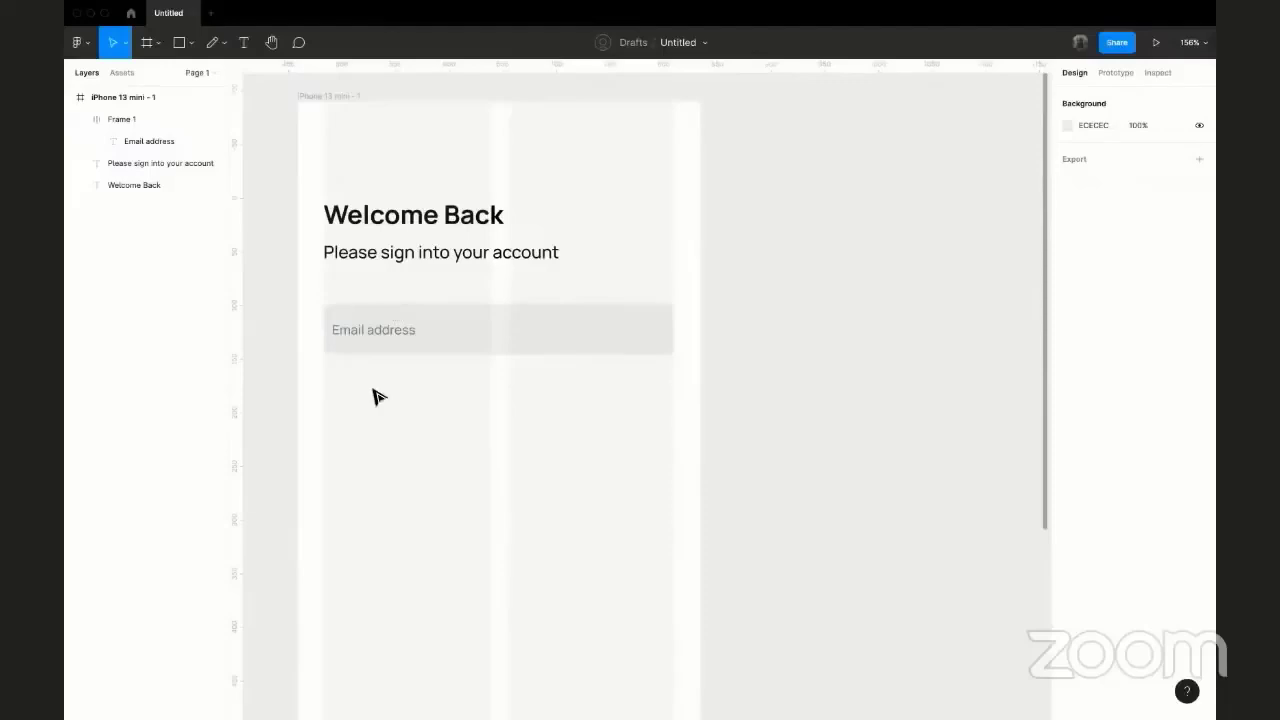
# Duplicate the Email address field straight down, leaving a gap of about 21 px below the original.
pyautogui.scroll(-1, 383, 389)
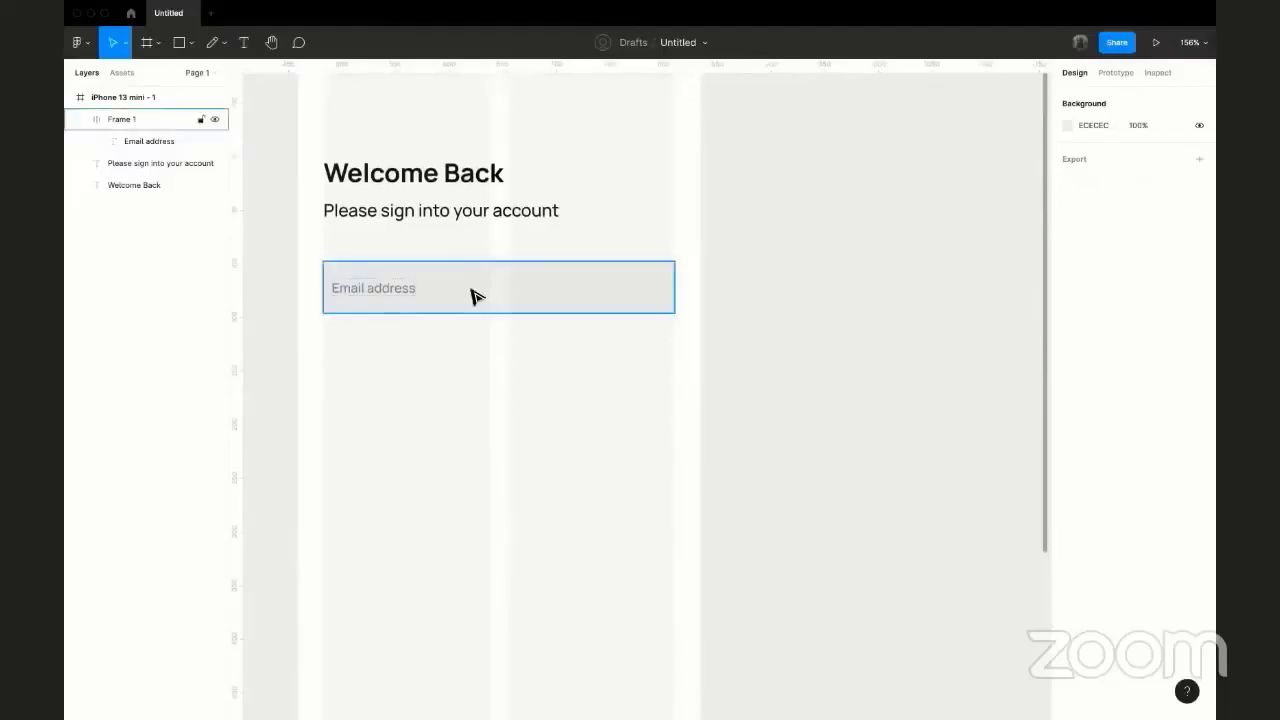
pyautogui.click(472, 290)
pyautogui.scroll(-1, 480, 280)
pyautogui.moveTo(492, 249); pyautogui.dragTo(476, 326)
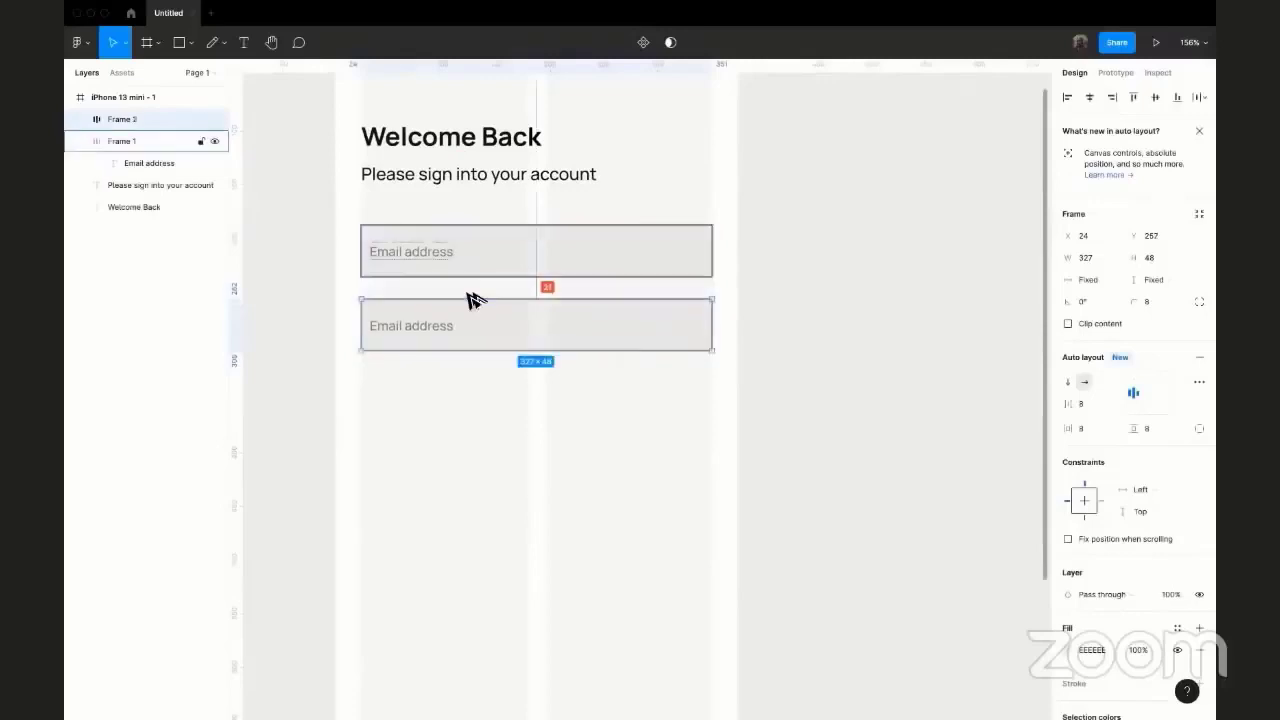
# Replace the placeholder text in the duplicated field with "Password".
pyautogui.doubleClick(418, 328)
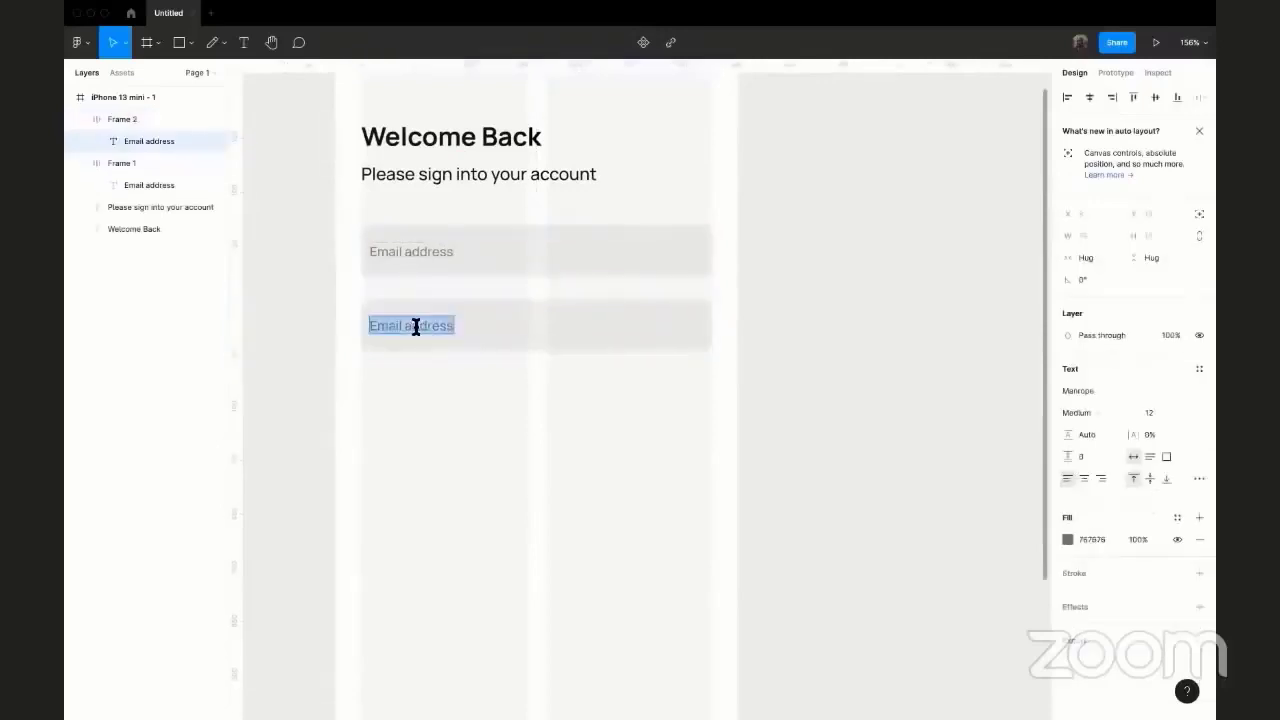
pyautogui.scroll(5, 416, 328)
pyautogui.write('P')
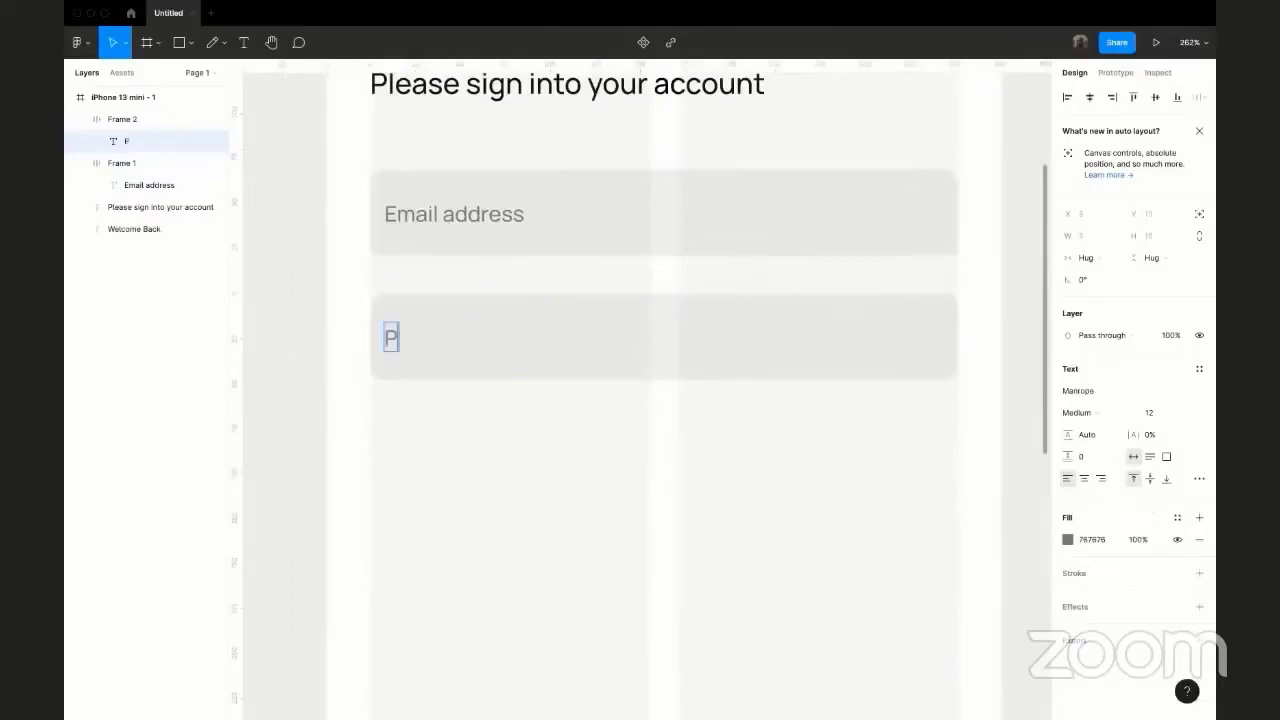
pyautogui.write('assword')
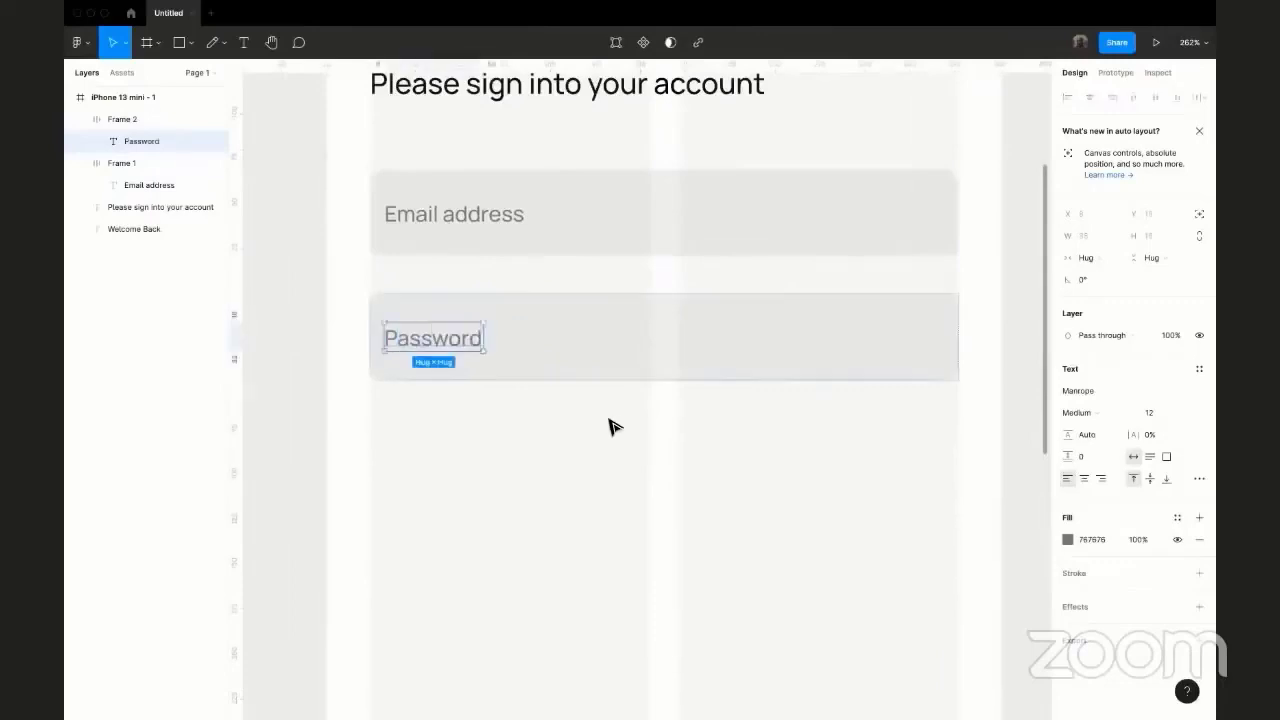
pyautogui.press('Escape')
pyautogui.press('Escape')
pyautogui.scroll(-3, 486, 386)
# Move the Password field up to Y 252, leaving a 16 px gap below the Email address field.
pyautogui.click(480, 385)
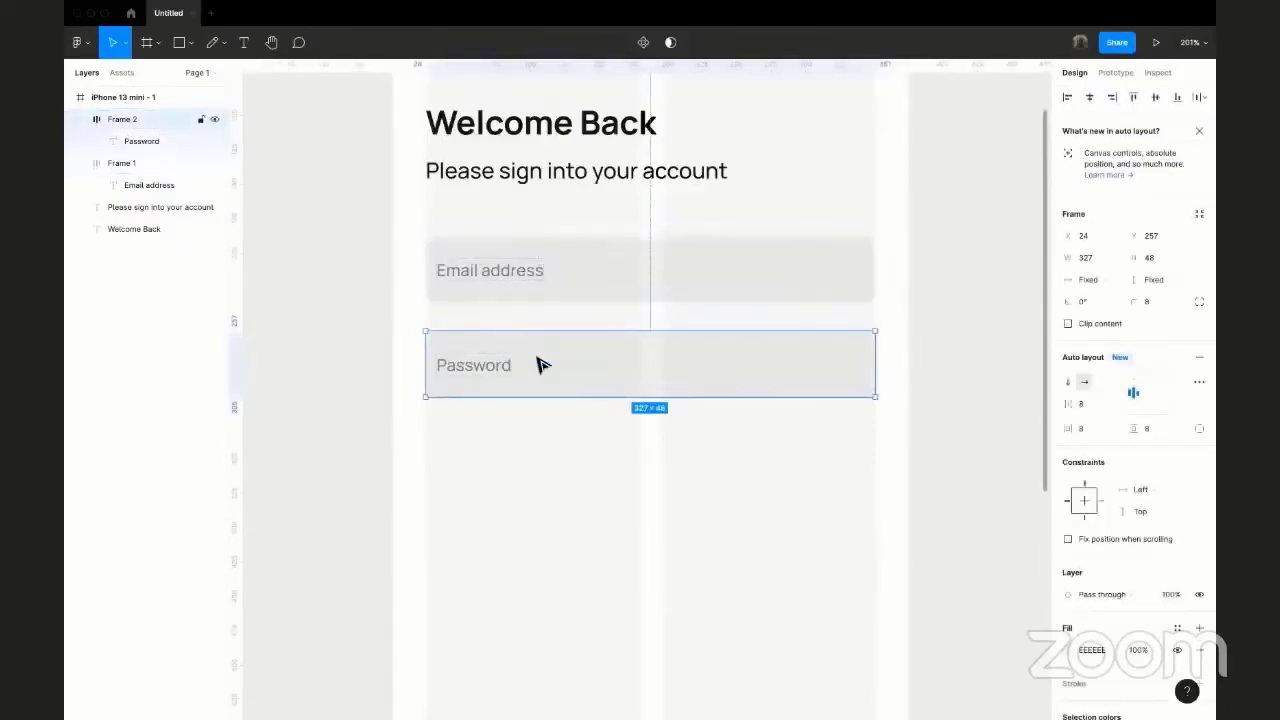
pyautogui.press('alt')
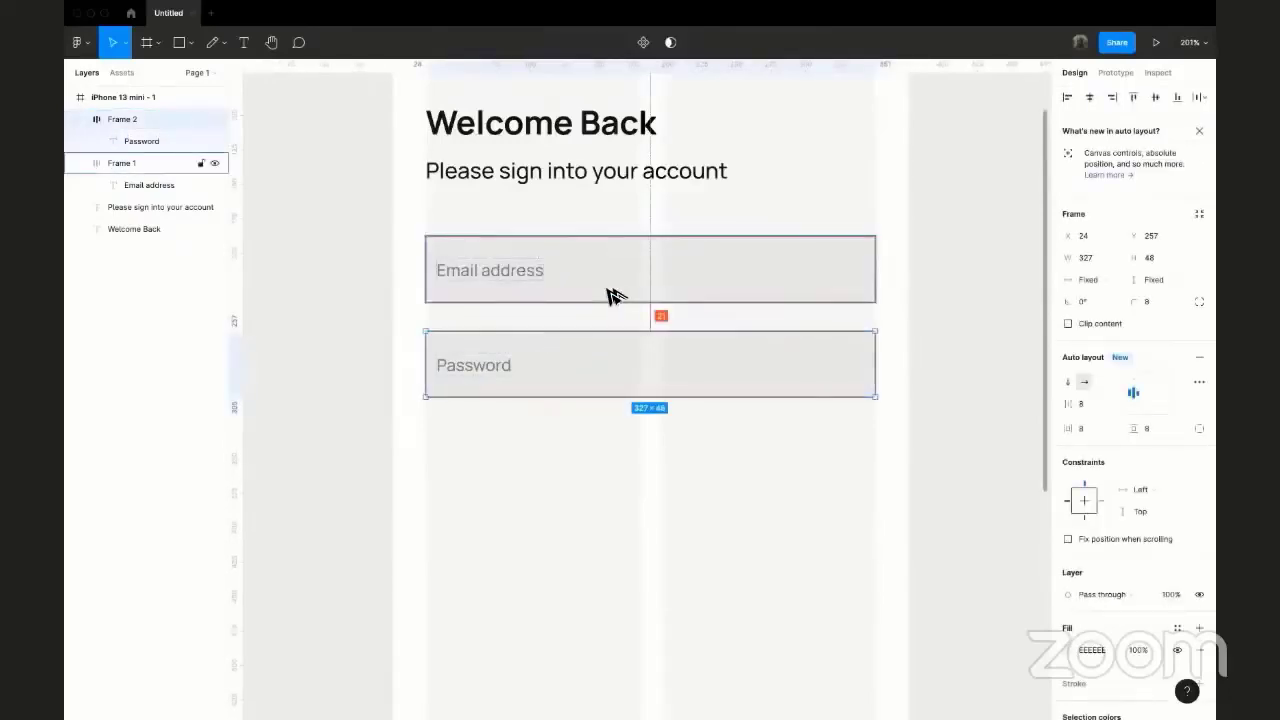
pyautogui.press('Up')
pyautogui.press('Up')
pyautogui.press('Up')
pyautogui.press('Up')
pyautogui.press('Up')
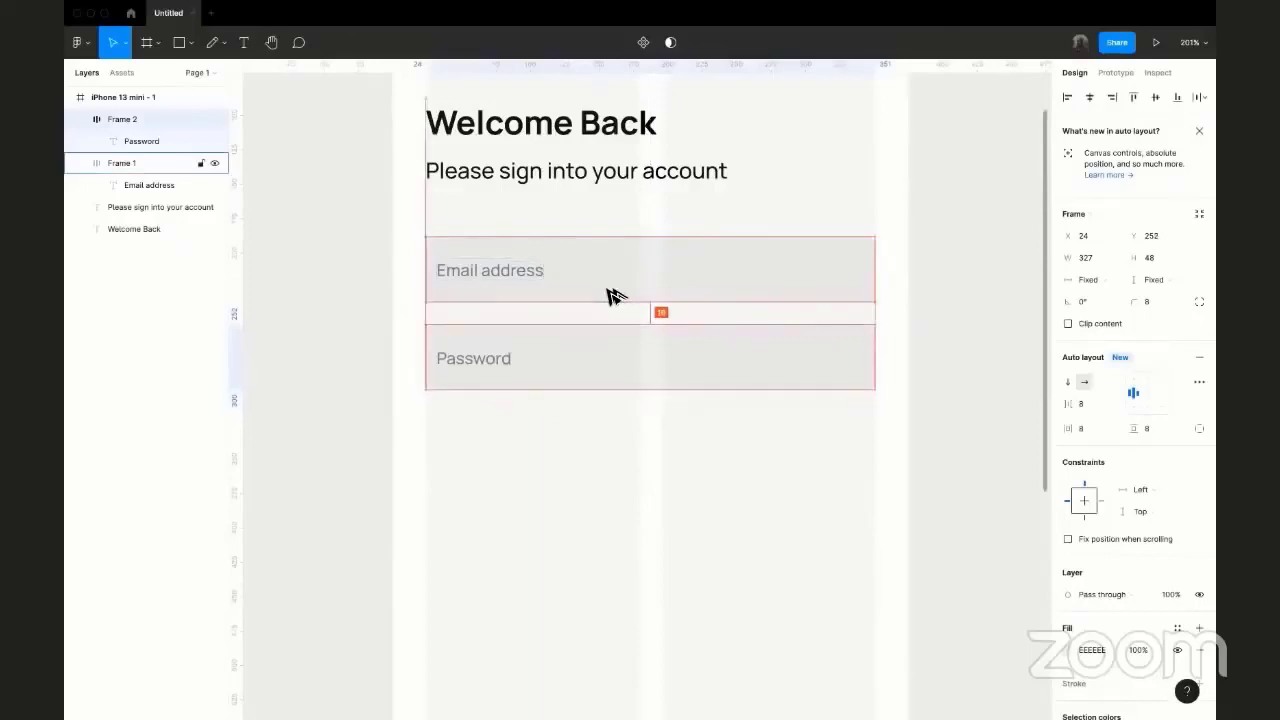
# Try a tighter 8 px gap between the two fields and return the Password field to Y 252.
pyautogui.press('Up')
pyautogui.press('Up')
pyautogui.press('Up')
pyautogui.press('Up')
pyautogui.press('Up')
pyautogui.press('Up')
pyautogui.press('Up')
pyautogui.press('Up')
pyautogui.scroll(-1, 610, 296)
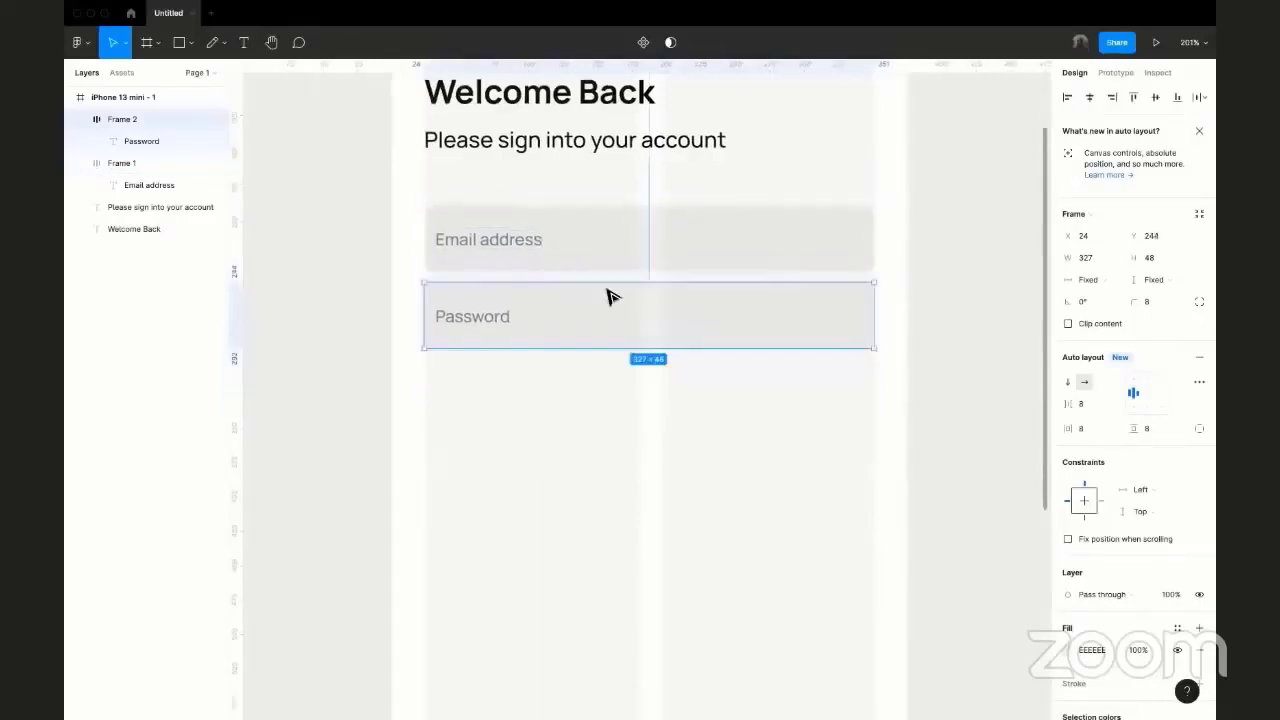
pyautogui.hotkey('shift', 'Down')
pyautogui.press('alt')
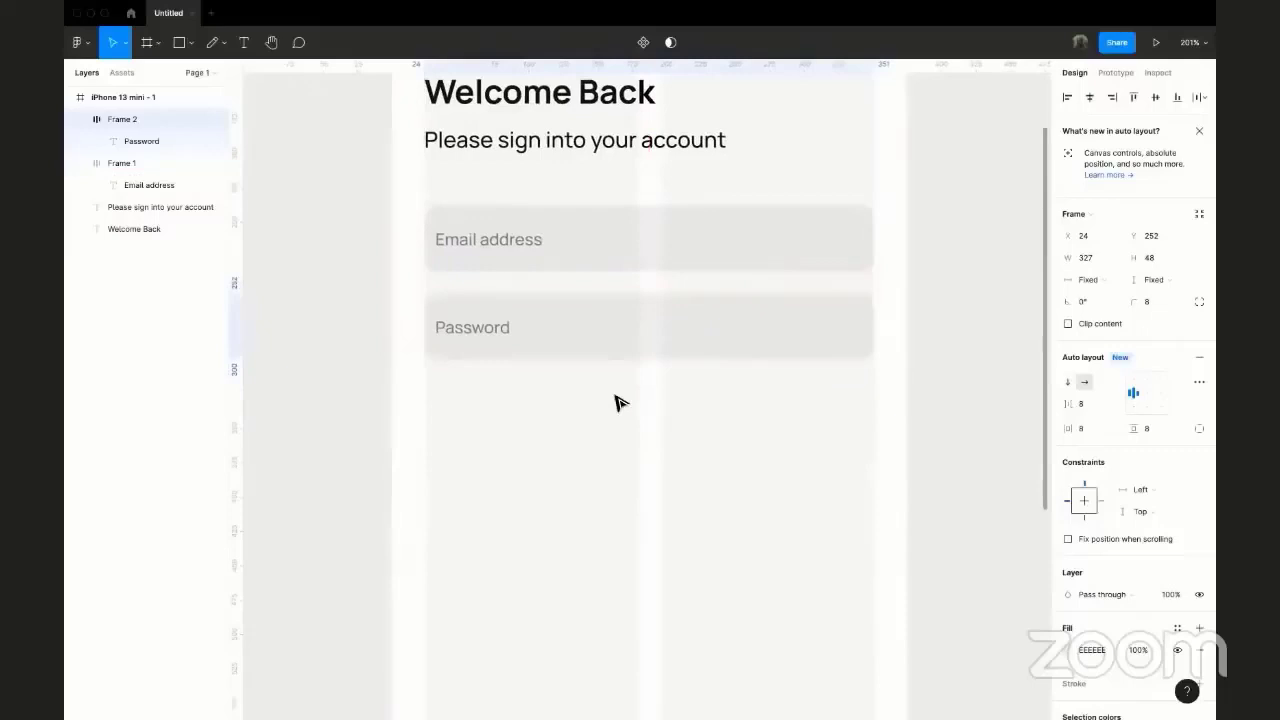
pyautogui.scroll(1, 621, 403)
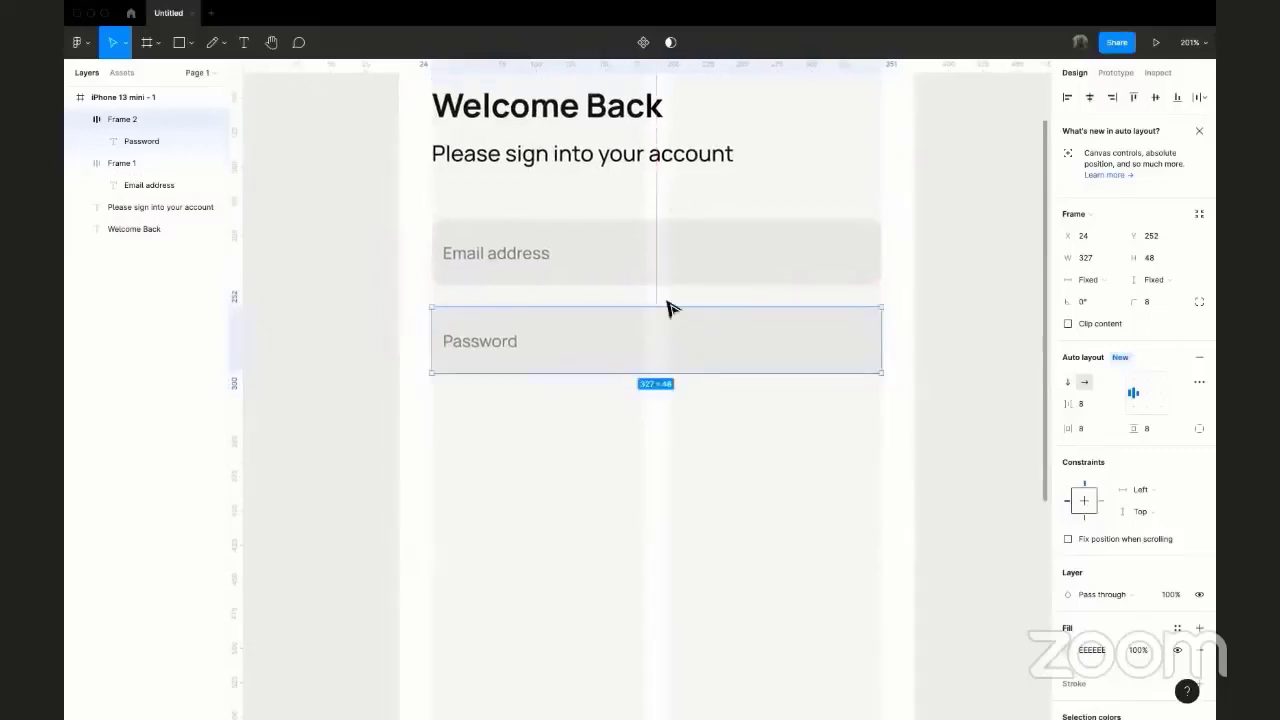
pyautogui.scroll(-1, 743, 451)
pyautogui.click(760, 457)
pyautogui.hscroll(1, 757, 461)
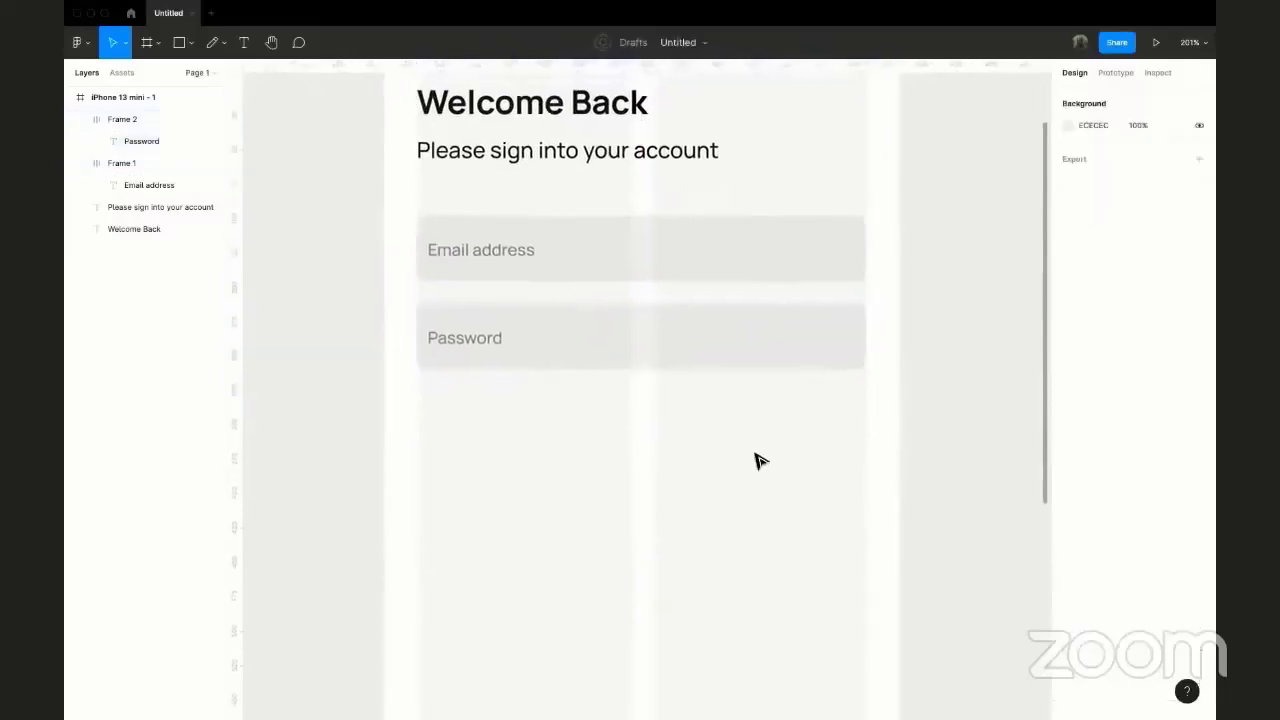
pyautogui.click(572, 347)
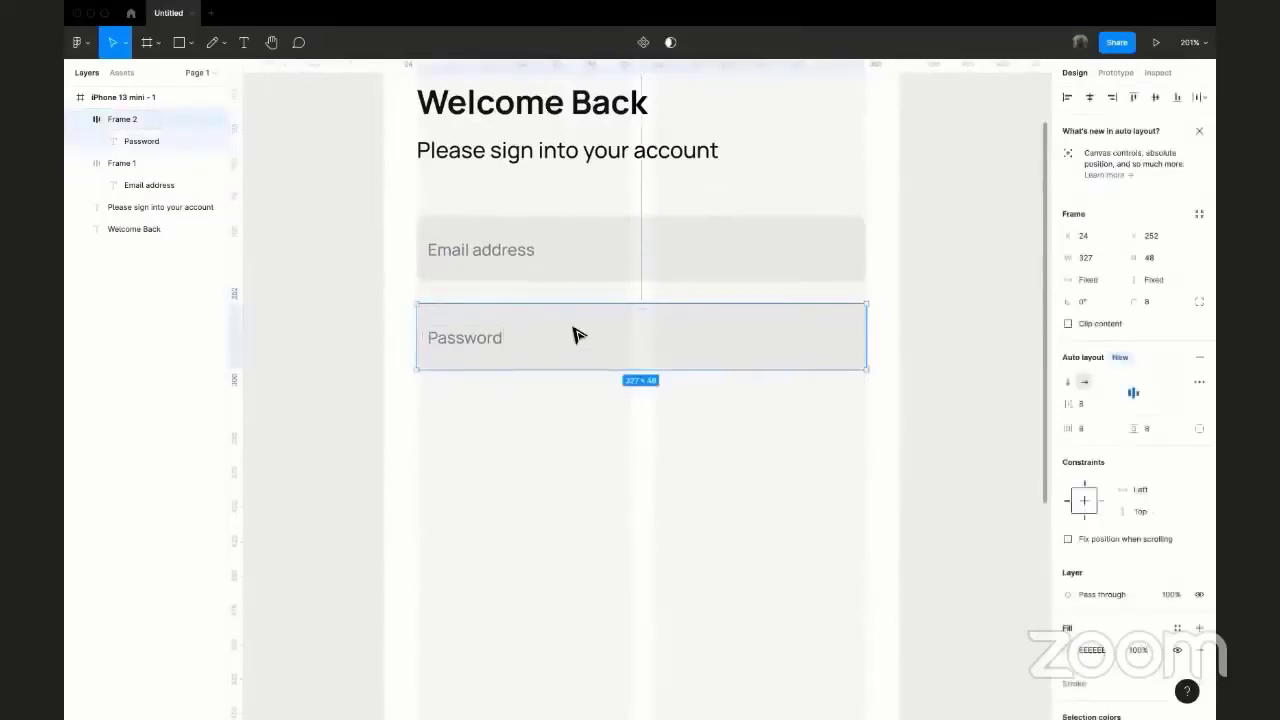
pyautogui.click(590, 263)
pyautogui.scroll(-1, 606, 400)
pyautogui.scroll(2, 606, 400)
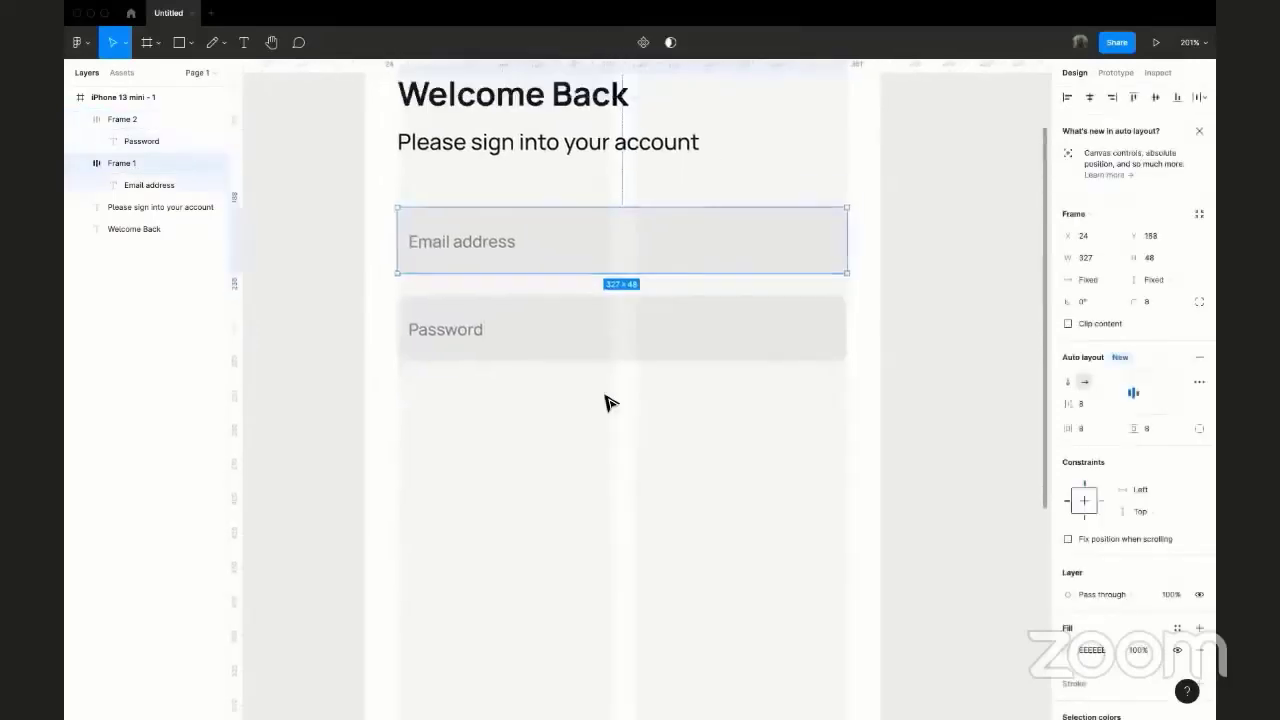
pyautogui.scroll(3, 606, 400)
pyautogui.hscroll(1, 606, 403)
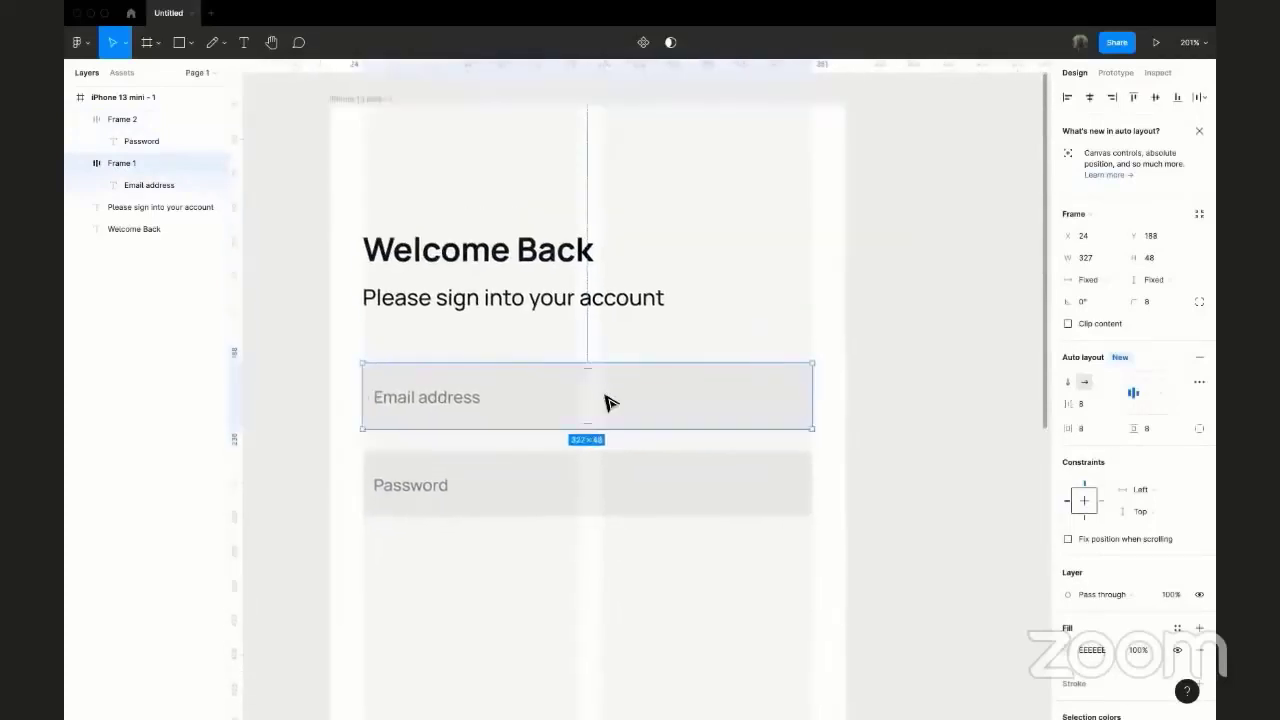
pyautogui.scroll(-1, 590, 470)
pyautogui.scroll(-1, 578, 532)
pyautogui.hscroll(-1, 578, 532)
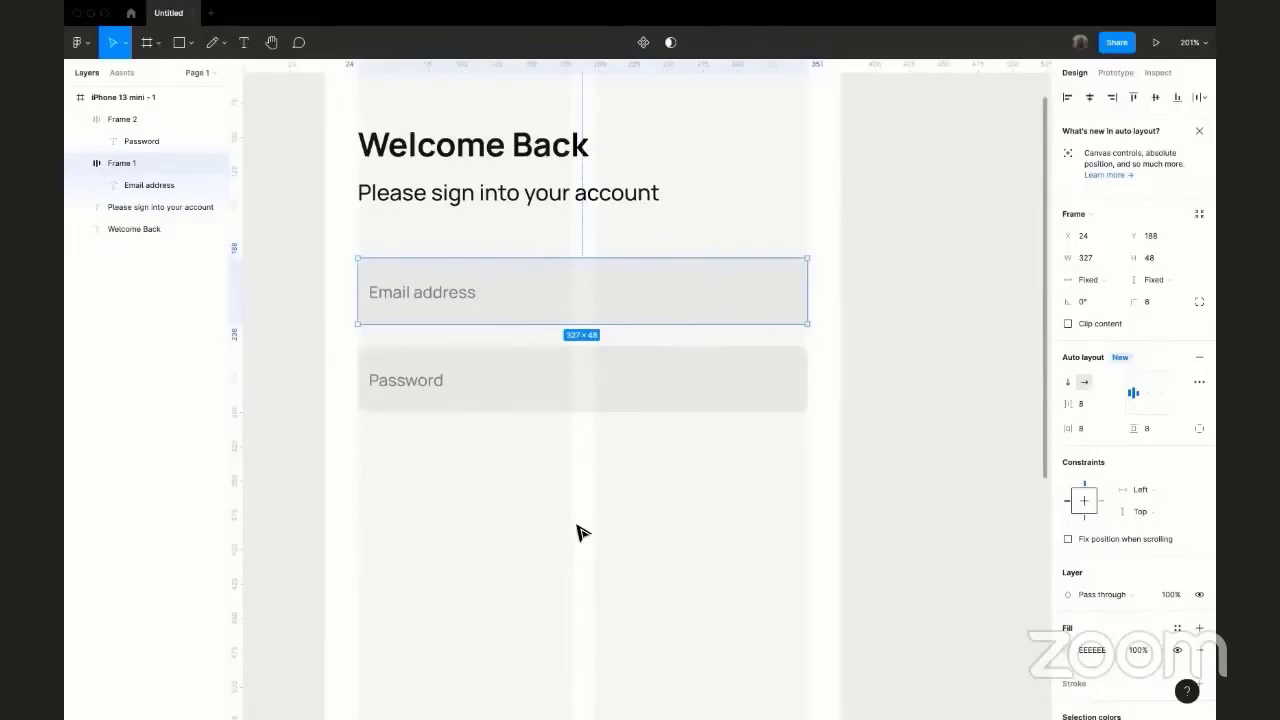
# Add a text layer reading "Forgot Password" below the Password field.
pyautogui.rightClick(607, 478)
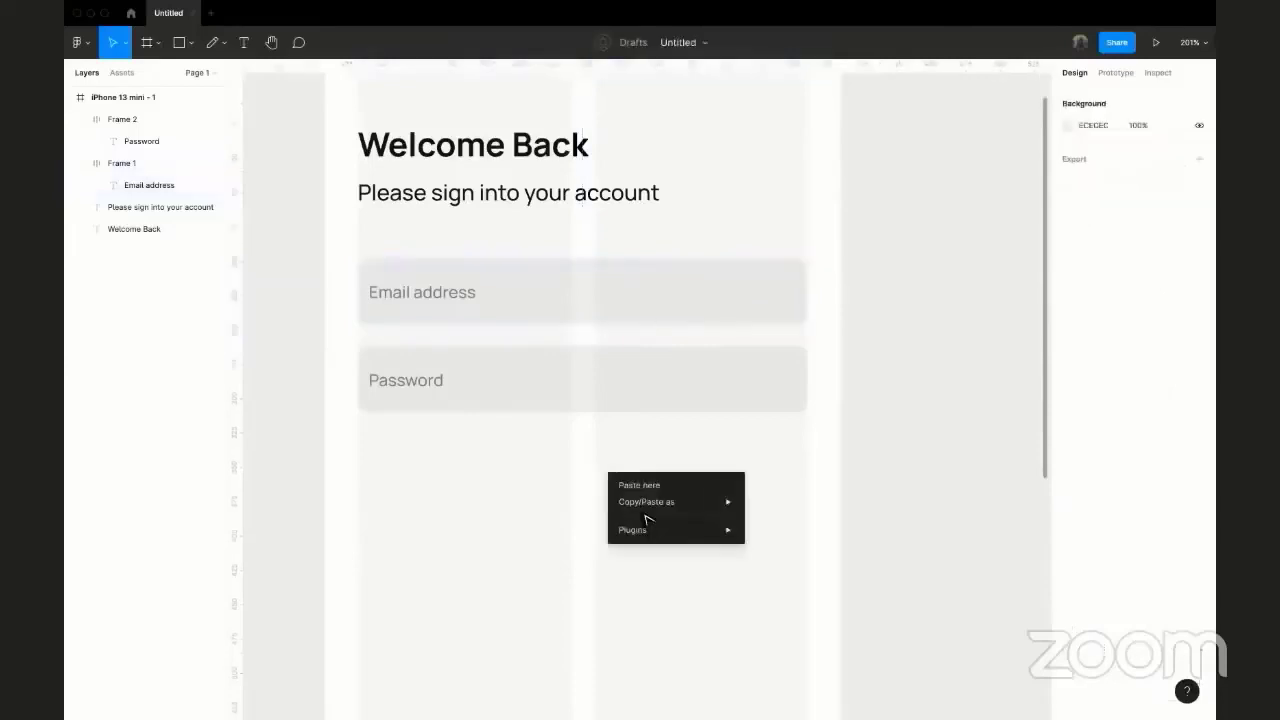
pyautogui.click(482, 501)
pyautogui.press('t')
pyautogui.click(539, 445)
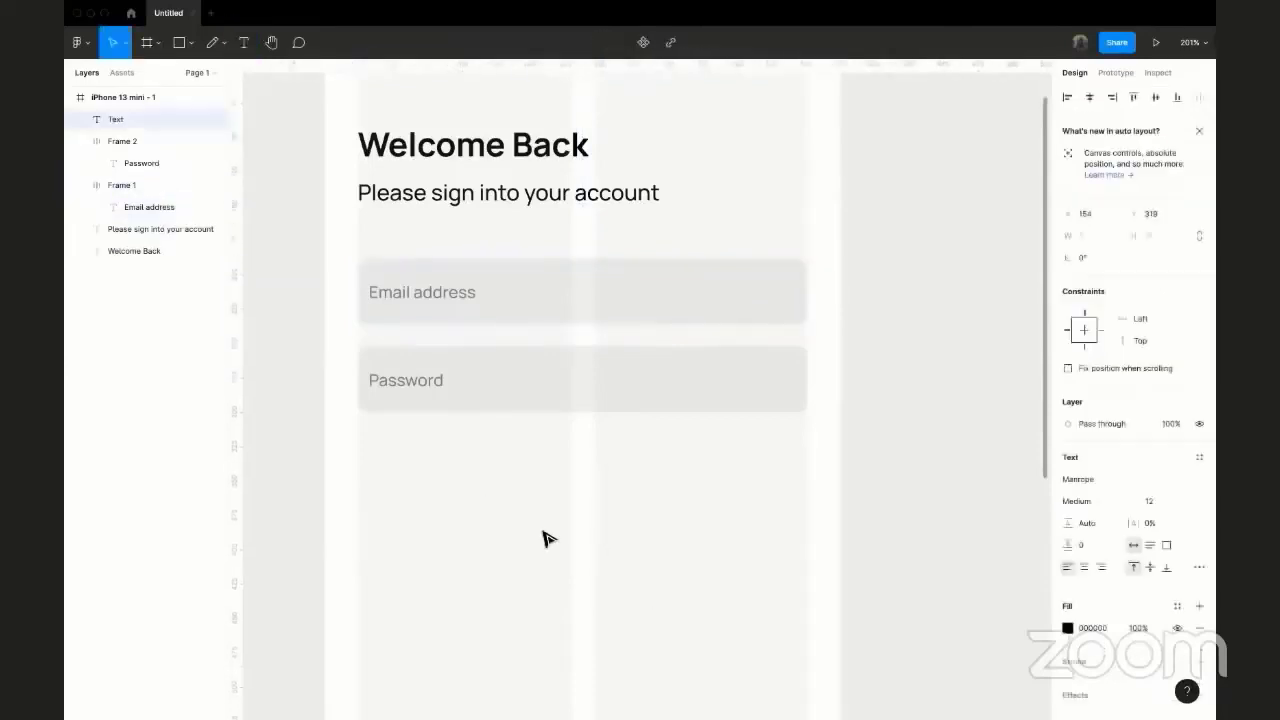
pyautogui.write('t')
pyautogui.press('BackSpace')
pyautogui.write('Forgot')
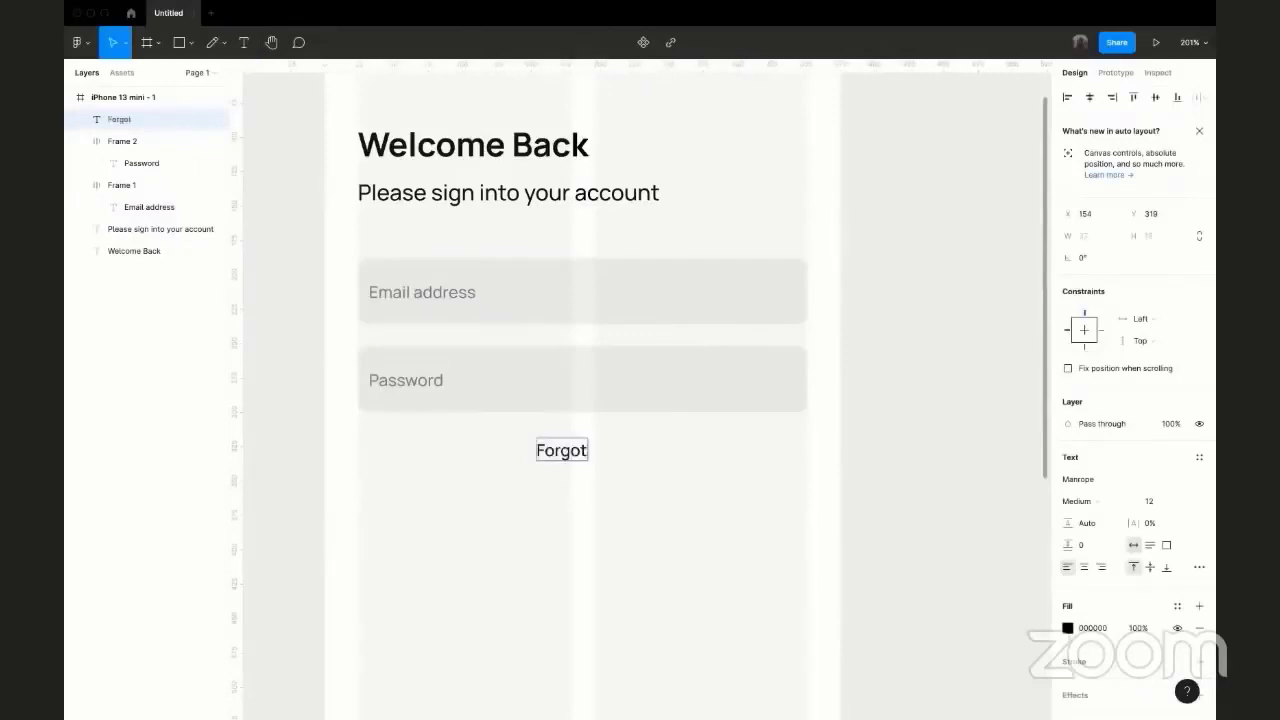
pyautogui.write(' Password')
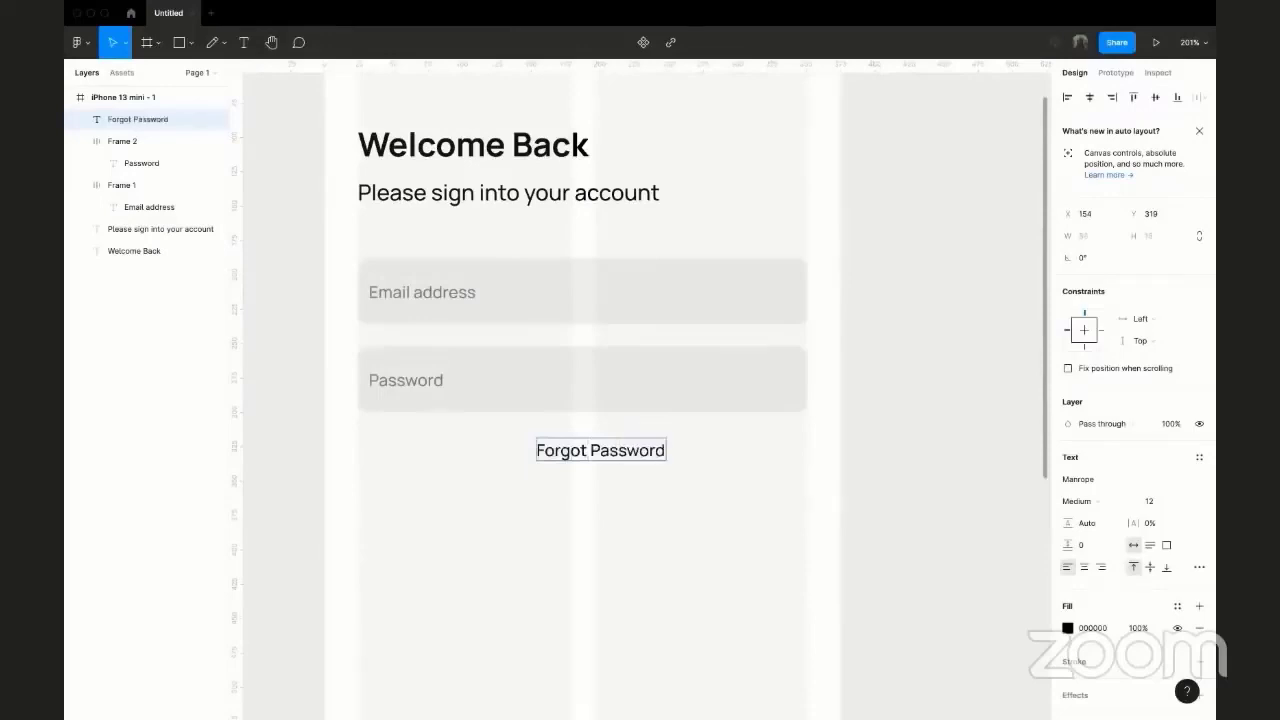
pyautogui.press('Escape')
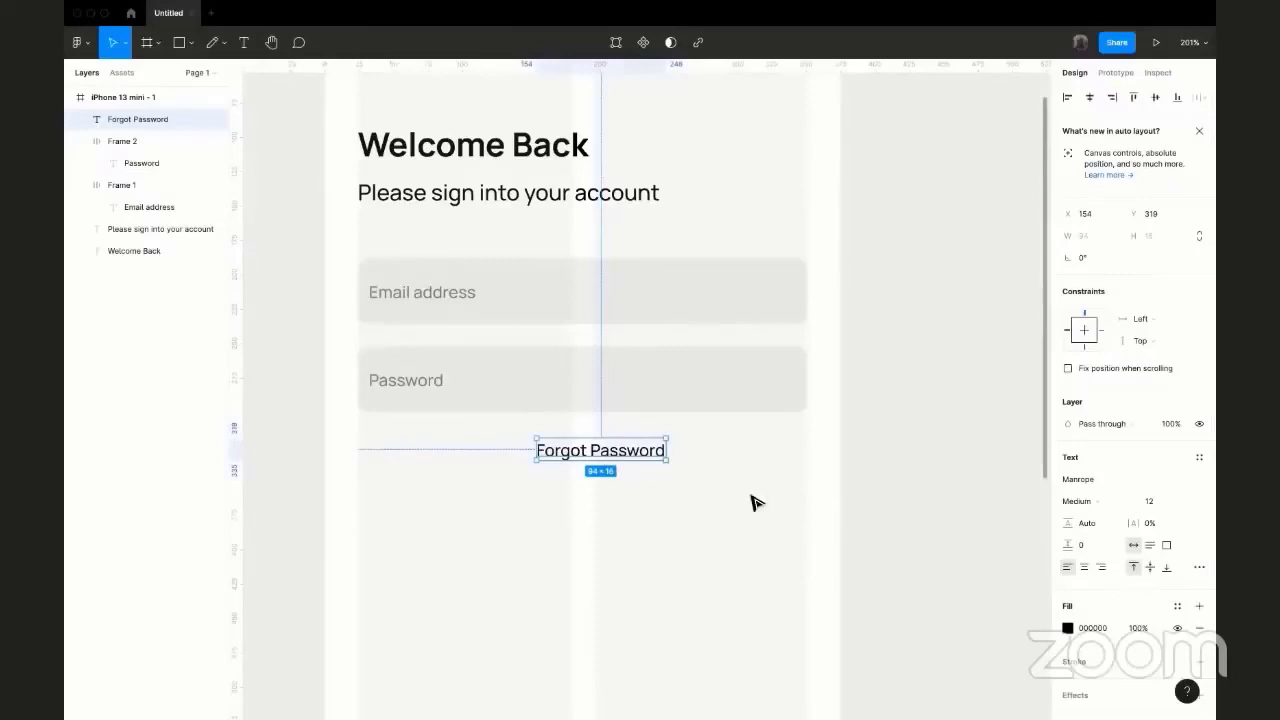
# Change the Forgot Password text's fill to the dark grey 2D2D2D.
pyautogui.scroll(3, 586, 246)
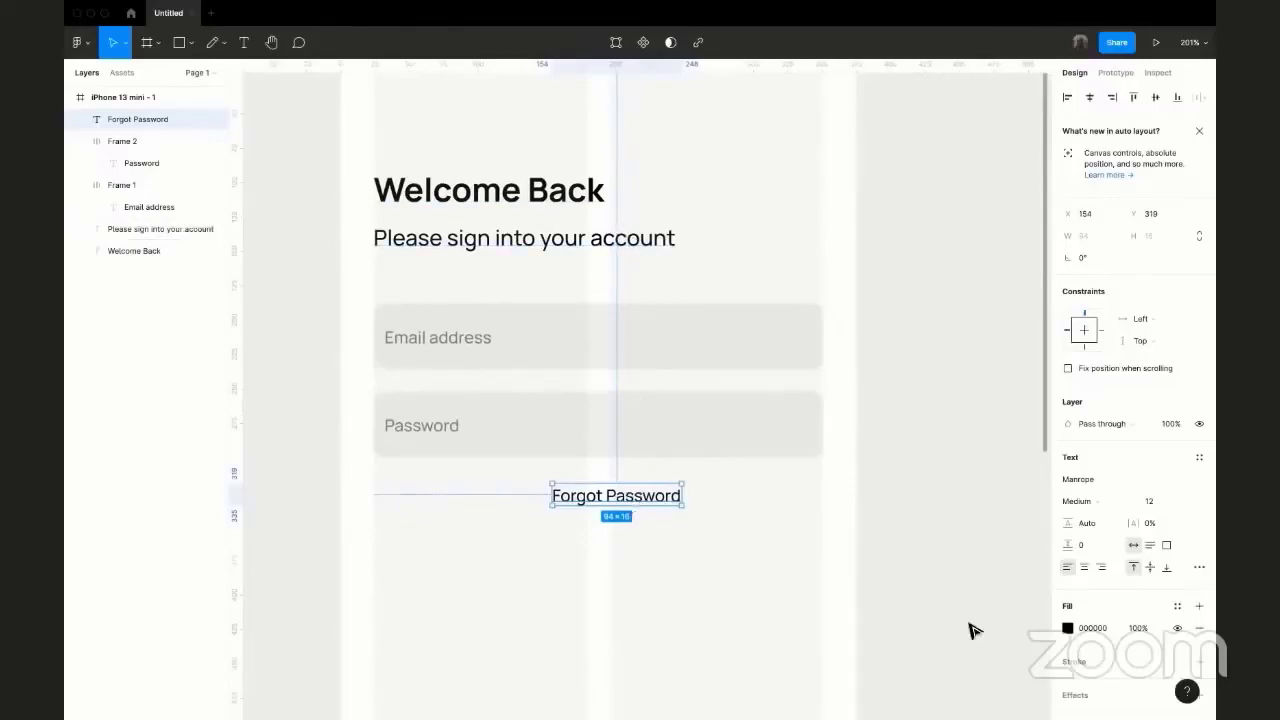
pyautogui.click(1067, 628)
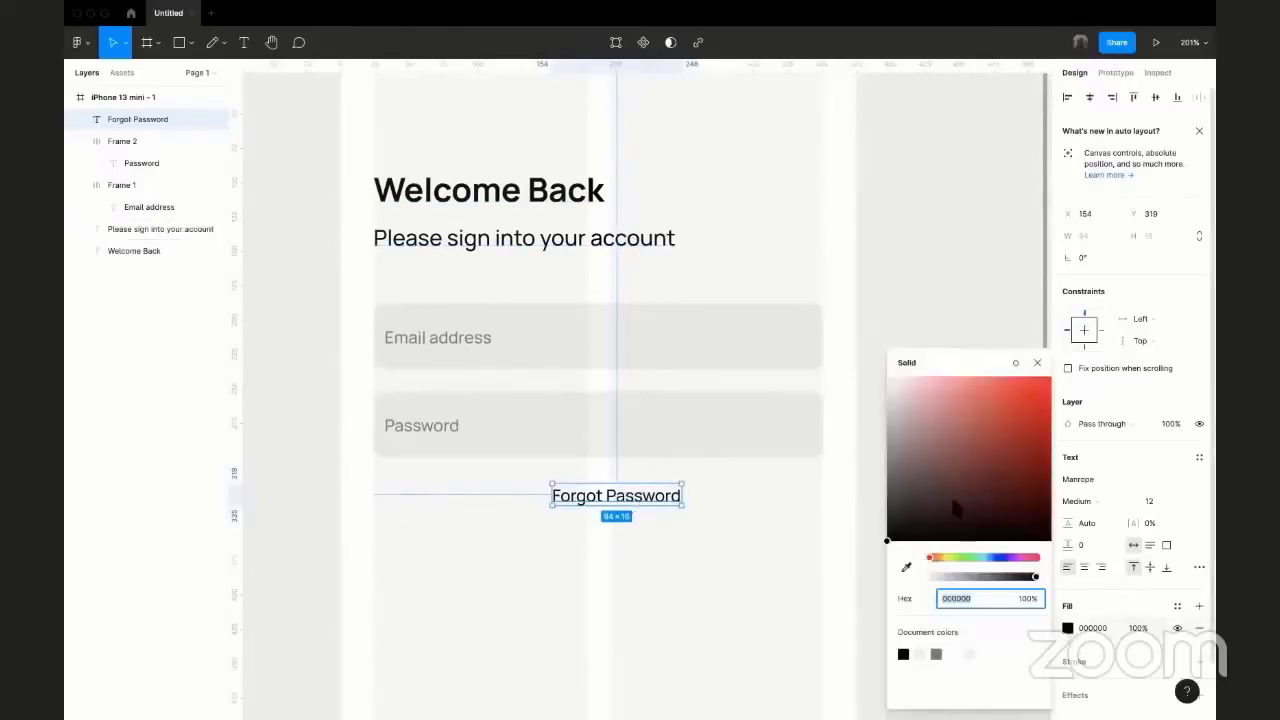
pyautogui.click(1100, 628)
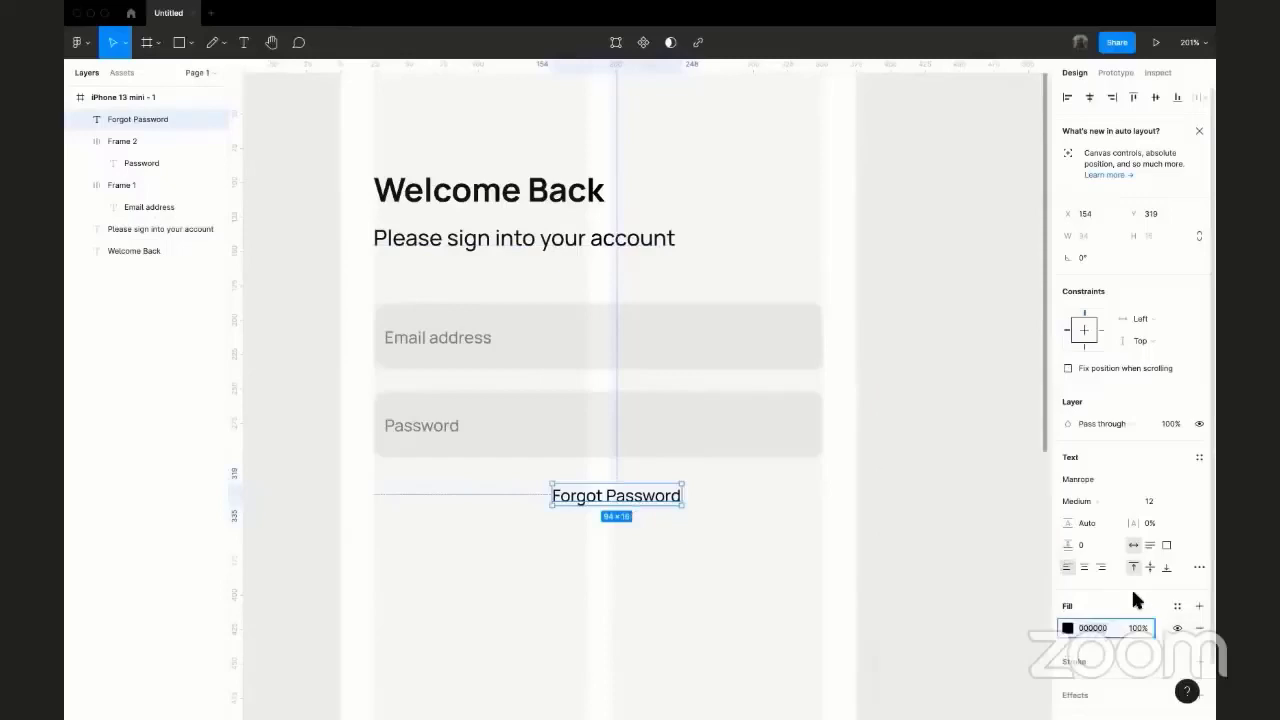
pyautogui.click(1117, 599)
pyautogui.click(1067, 628)
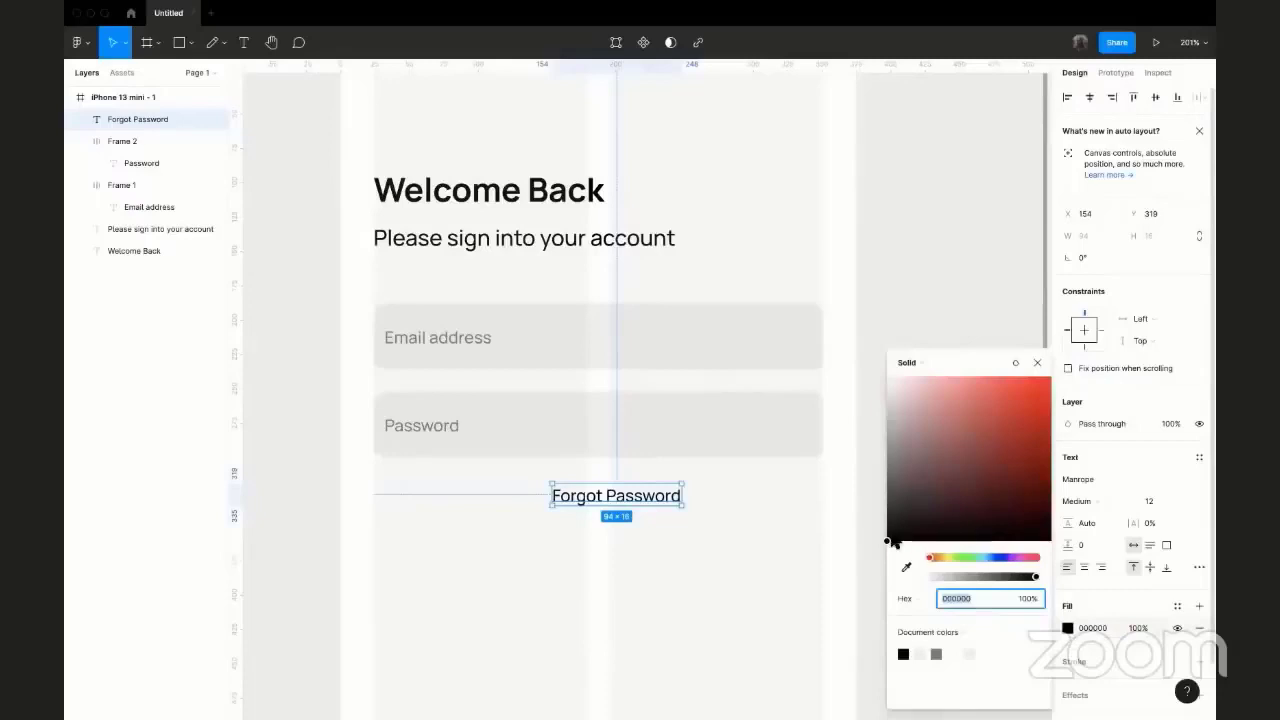
pyautogui.moveTo(895, 538); pyautogui.dragTo(859, 515)
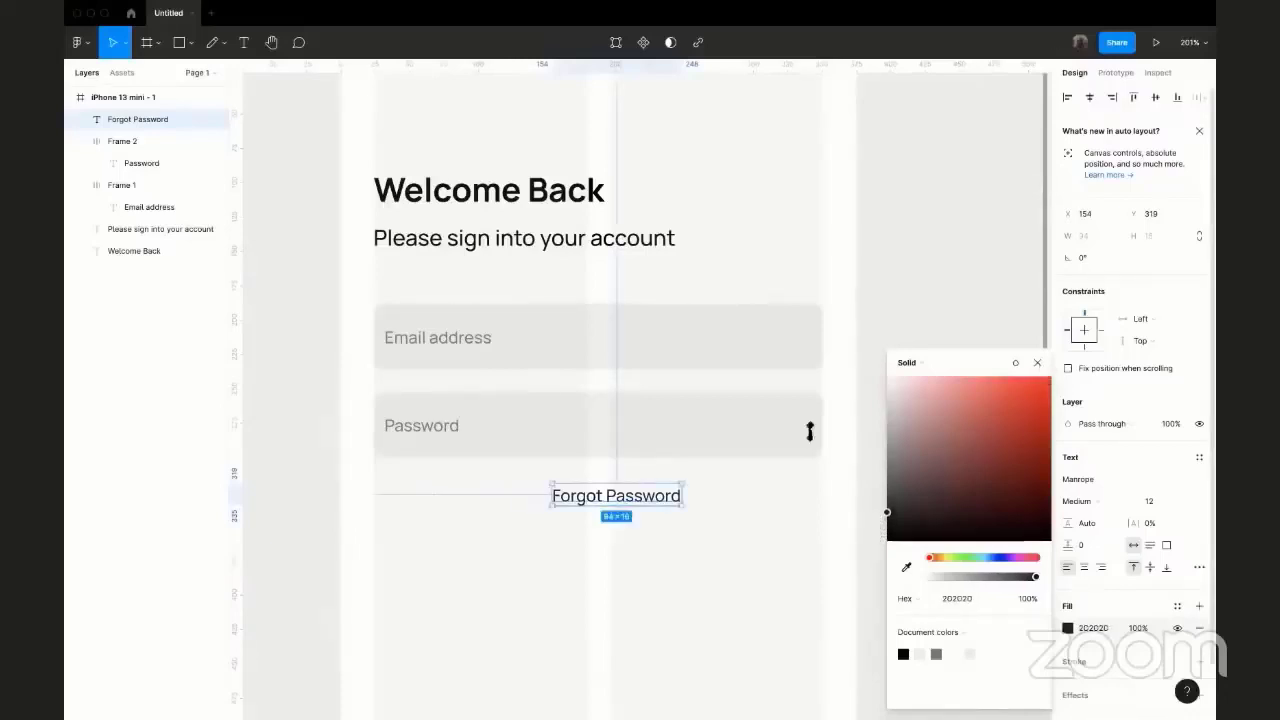
# Move the Forgot Password text under the Password field's right end, at X 257 and Y 311, and append a question mark.
pyautogui.click(602, 505)
pyautogui.moveTo(602, 505); pyautogui.dragTo(746, 489)
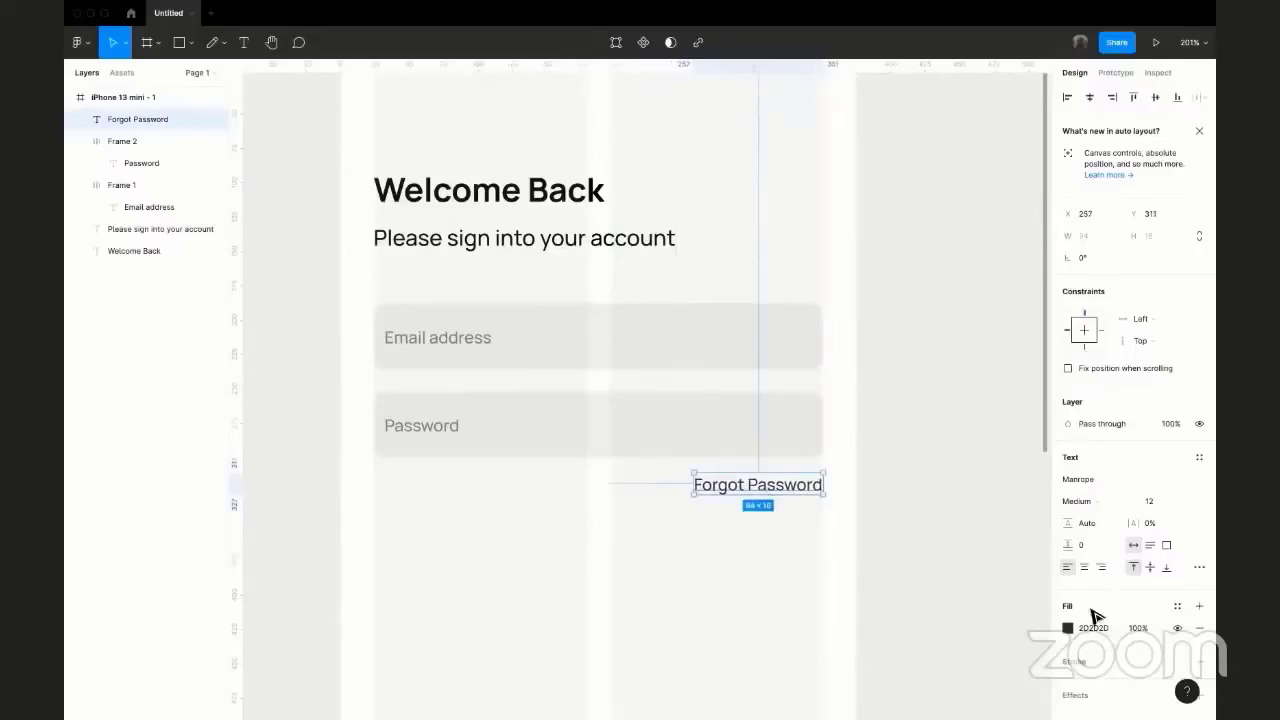
pyautogui.press('Return')
pyautogui.write('?')
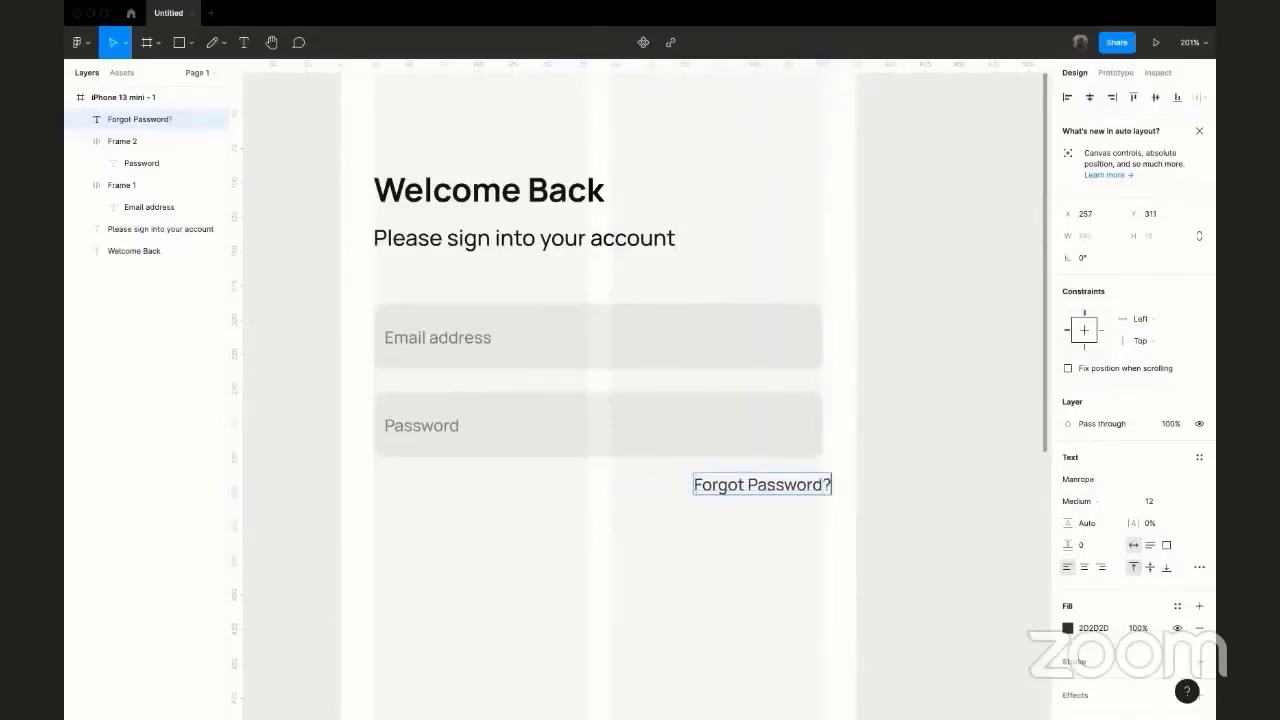
pyautogui.press('Escape')
# Realign the "Forgot Password?" text with the field's right edge at X 251 and lower it to Y 316, a 16 px gap.
pyautogui.moveTo(796, 486); pyautogui.dragTo(788, 485)
pyautogui.scroll(-1, 731, 423)
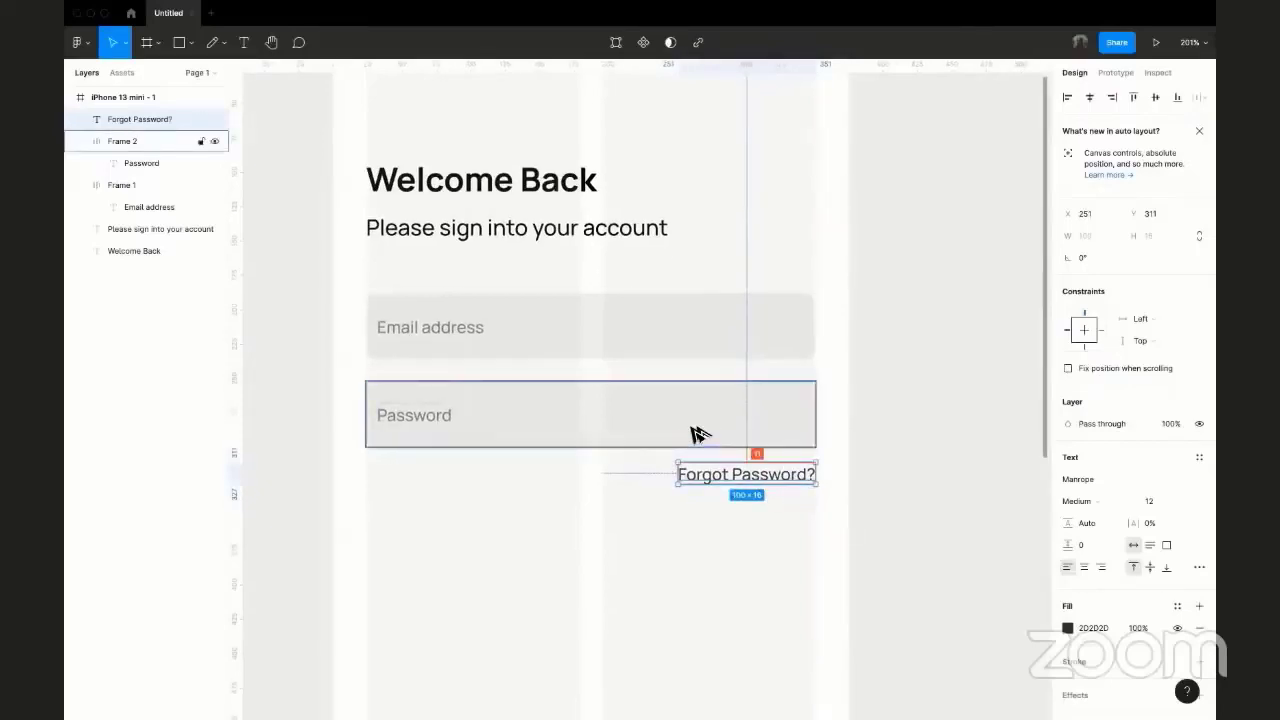
pyautogui.press('Down')
pyautogui.press('Down')
pyautogui.press('Down')
pyautogui.press('Down')
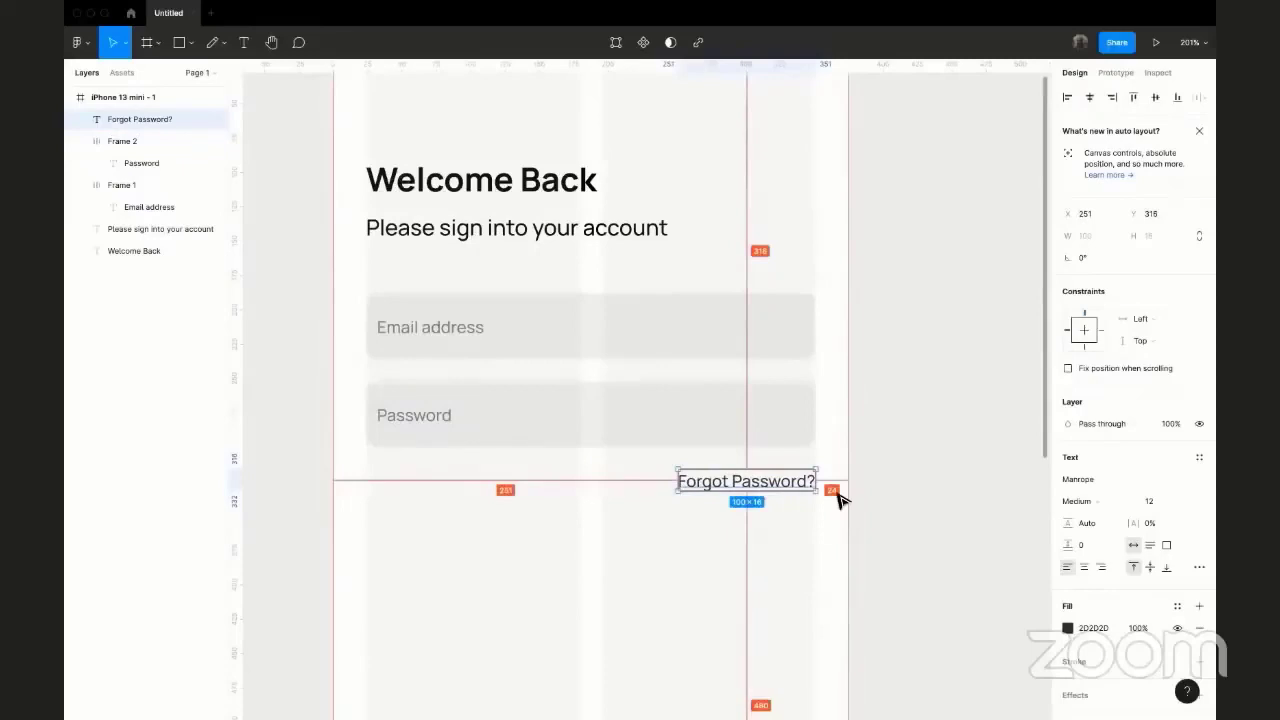
pyautogui.scroll(5, 838, 500)
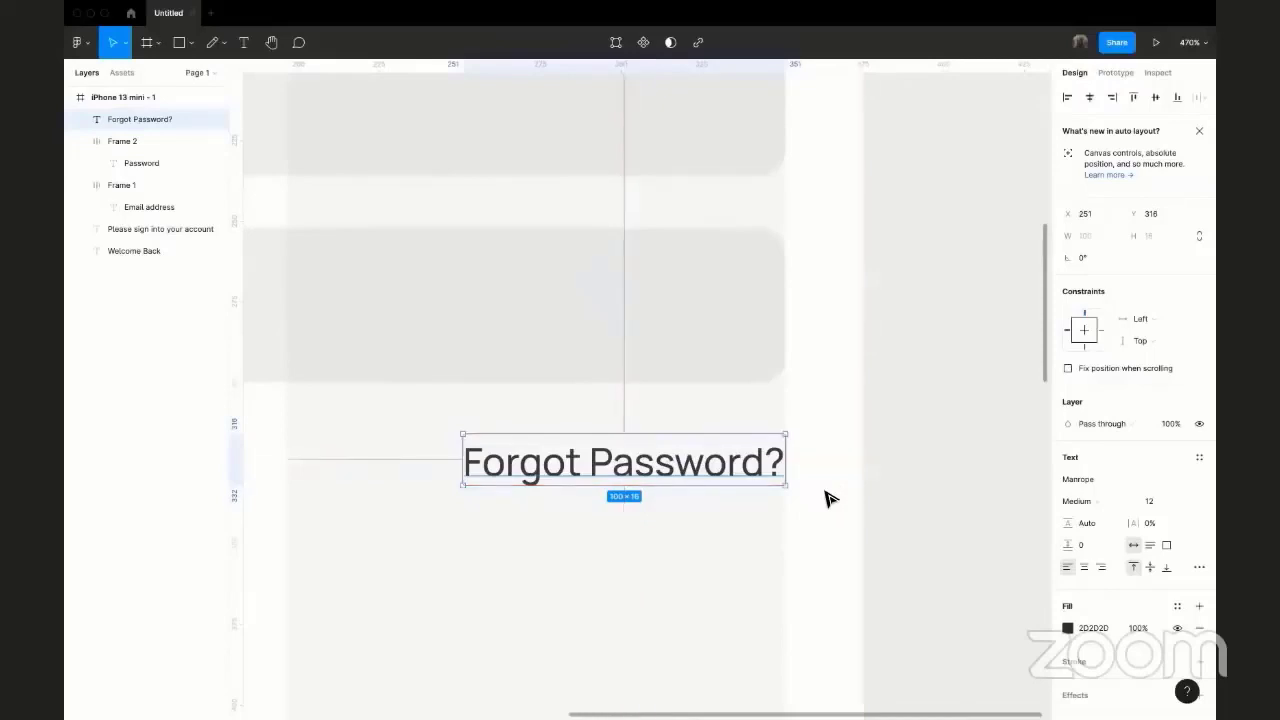
pyautogui.scroll(-3, 830, 490)
pyautogui.scroll(-3, 825, 493)
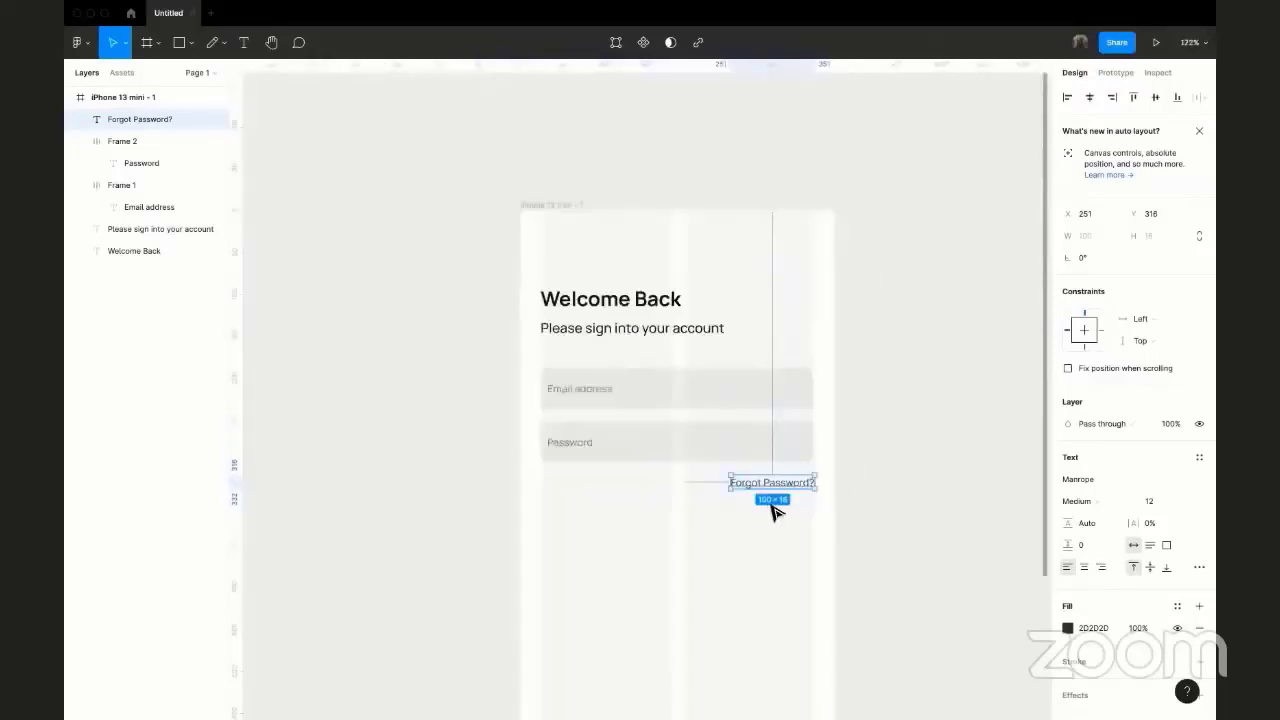
pyautogui.scroll(-2, 770, 480)
pyautogui.click(757, 434)
pyautogui.scroll(-2, 730, 410)
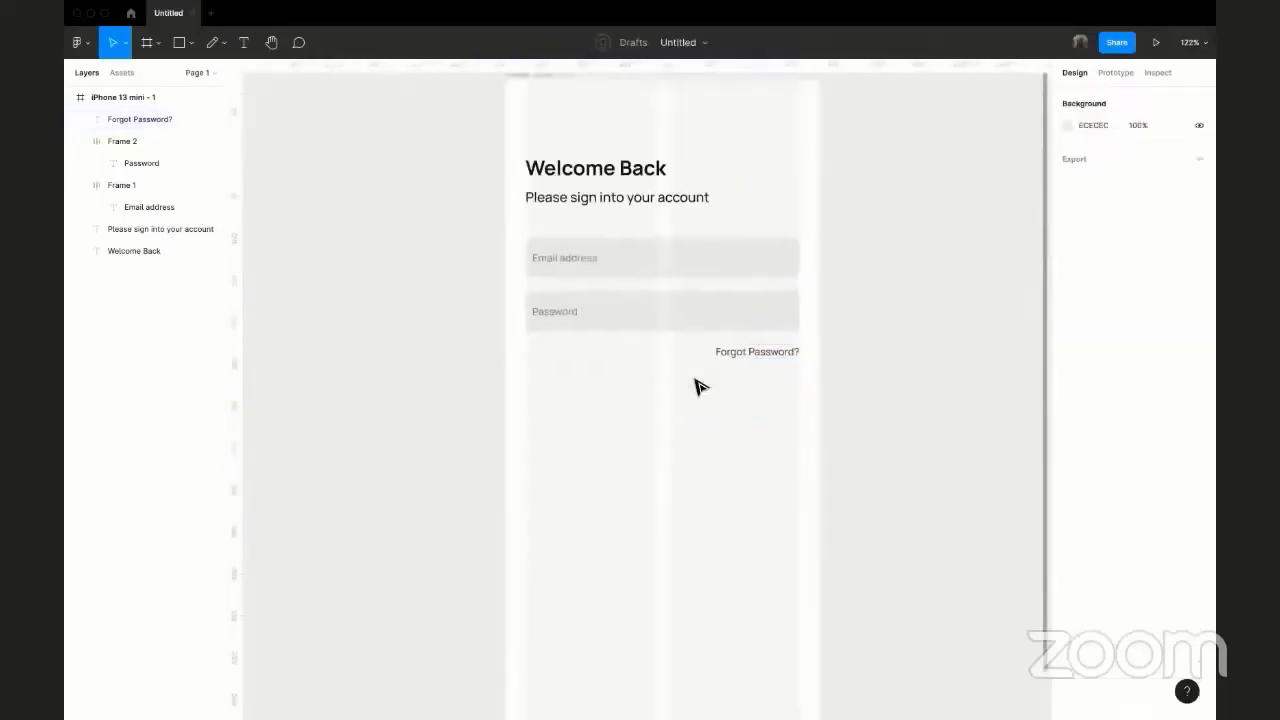
# Add a "Sign in" text layer below the forgot-password text, at X 179 and Y 398.
pyautogui.scroll(2, 700, 387)
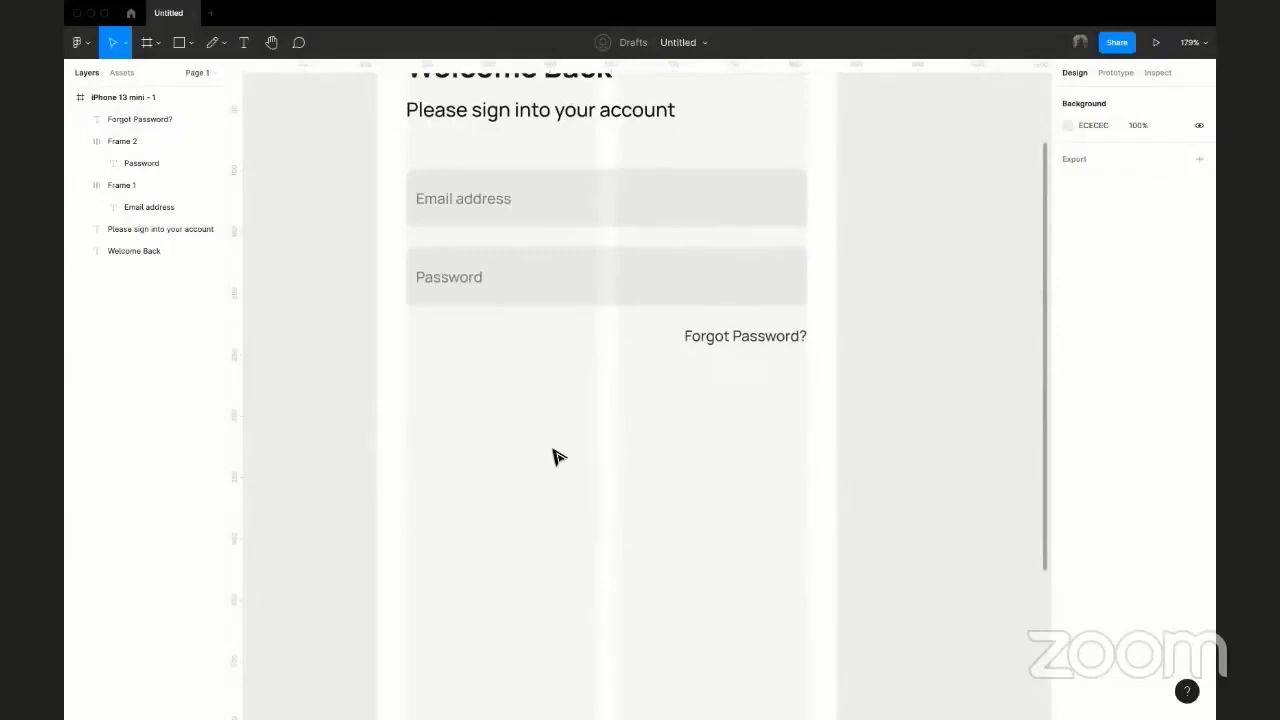
pyautogui.scroll(-1, 554, 470)
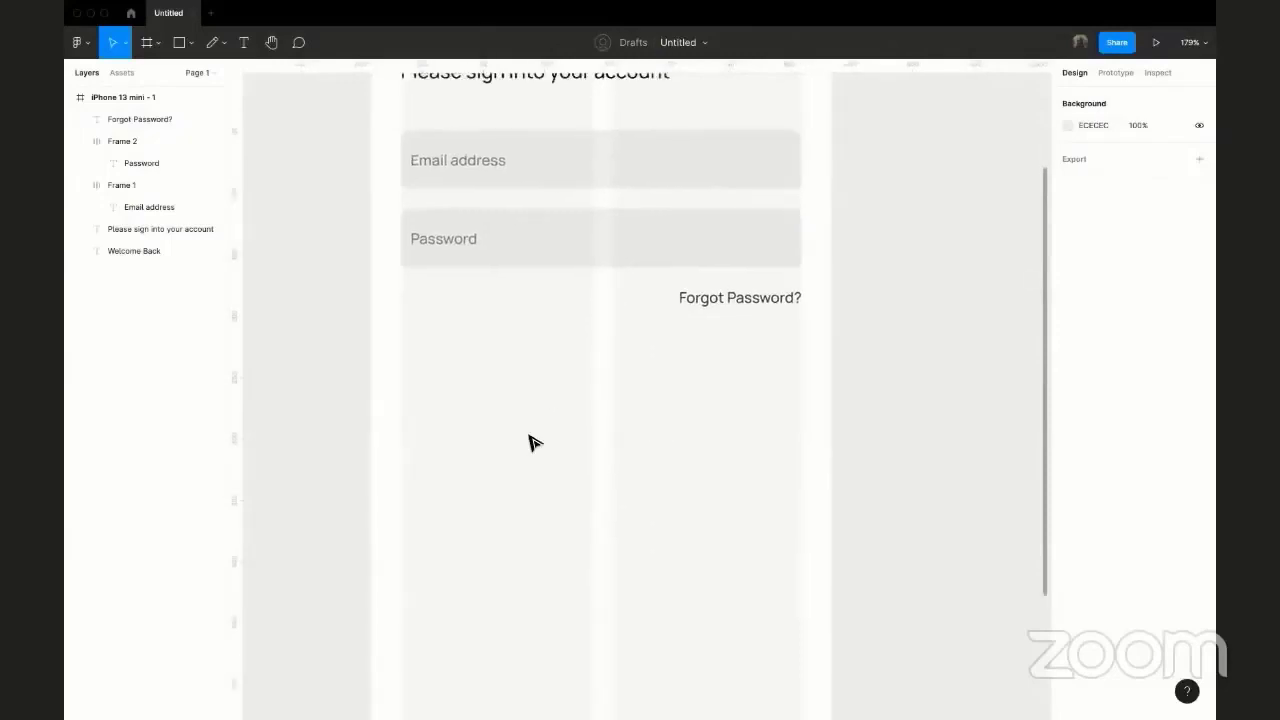
pyautogui.press('t')
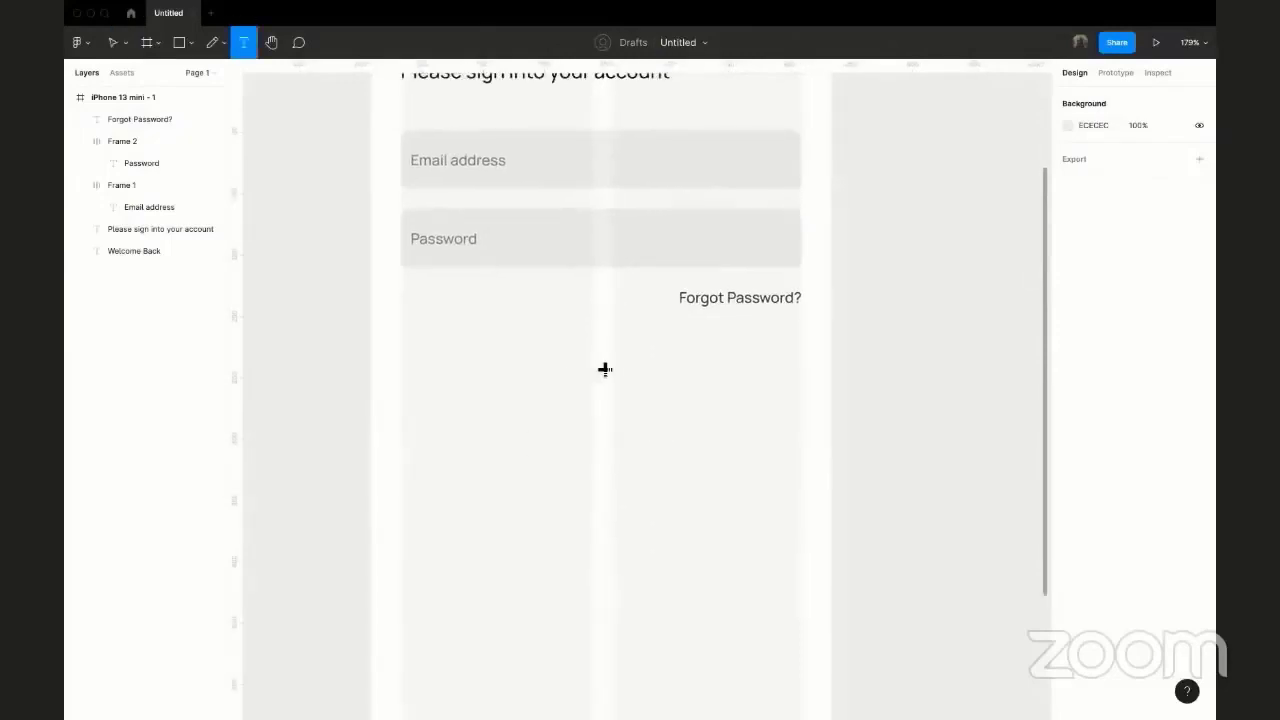
pyautogui.click(592, 397)
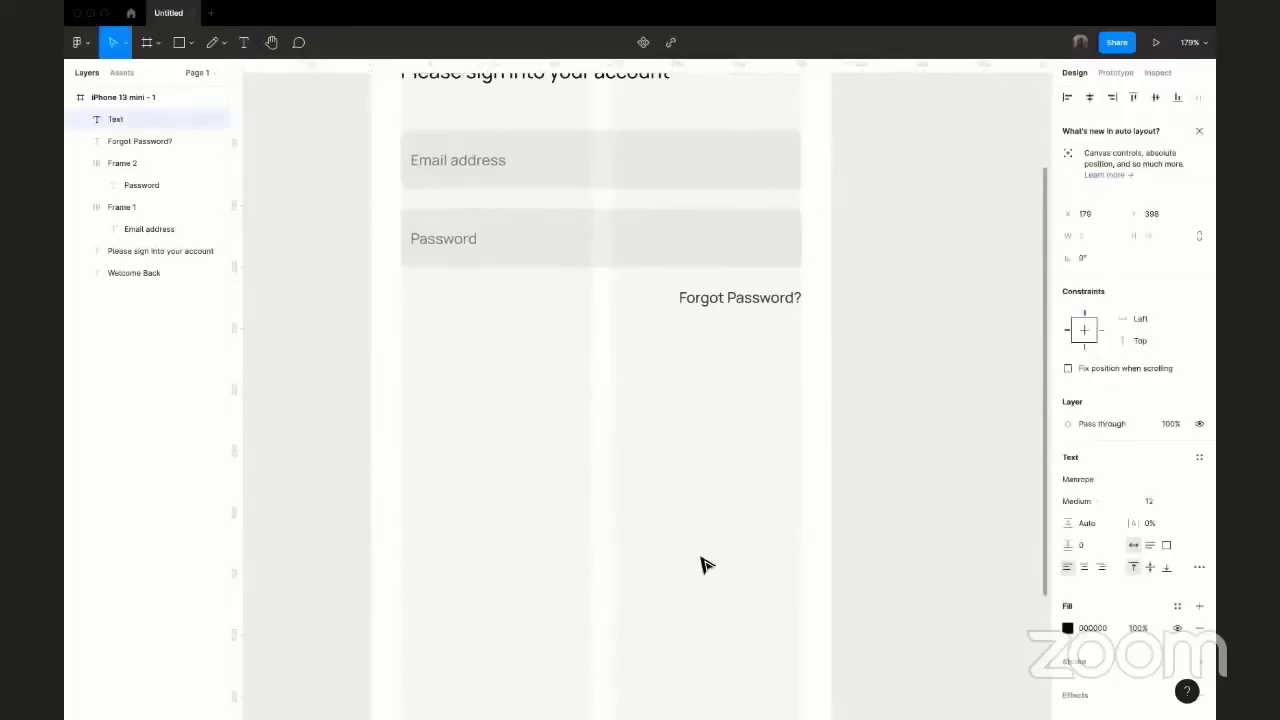
pyautogui.write('Sign in')
pyautogui.press('Escape')
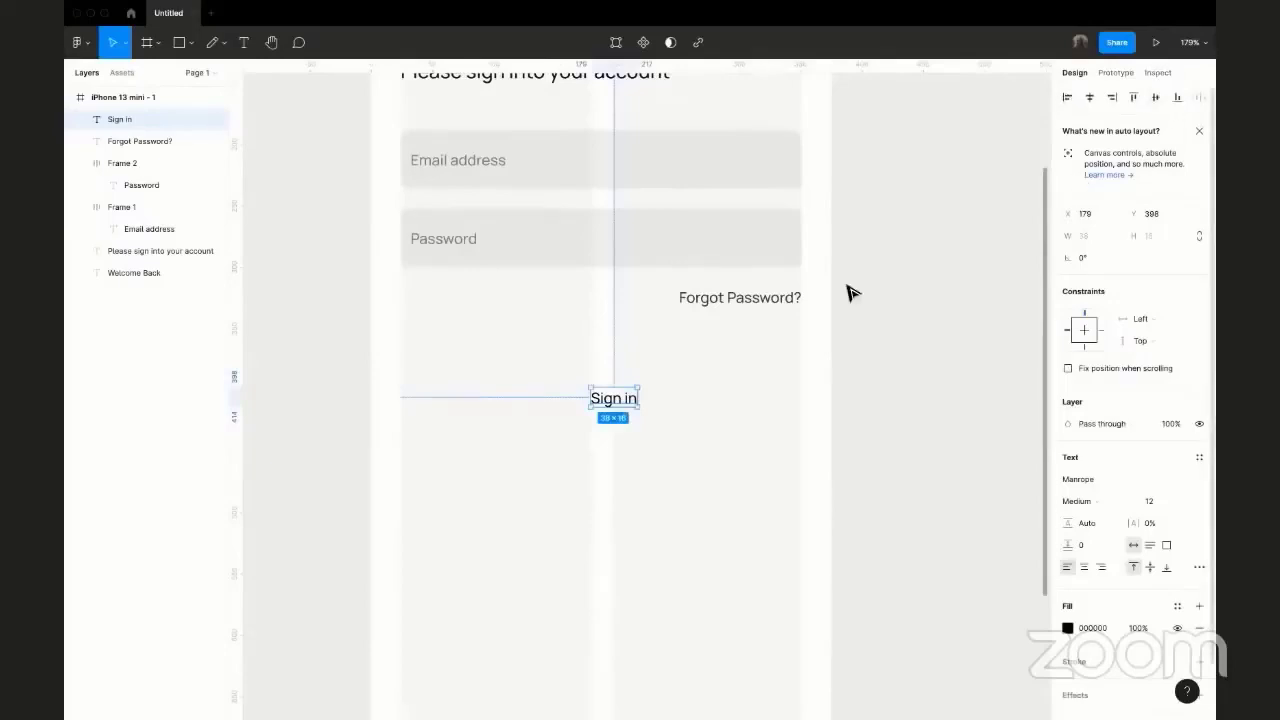
# Try aligning the Sign in text to the left edge, horizontal centre and right edge of the phone frame.
pyautogui.scroll(1, 848, 292)
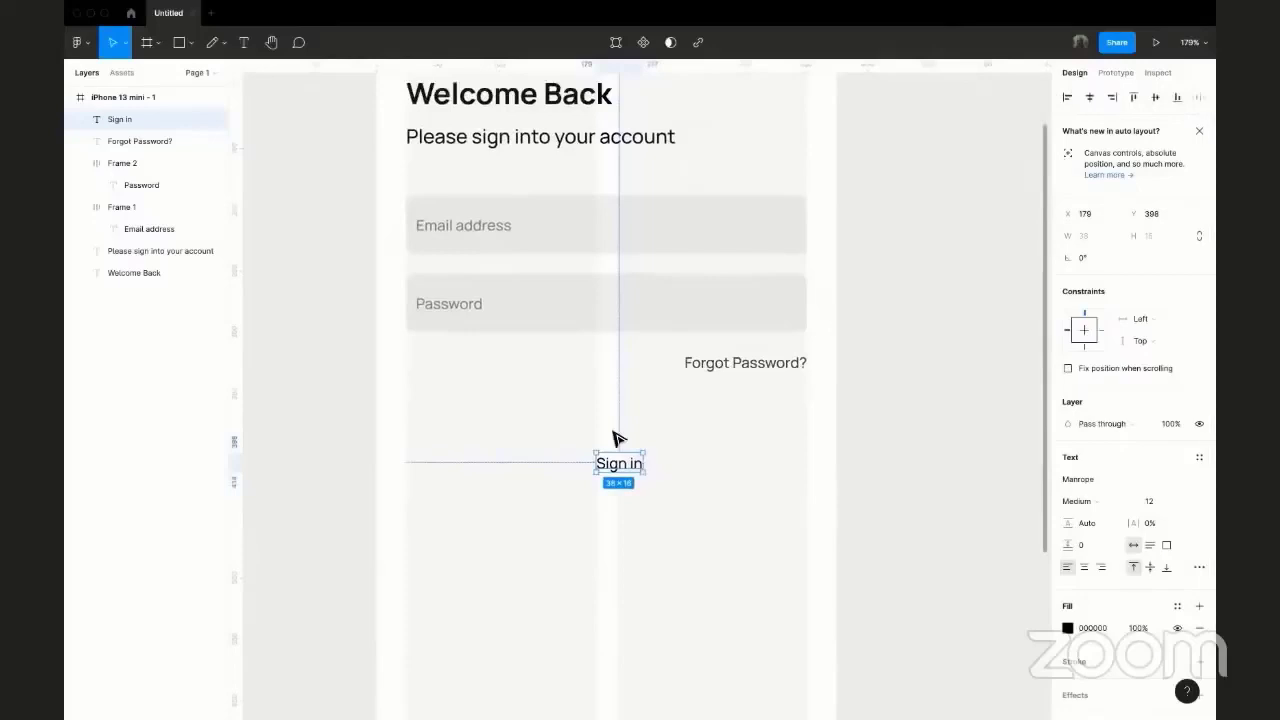
pyautogui.scroll(-5, 667, 461)
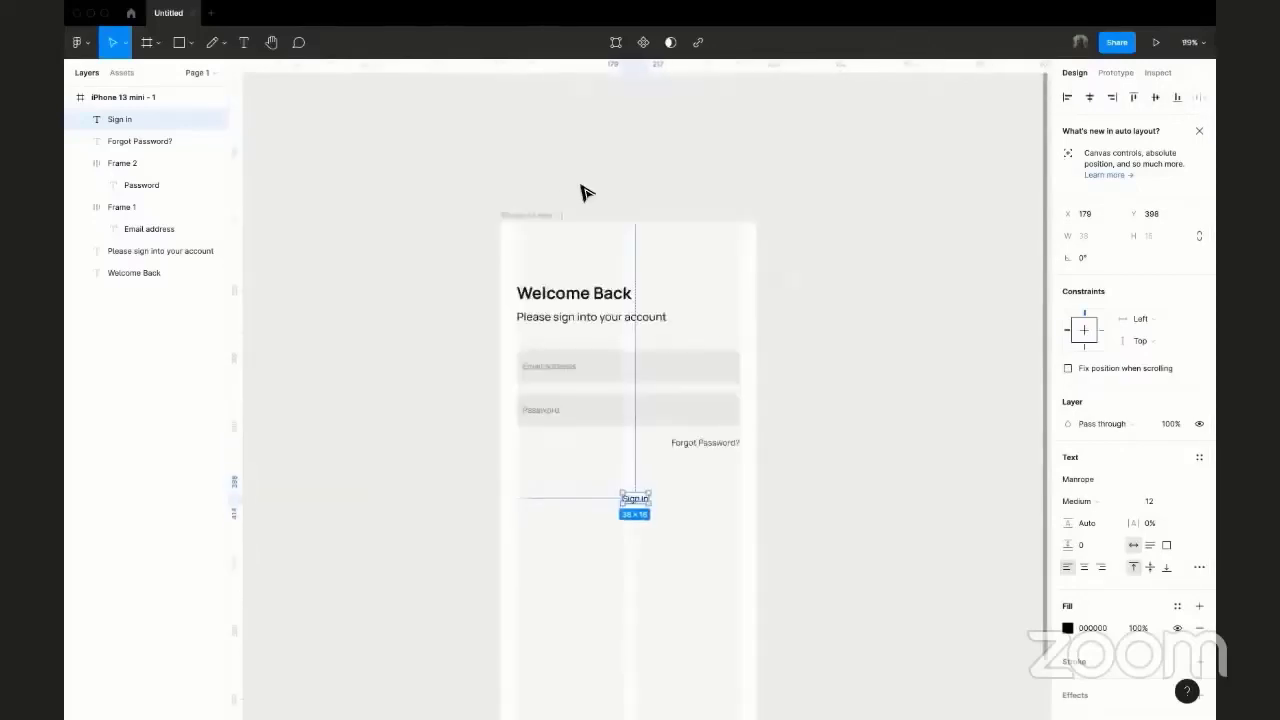
pyautogui.scroll(-1, 530, 190)
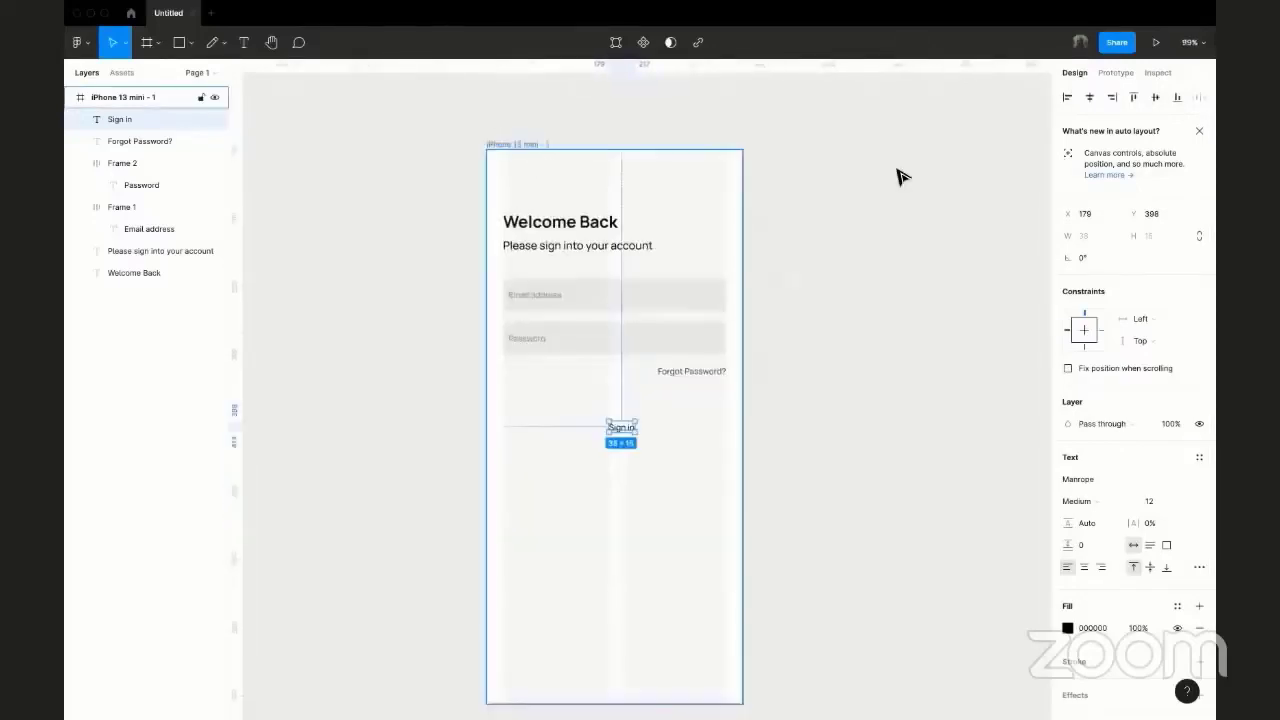
pyautogui.click(1066, 99)
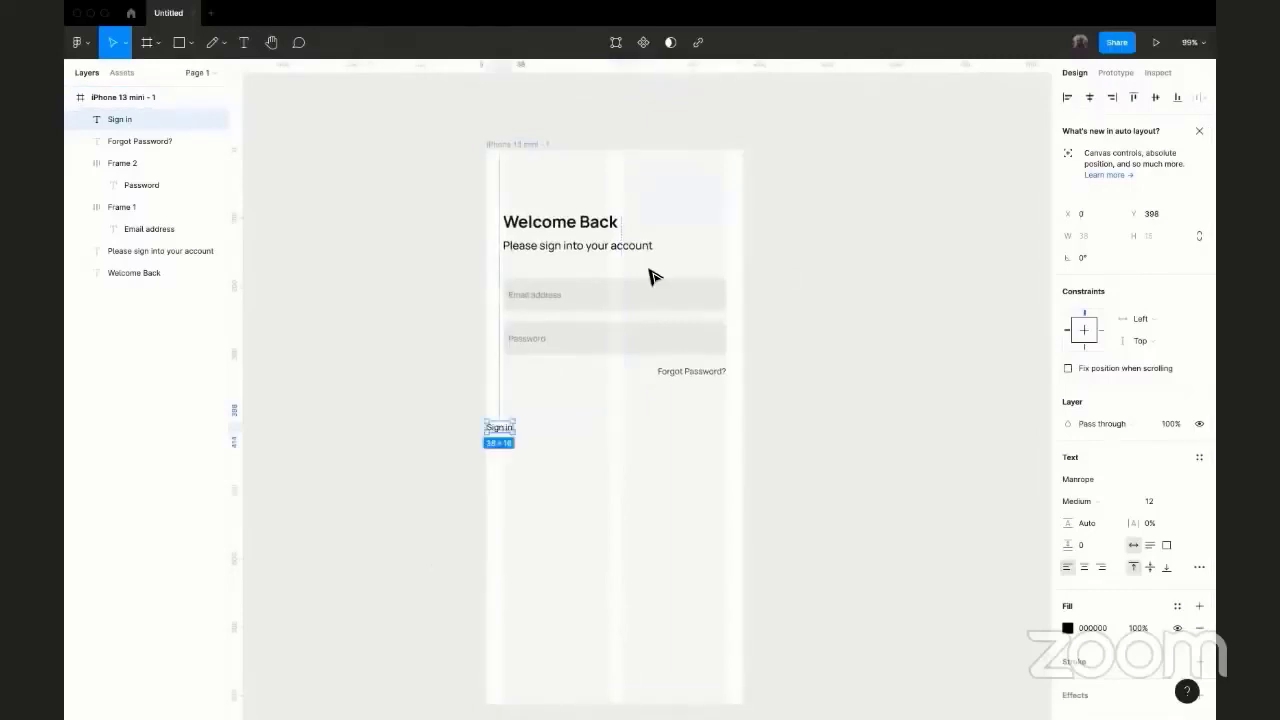
pyautogui.scroll(5, 653, 277)
pyautogui.scroll(-2, 652, 270)
pyautogui.hscroll(1, 665, 264)
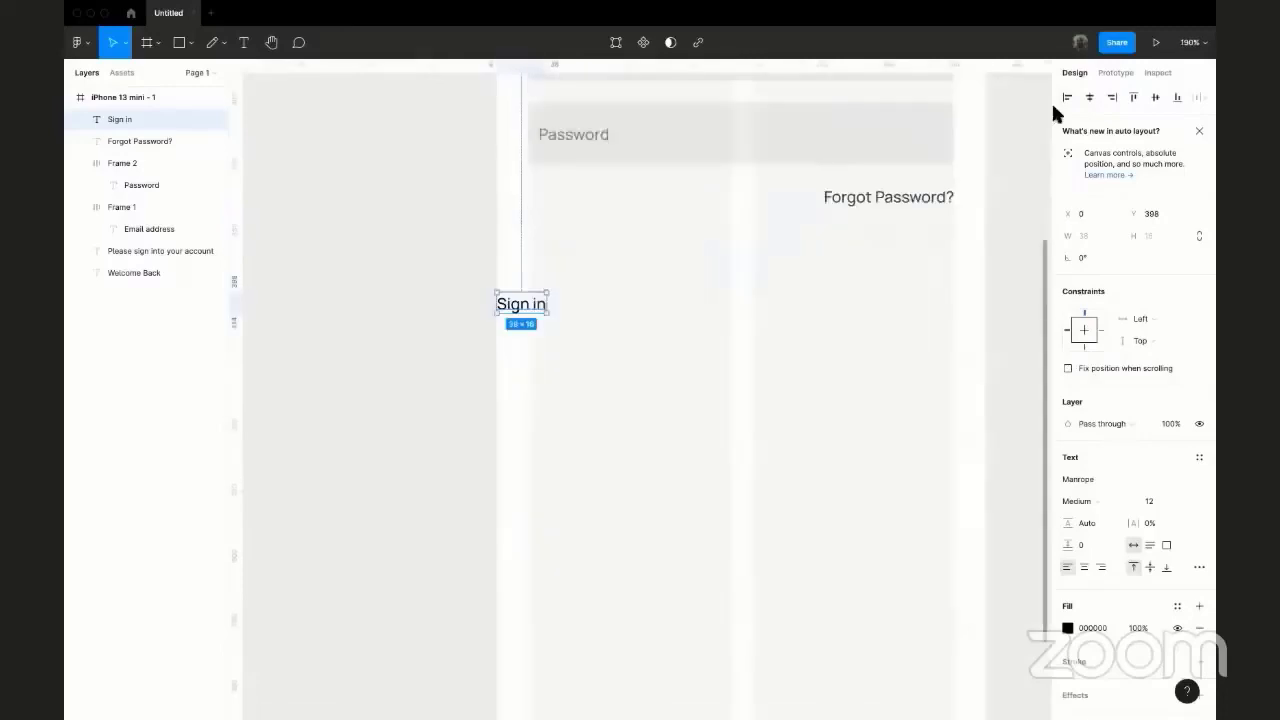
pyautogui.click(1090, 99)
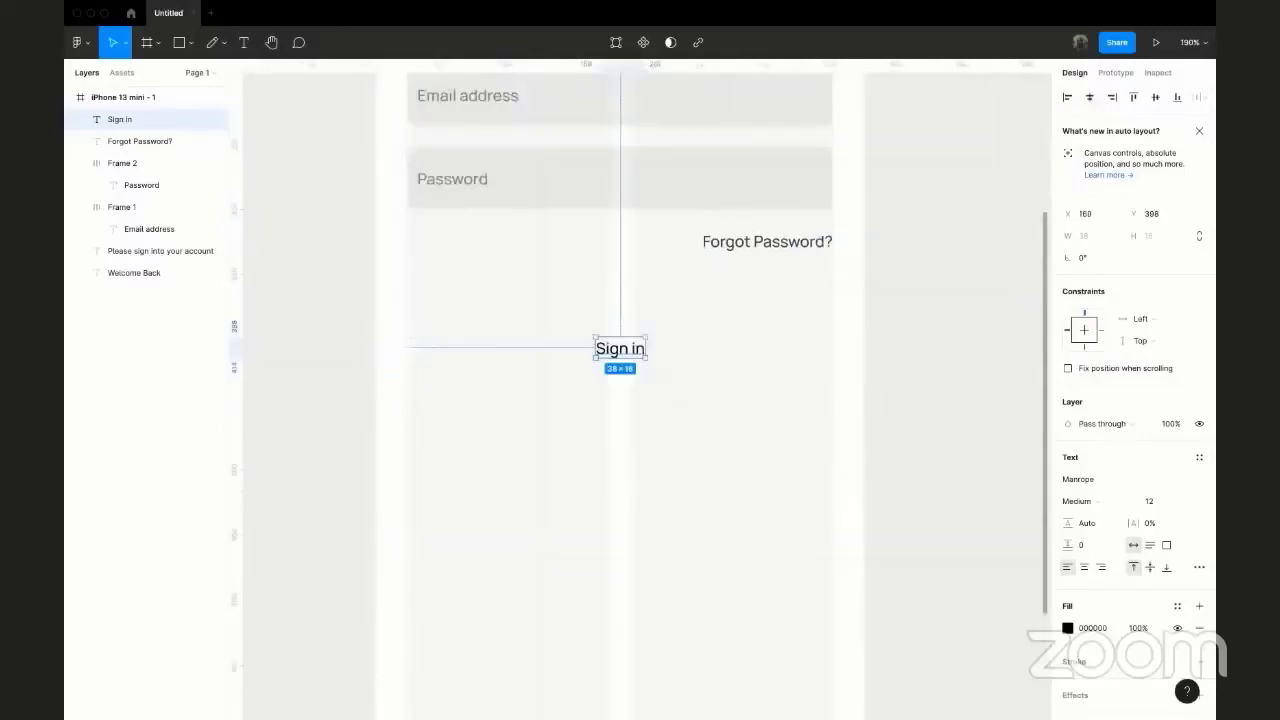
pyautogui.click(1112, 98)
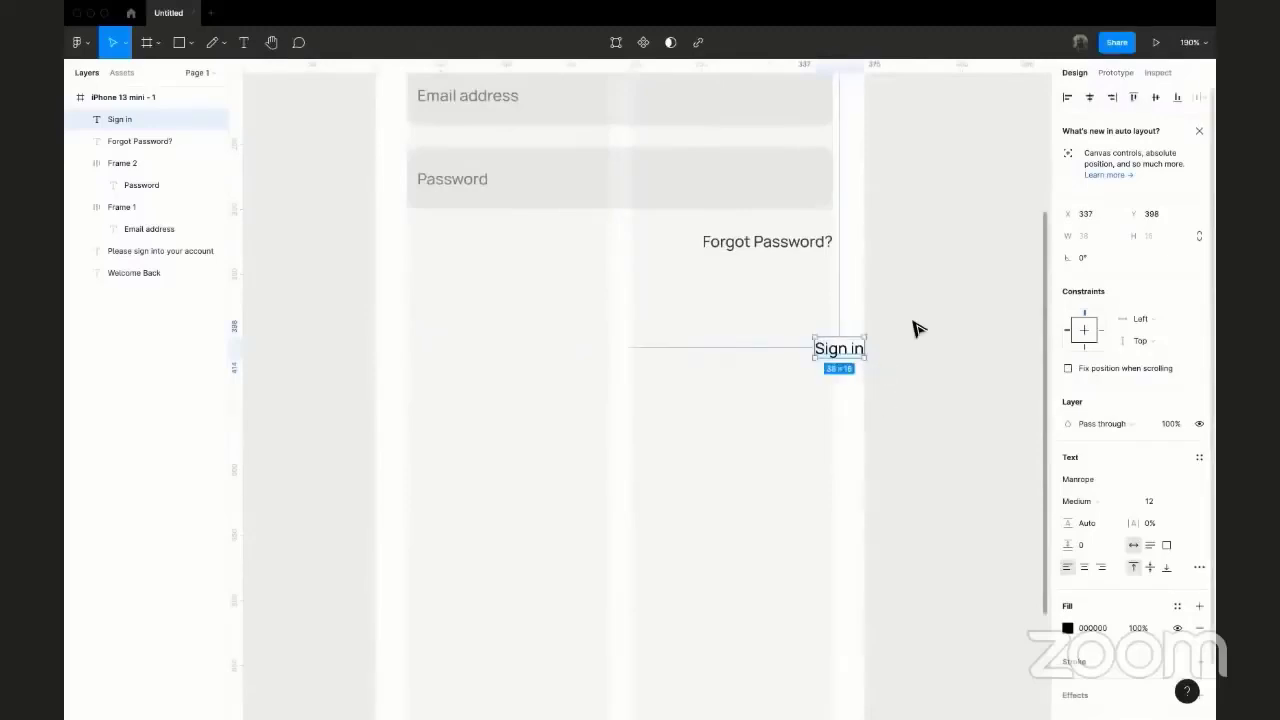
# Try aligning the Sign in text to the top edge, vertical centre and bottom edge of the phone frame.
pyautogui.scroll(-5, 913, 320)
pyautogui.scroll(2, 913, 304)
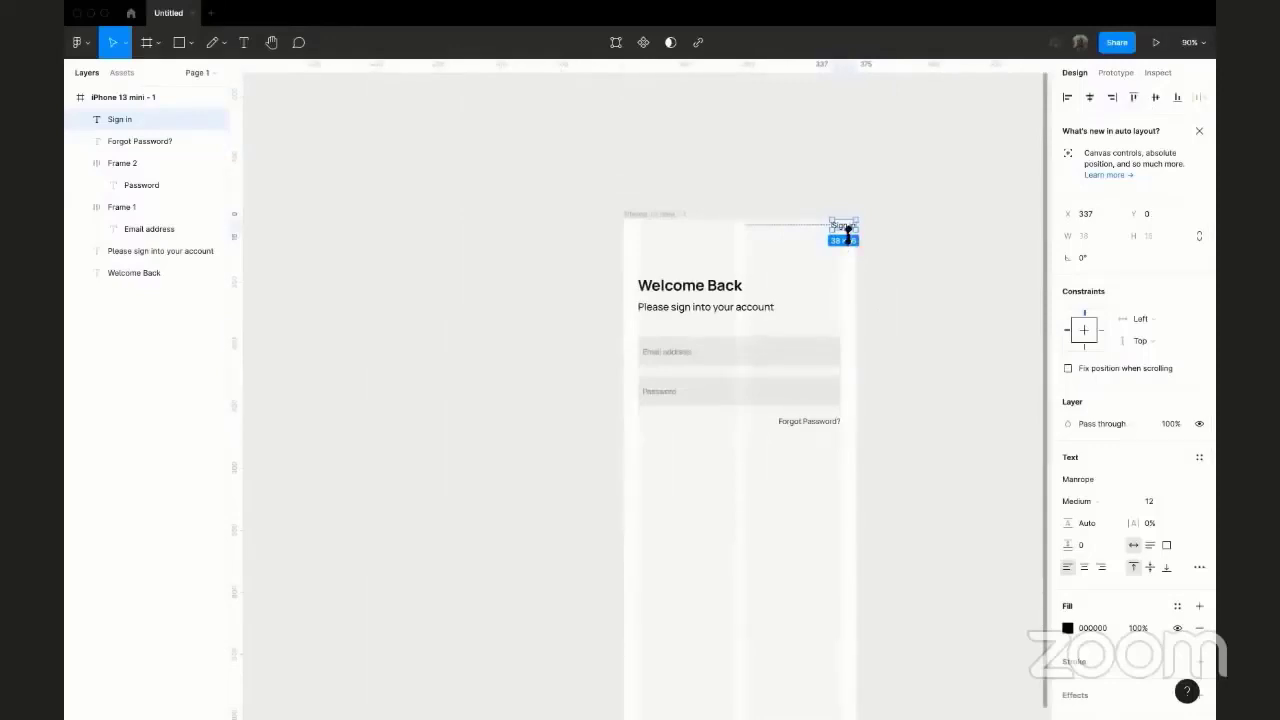
pyautogui.moveTo(847, 232); pyautogui.dragTo(851, 477)
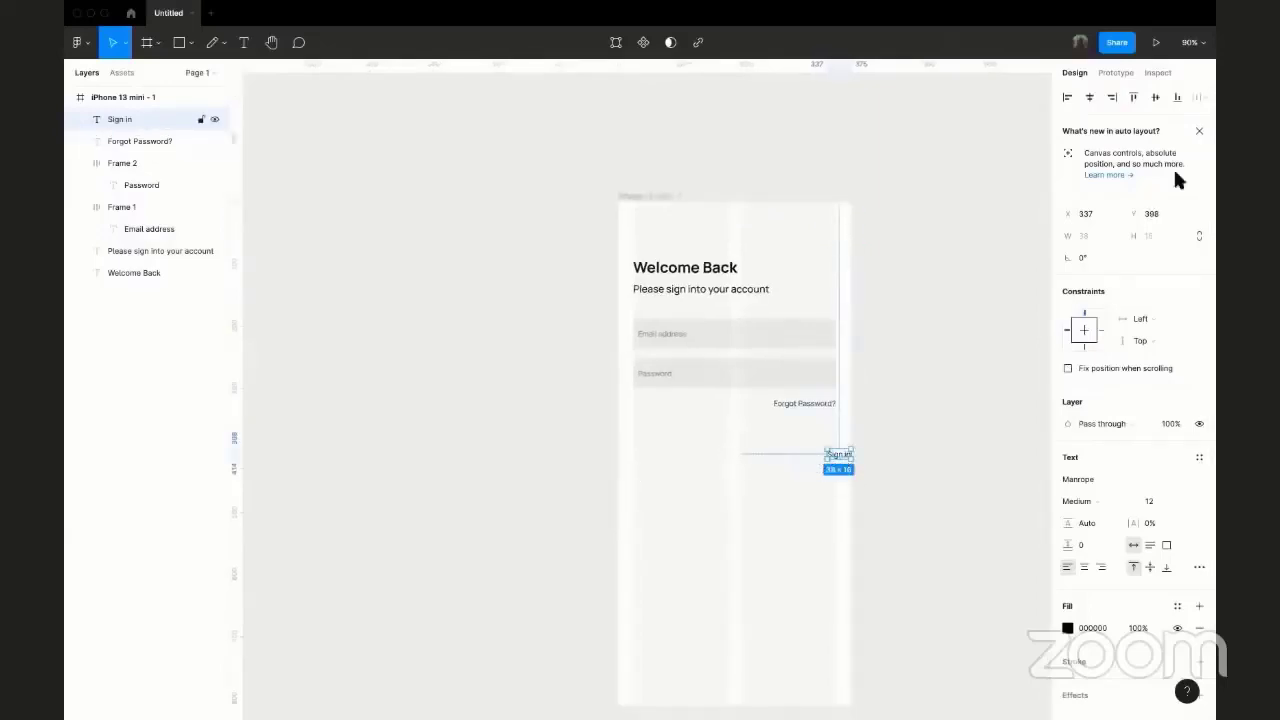
pyautogui.click(1177, 96)
pyautogui.scroll(-3, 831, 531)
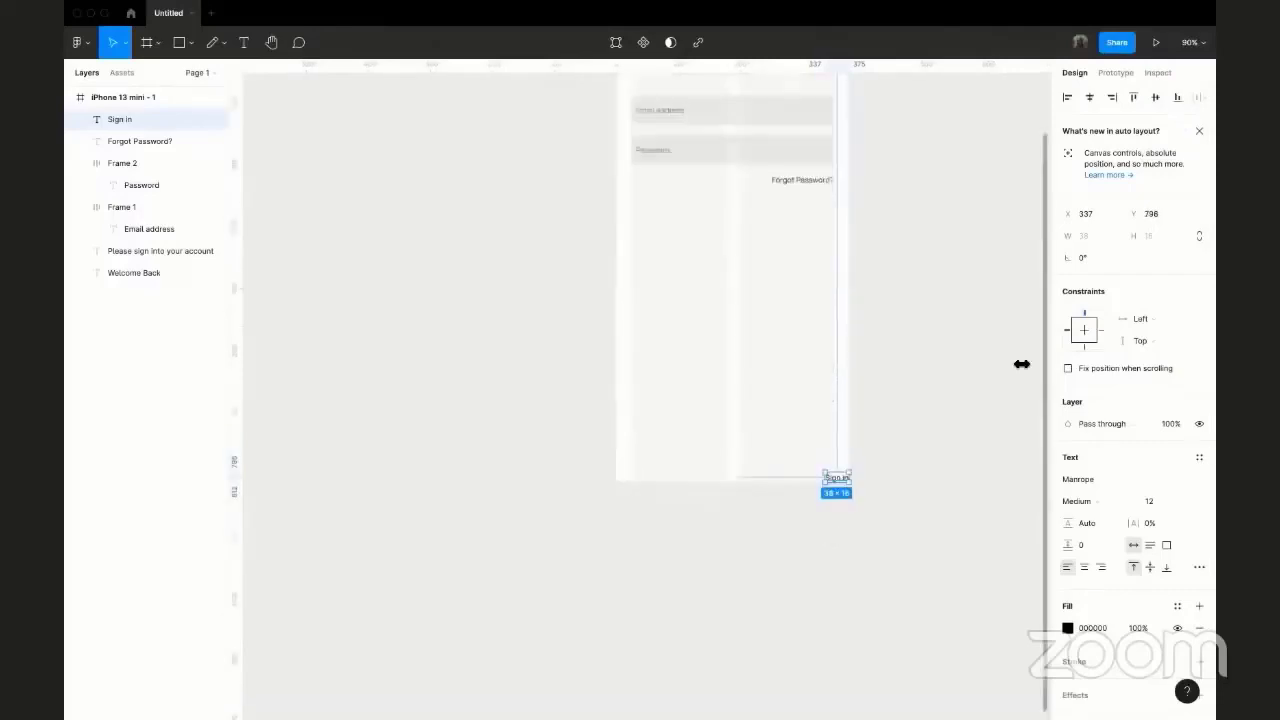
# Run the Sign in text through the horizontal and vertical alignments, ending in the frame's bottom-right corner at X 337 and Y 796.
pyautogui.click(1067, 98)
pyautogui.click(1089, 96)
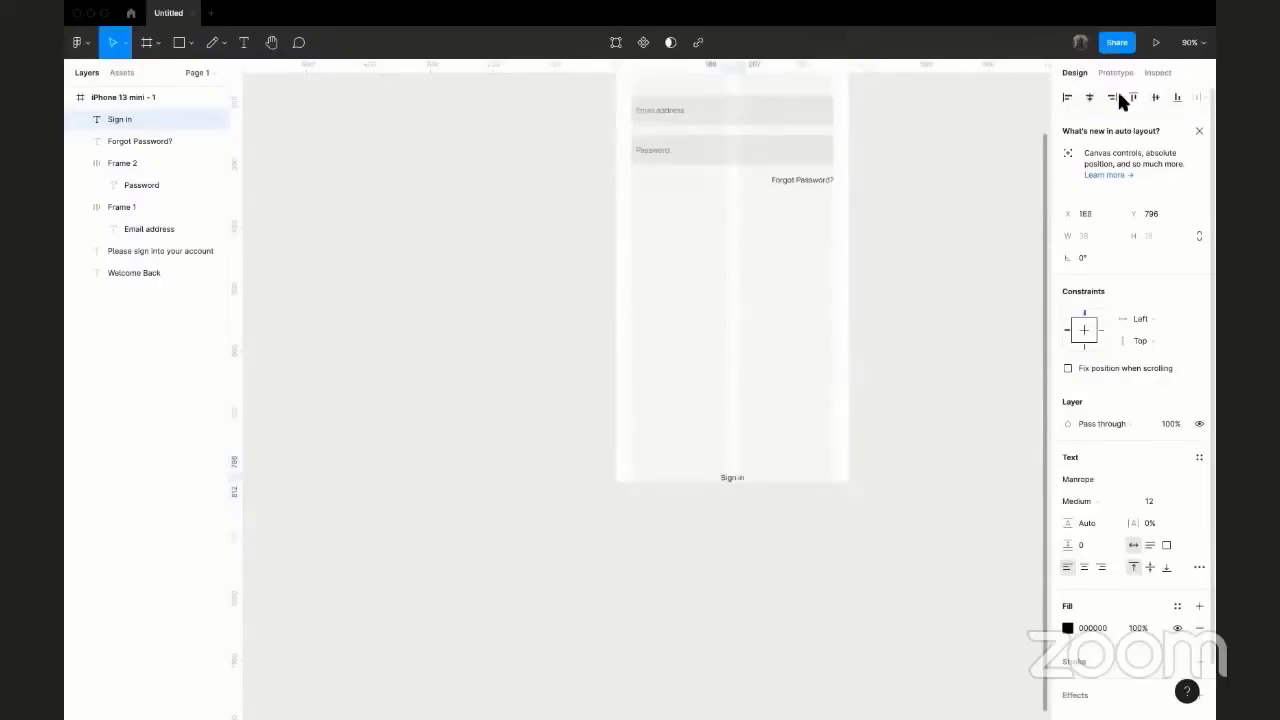
pyautogui.click(1113, 96)
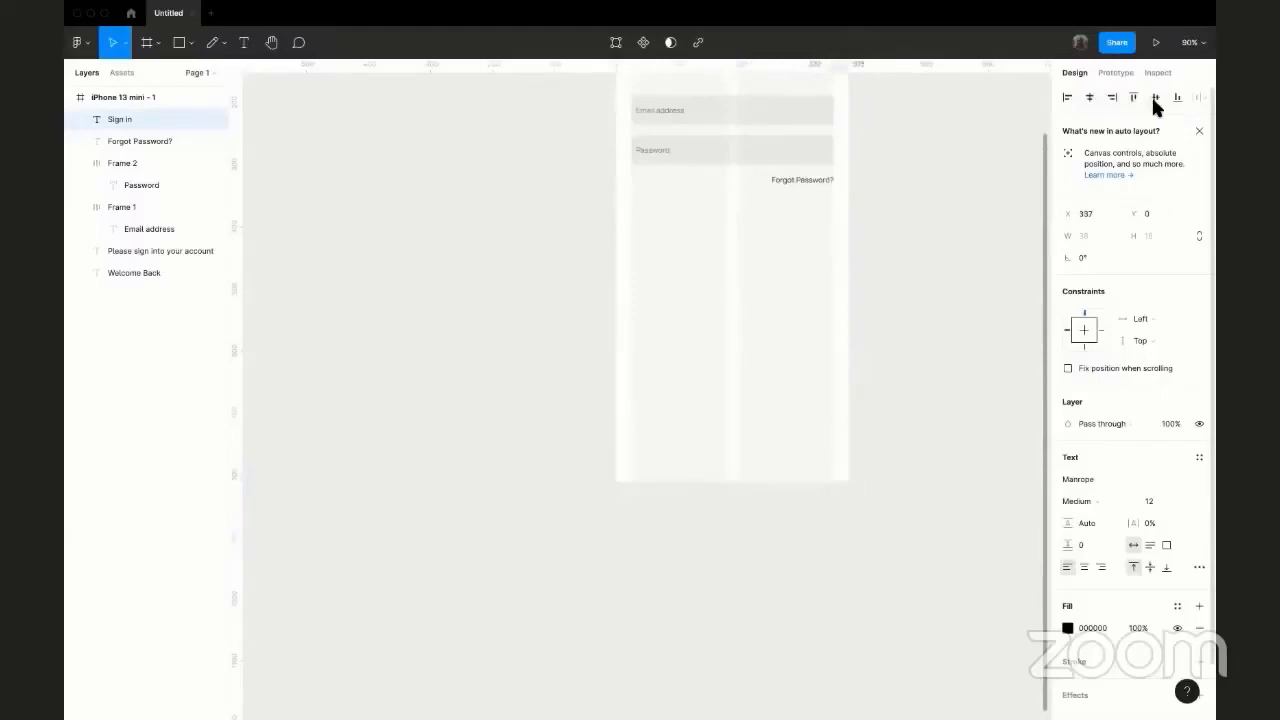
pyautogui.click(1154, 97)
pyautogui.click(1176, 97)
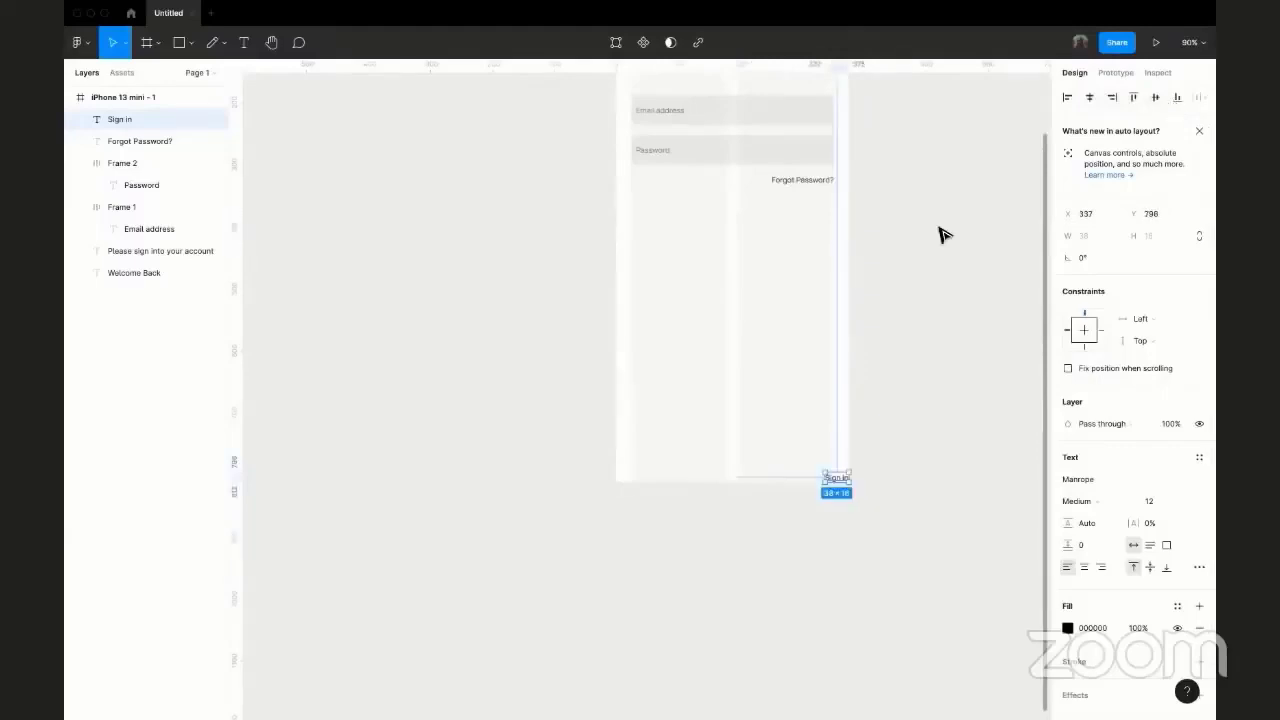
# Cycle the Sign in text once more through all six alignments, finishing at the phone frame's bottom-right corner.
pyautogui.scroll(3, 943, 234)
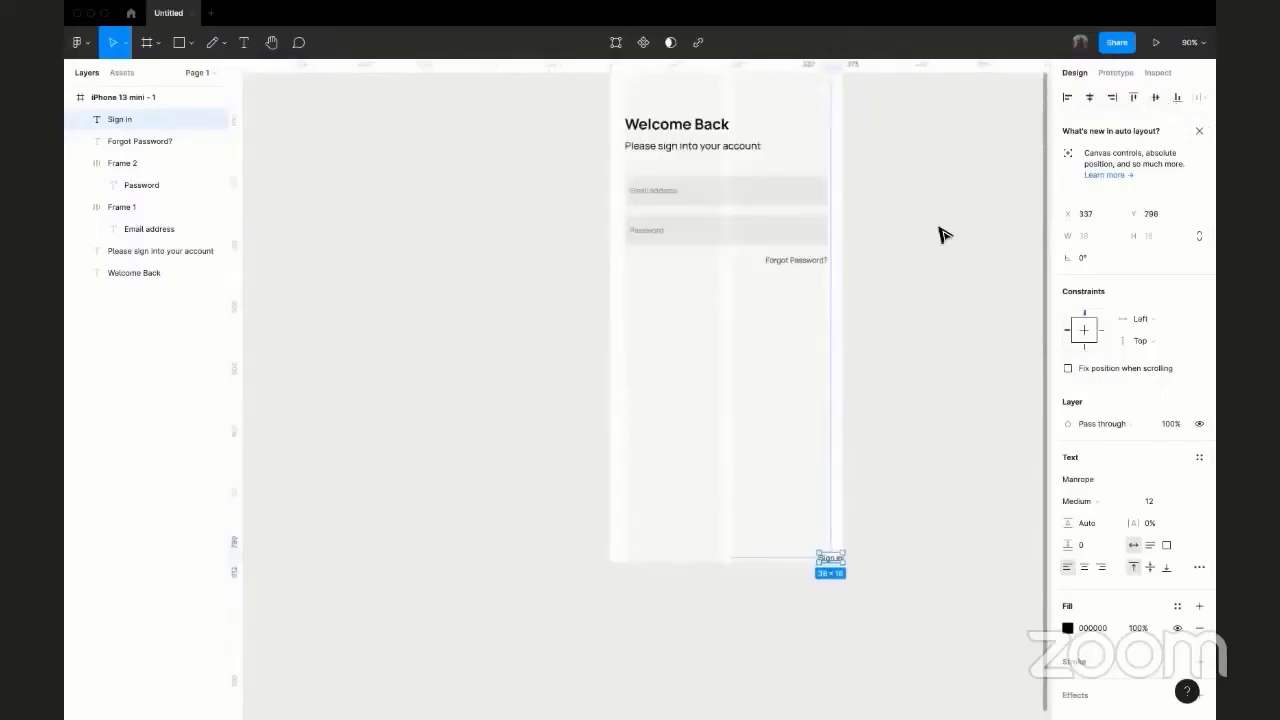
pyautogui.click(1067, 97)
pyautogui.click(1089, 97)
pyautogui.click(1111, 97)
pyautogui.click(1133, 97)
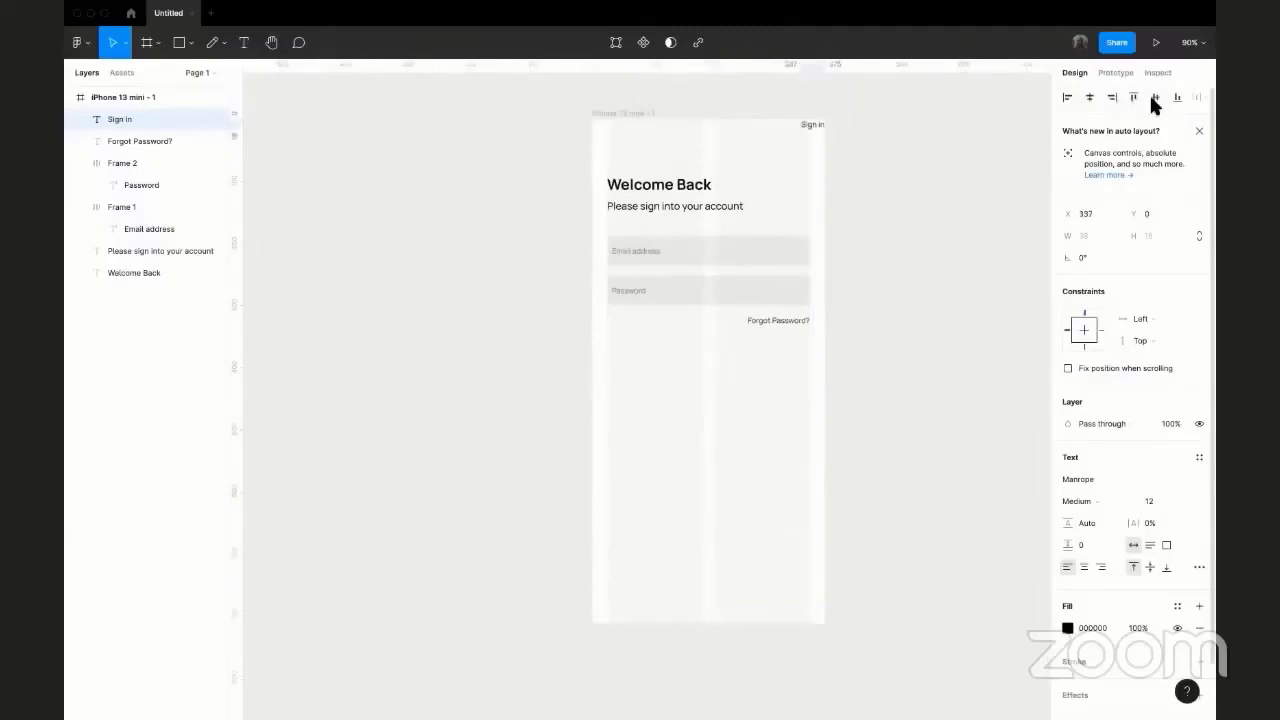
pyautogui.click(1155, 97)
pyautogui.click(1177, 99)
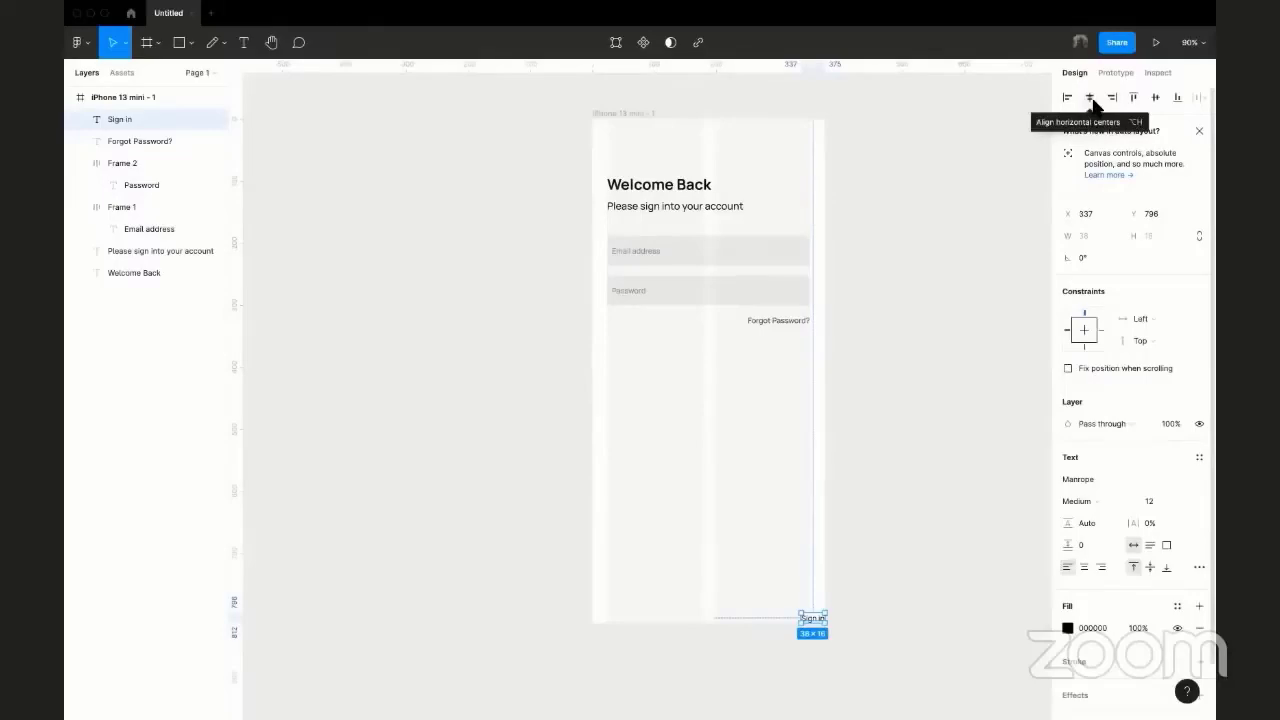
# Move the Sign in text to the horizontal centre below the forgot-password text, at X 169 and Y 398.
pyautogui.moveTo(812, 618); pyautogui.dragTo(712, 625)
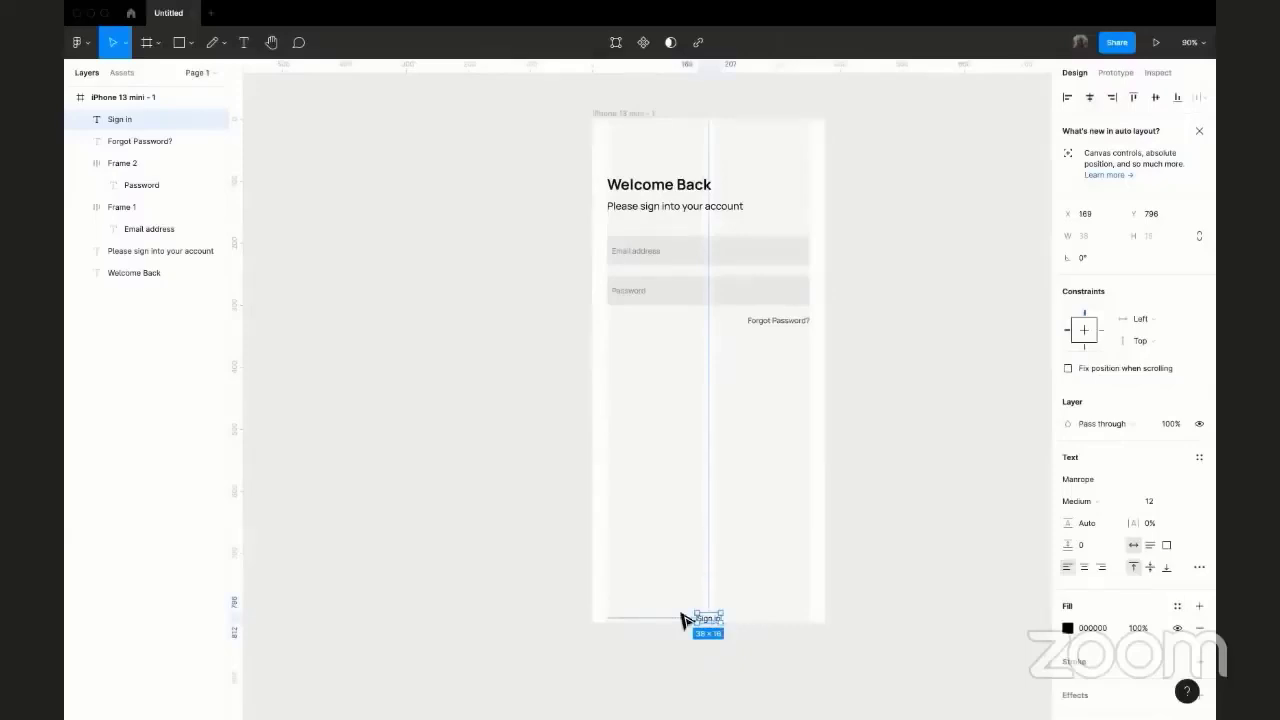
pyautogui.moveTo(700, 620); pyautogui.dragTo(712, 362)
pyautogui.scroll(5, 722, 385)
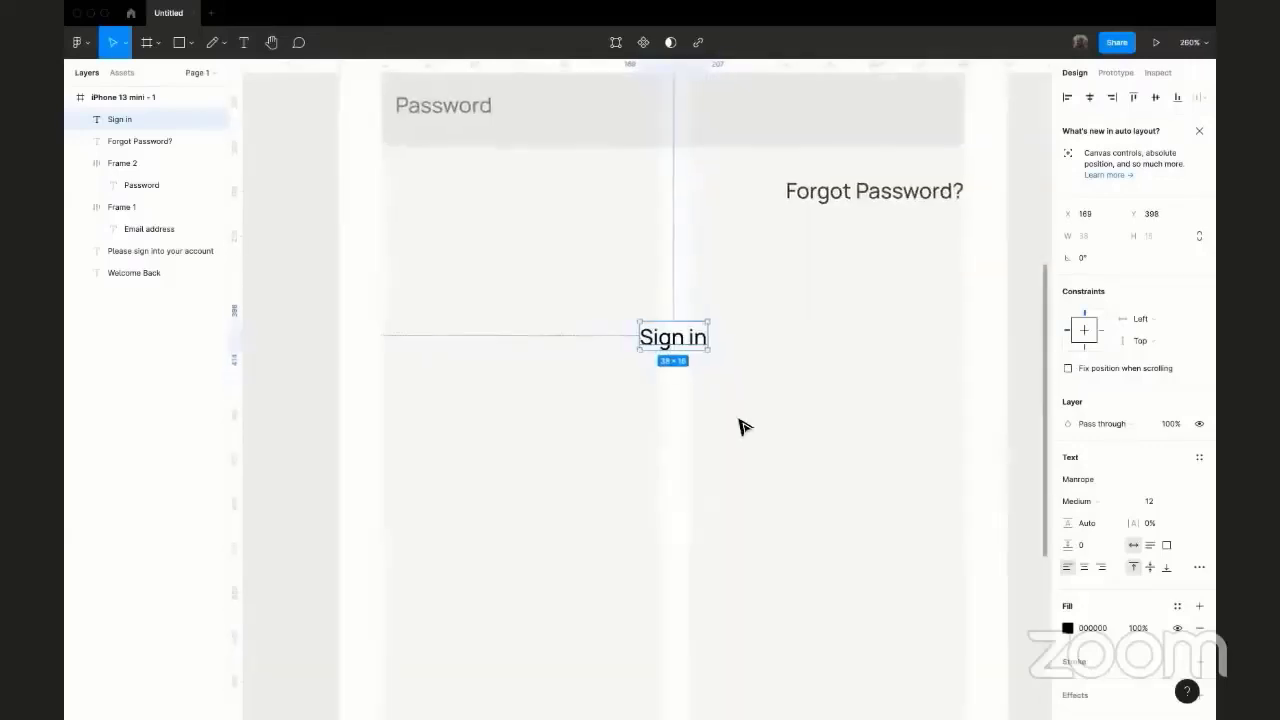
pyautogui.scroll(-1, 634, 482)
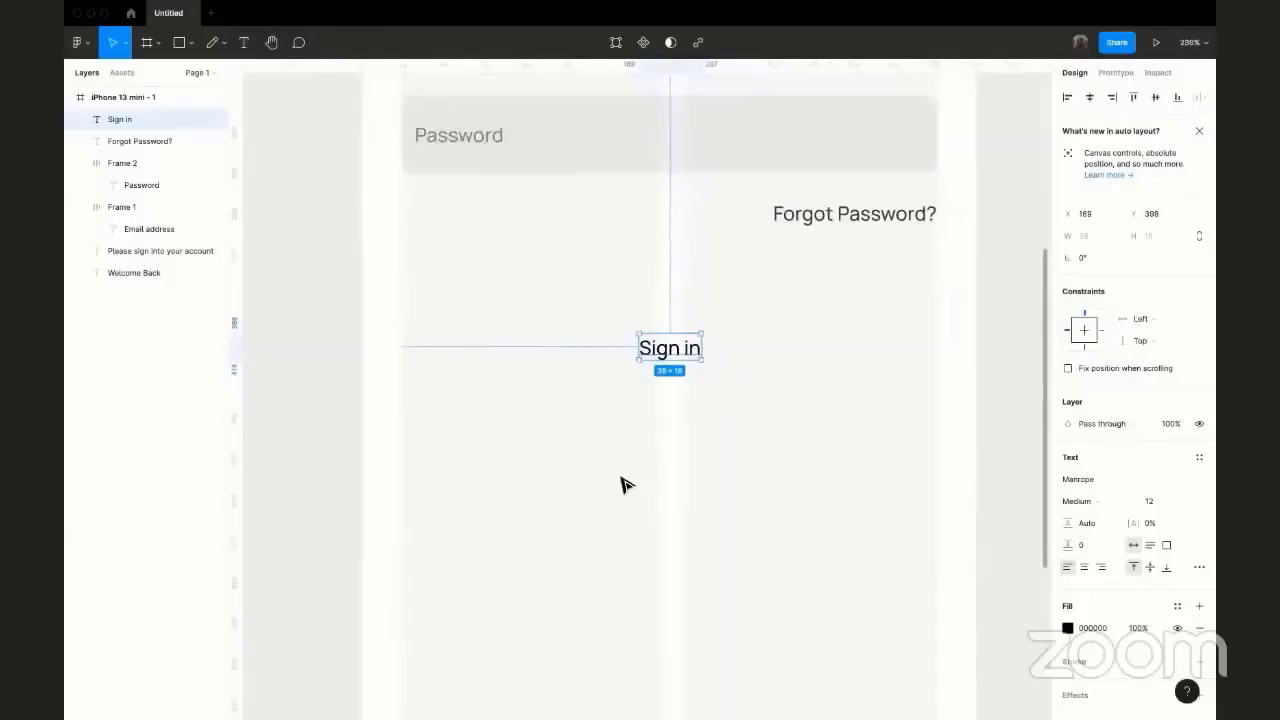
pyautogui.scroll(3, 570, 428)
pyautogui.scroll(-1, 570, 428)
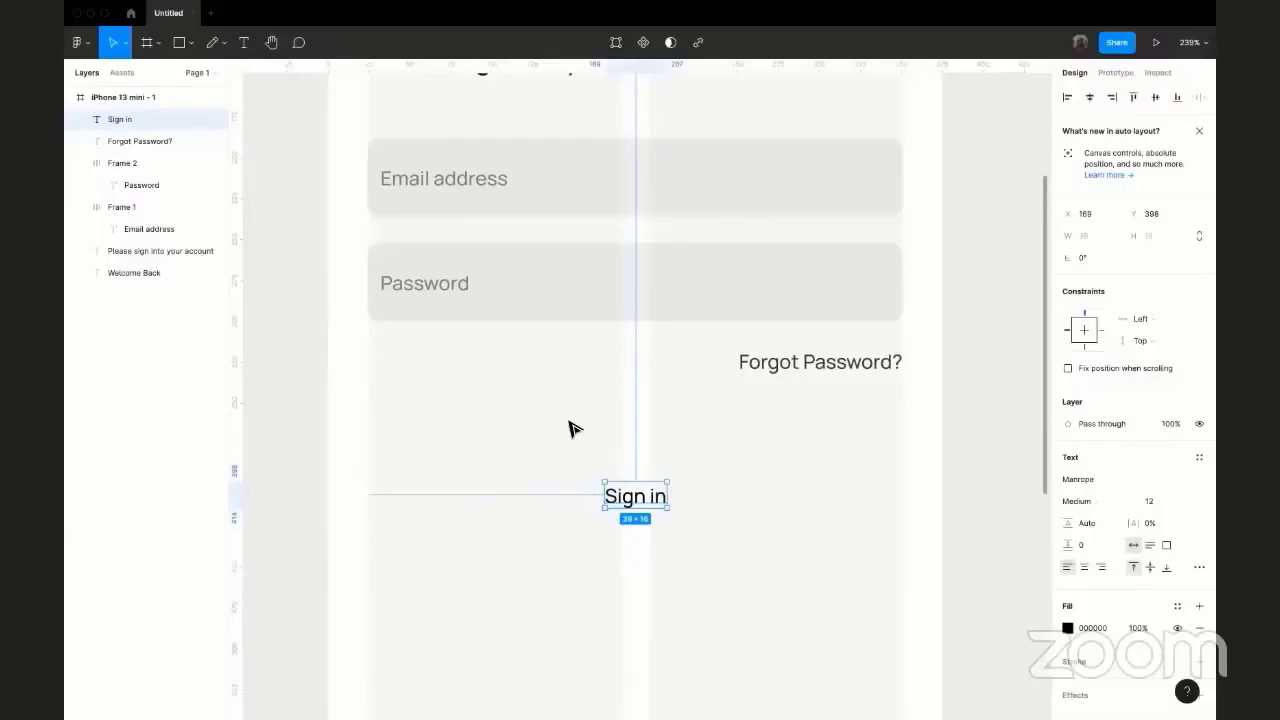
# Wrap the Sign in text in an auto layout frame, then try a horizontal padding of 74 and undo it.
pyautogui.hotkey('shift', 'a')
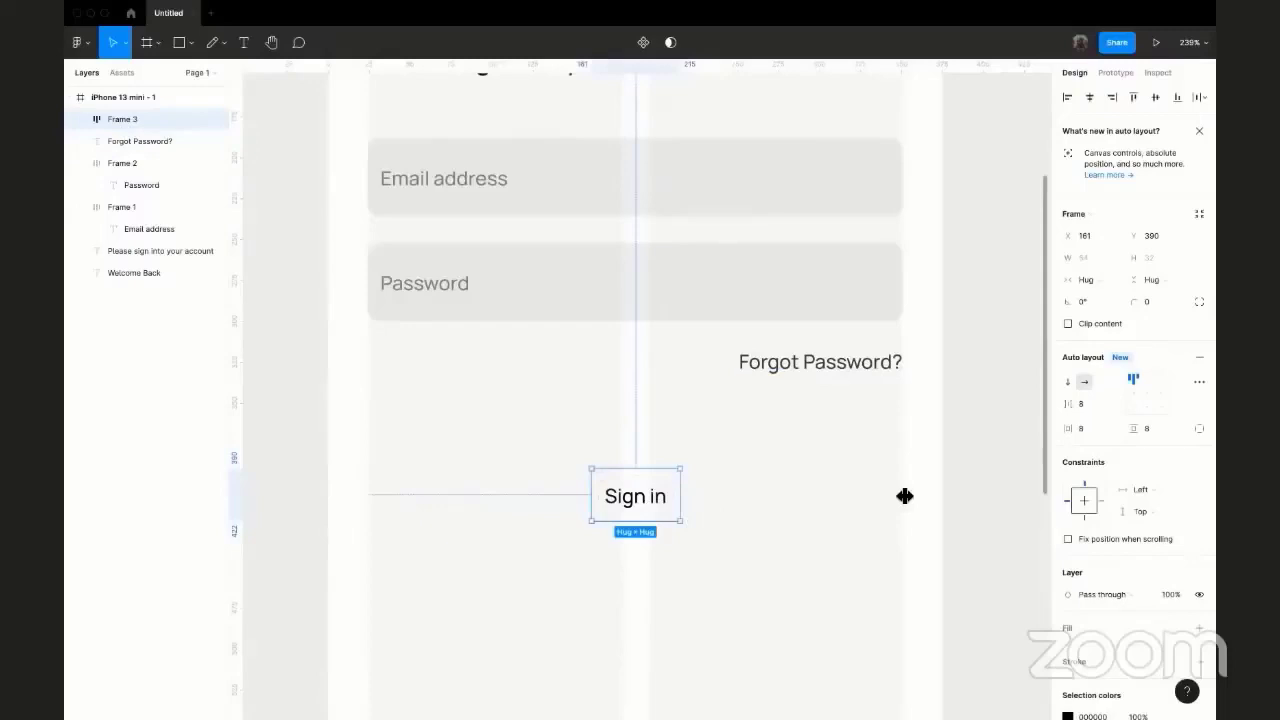
pyautogui.moveTo(906, 506); pyautogui.dragTo(1002, 458)
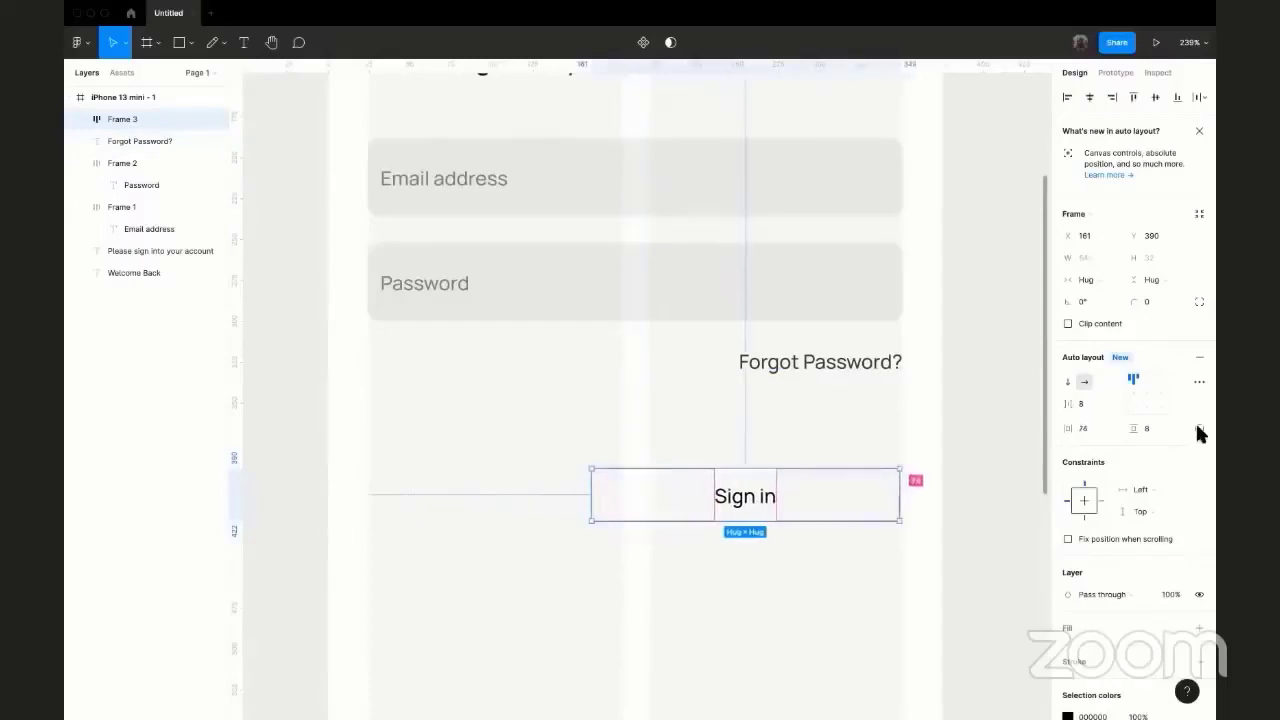
pyautogui.hotkey('ctrl', 'z')
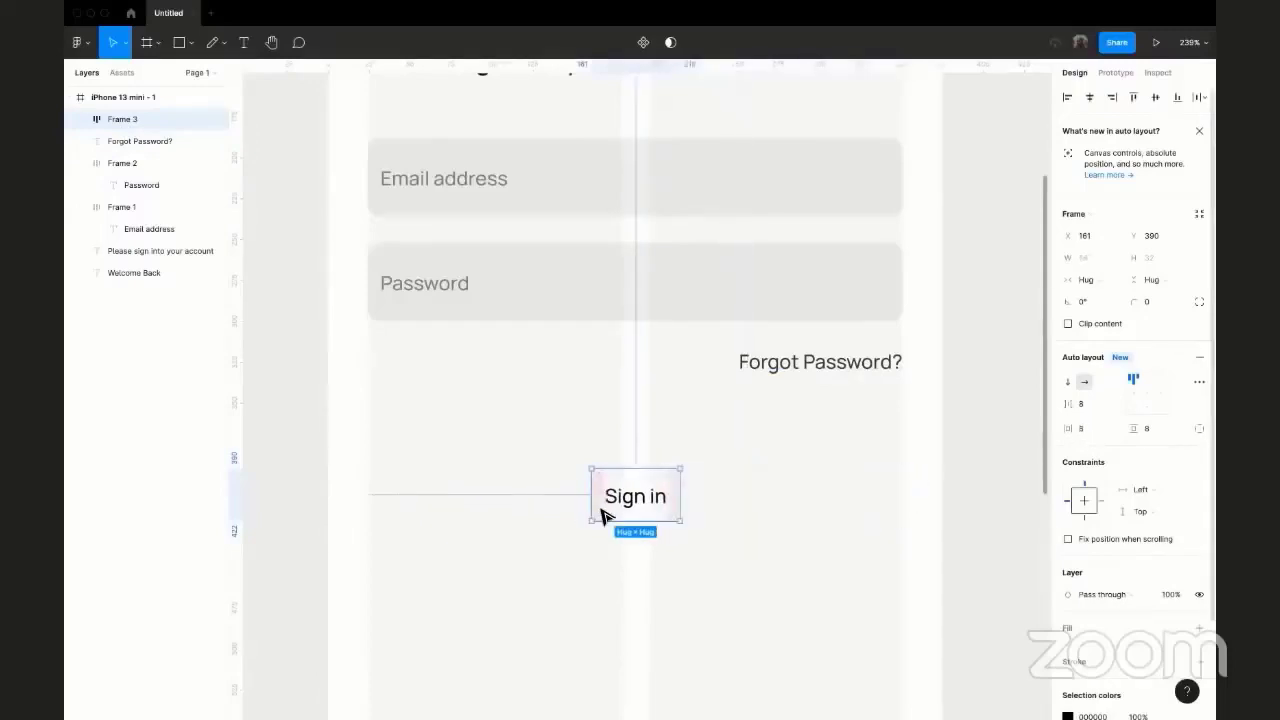
# Set the left padding of the Sign in frame to 156.
pyautogui.scroll(3, 558, 416)
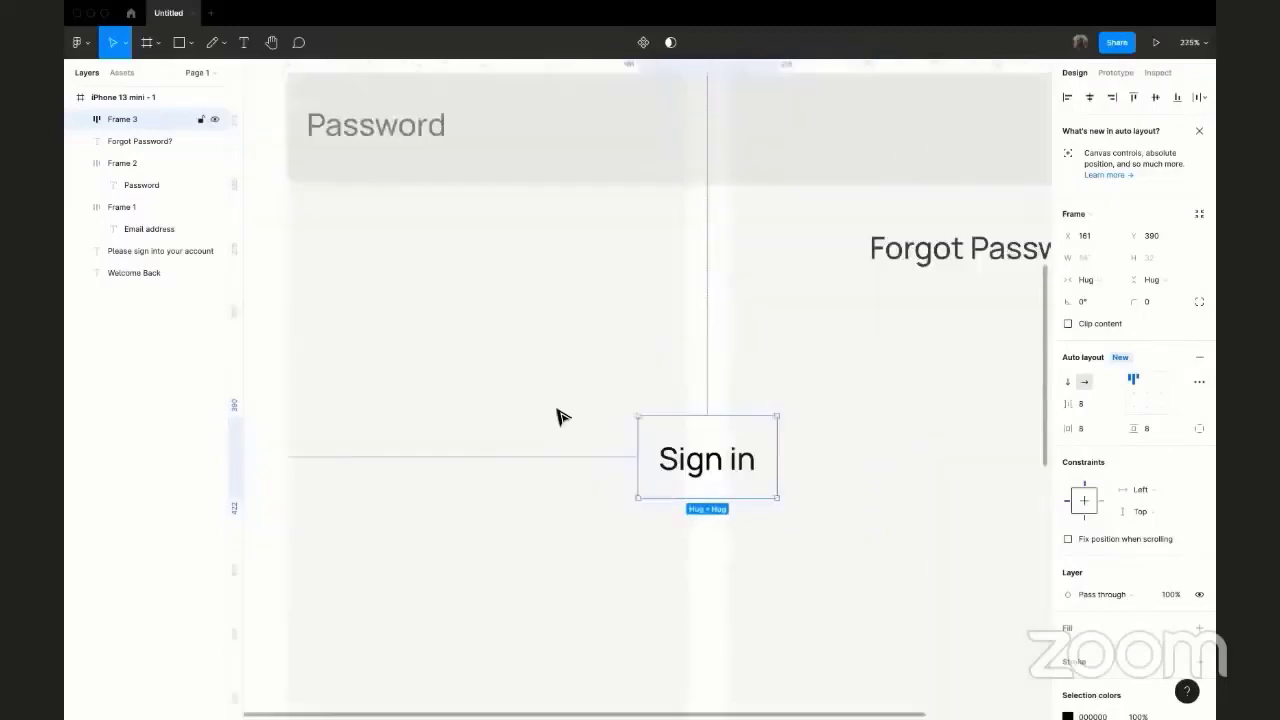
pyautogui.scroll(5, 558, 416)
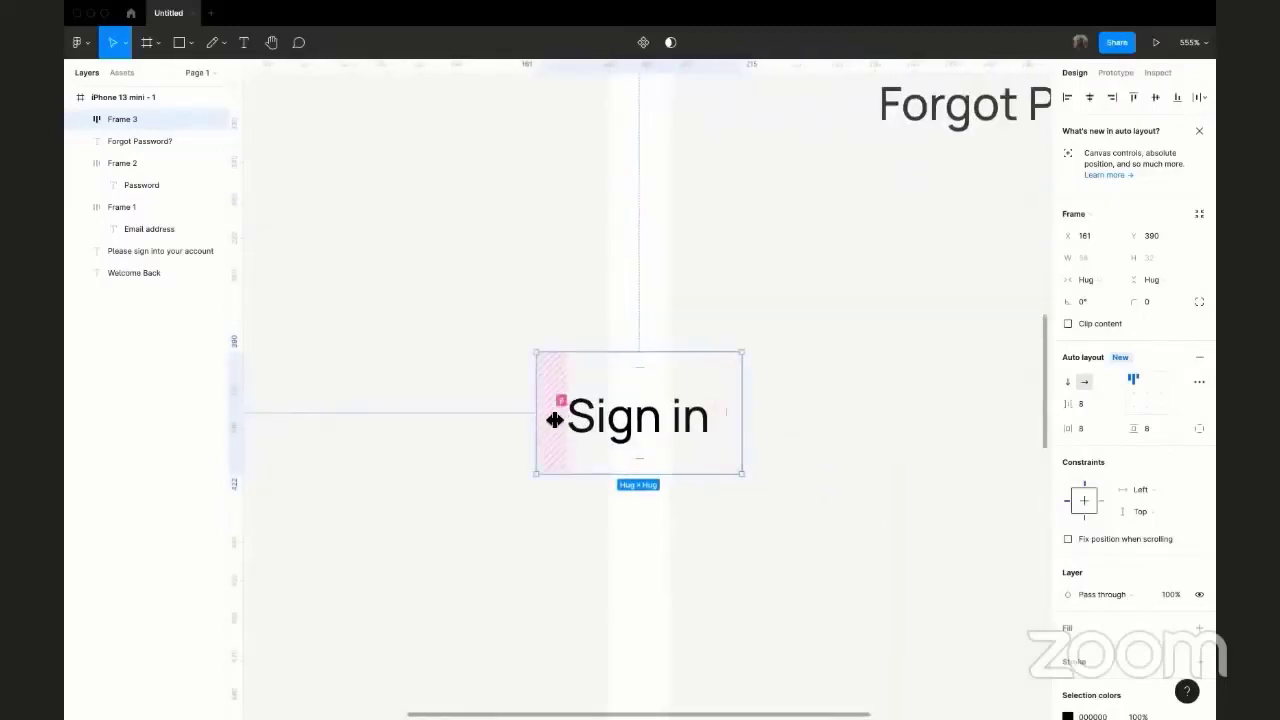
pyautogui.scroll(2, 546, 383)
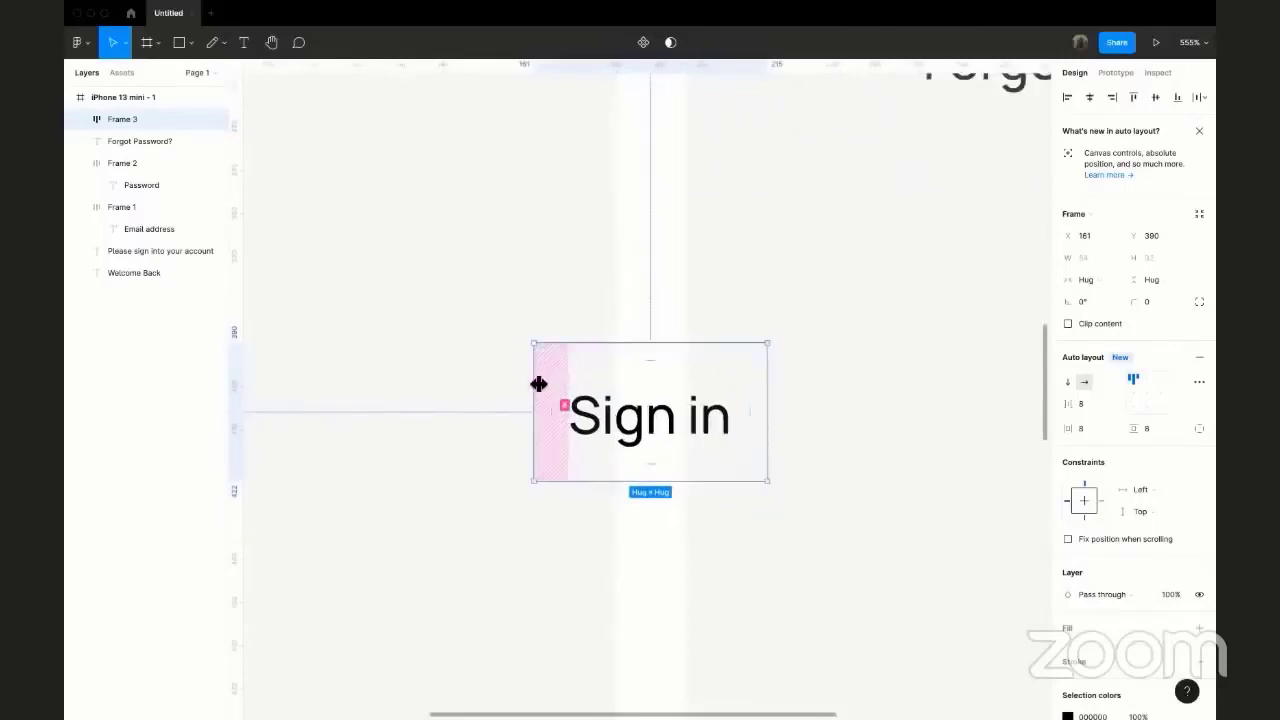
pyautogui.scroll(5, 539, 384)
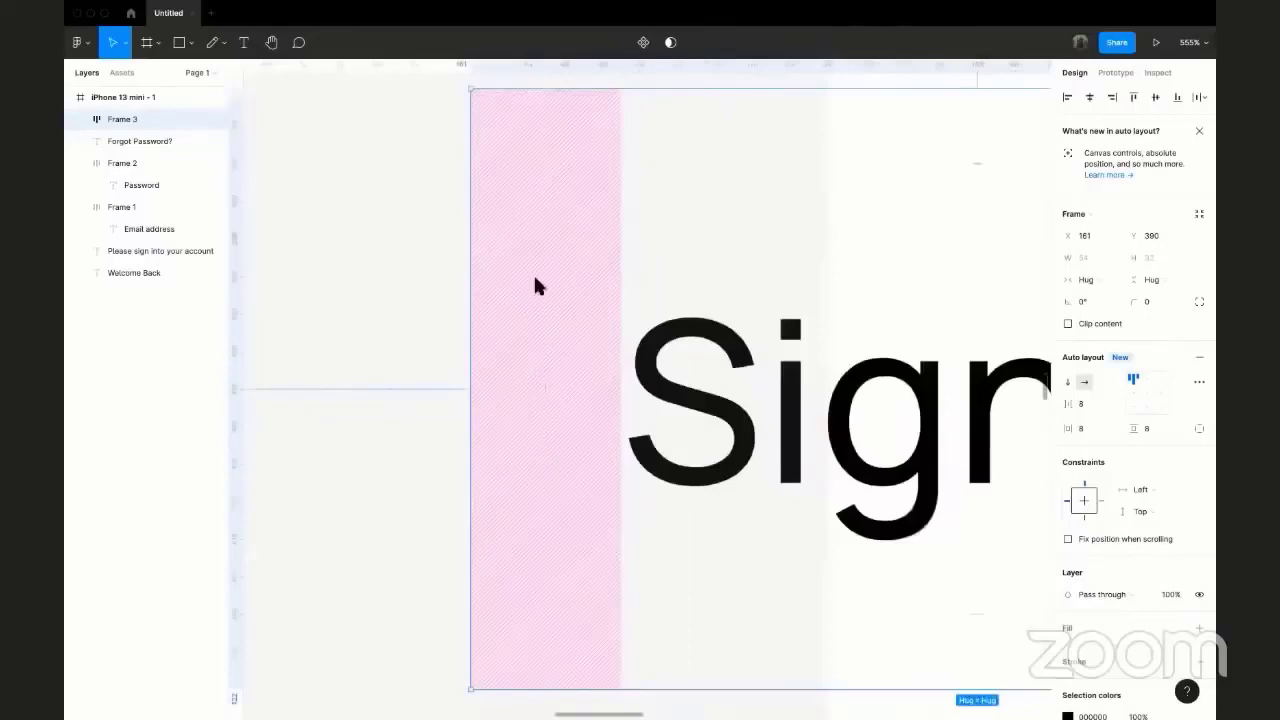
pyautogui.scroll(-5, 534, 287)
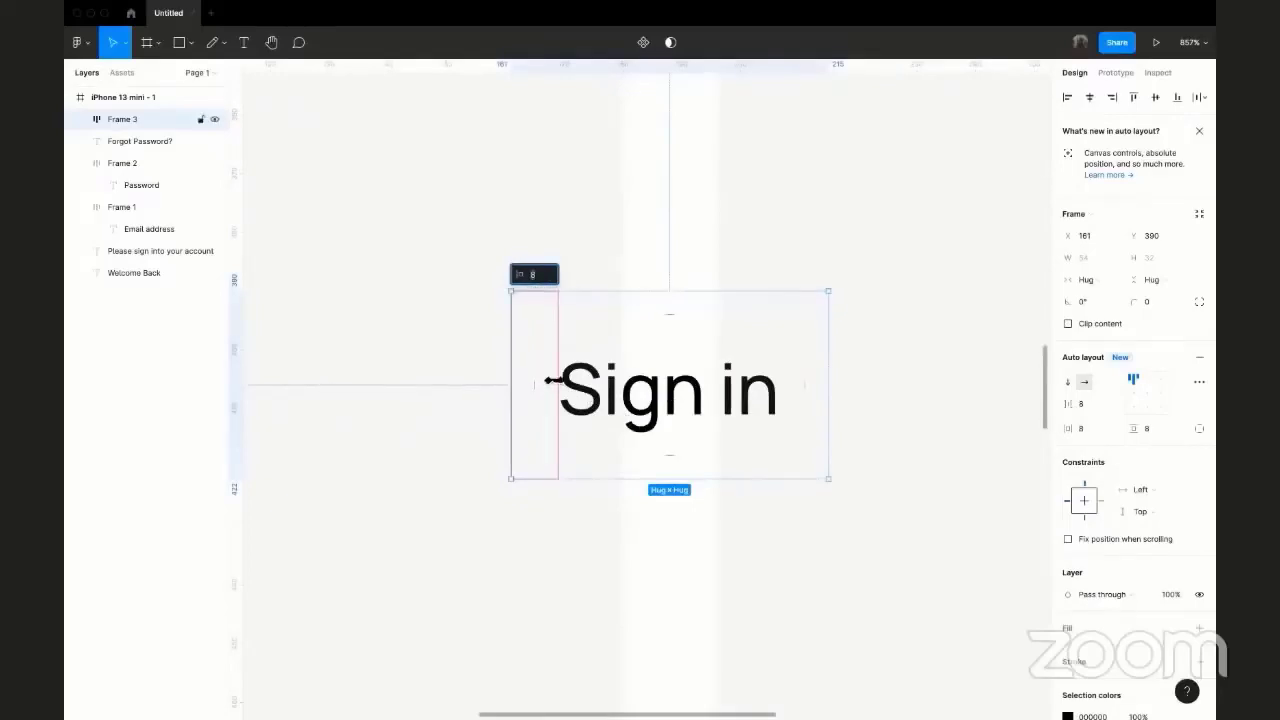
pyautogui.scroll(-5, 548, 381)
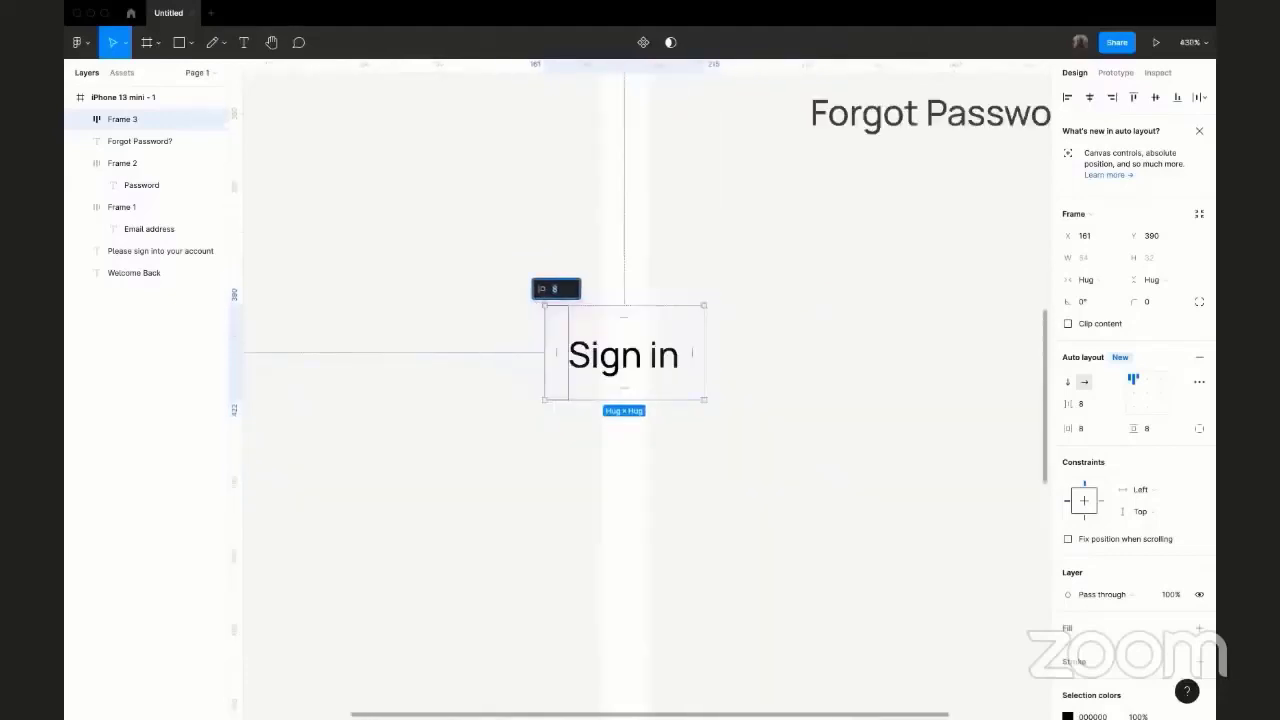
pyautogui.write('14')
pyautogui.press('BackSpace')
pyautogui.write('56')
pyautogui.press('Return')
pyautogui.scroll(-5, 735, 381)
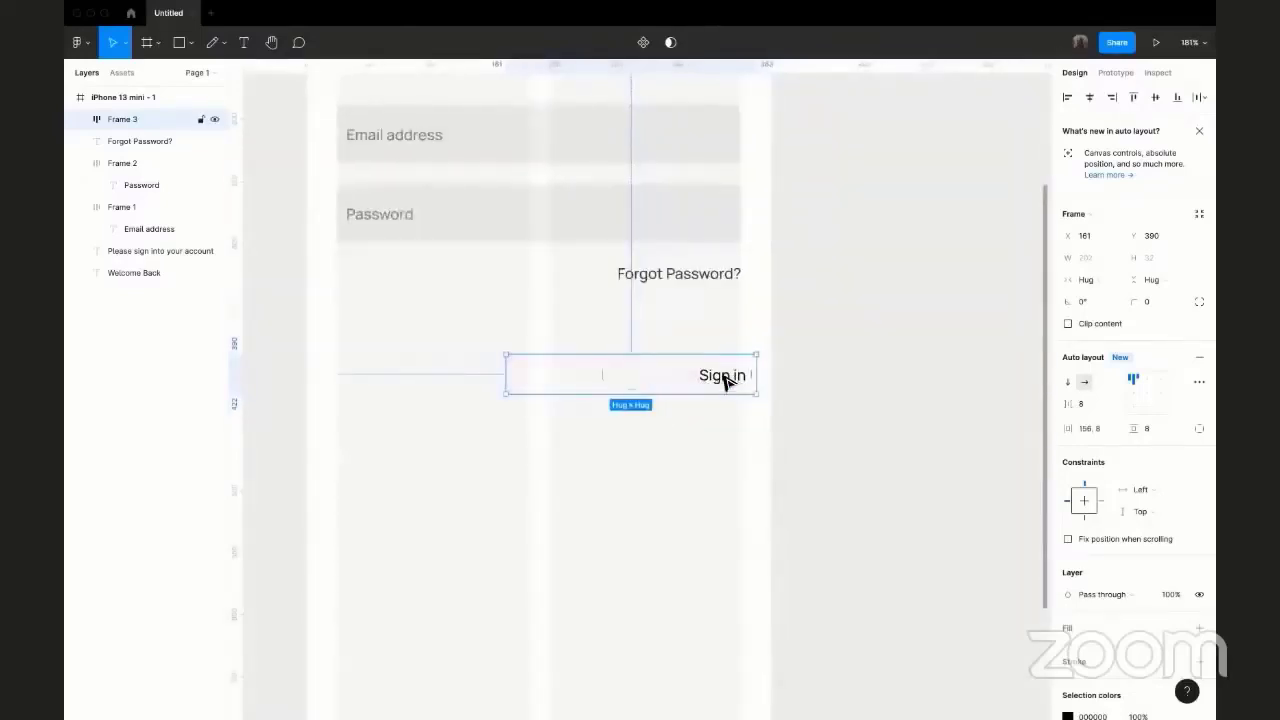
# Set the Sign in frame's right padding to 156 and move the frame to X 13, Y 386.
pyautogui.click(755, 377)
pyautogui.write('156')
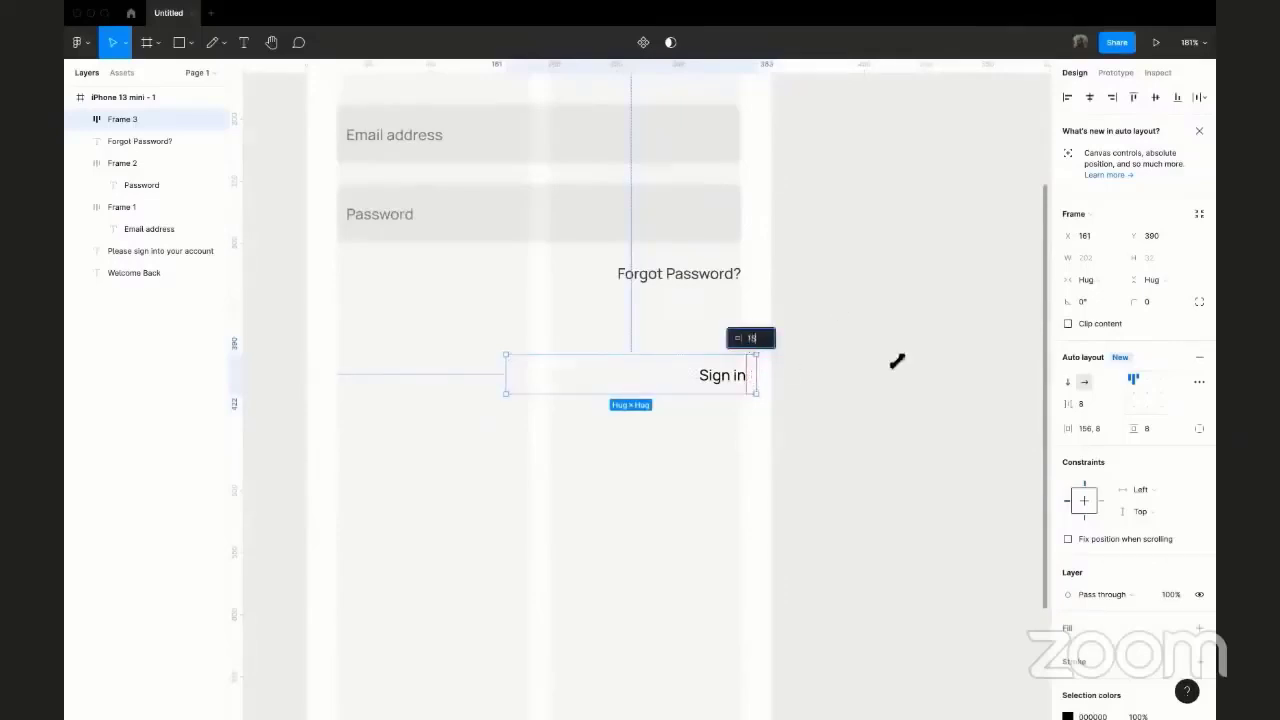
pyautogui.press('Return')
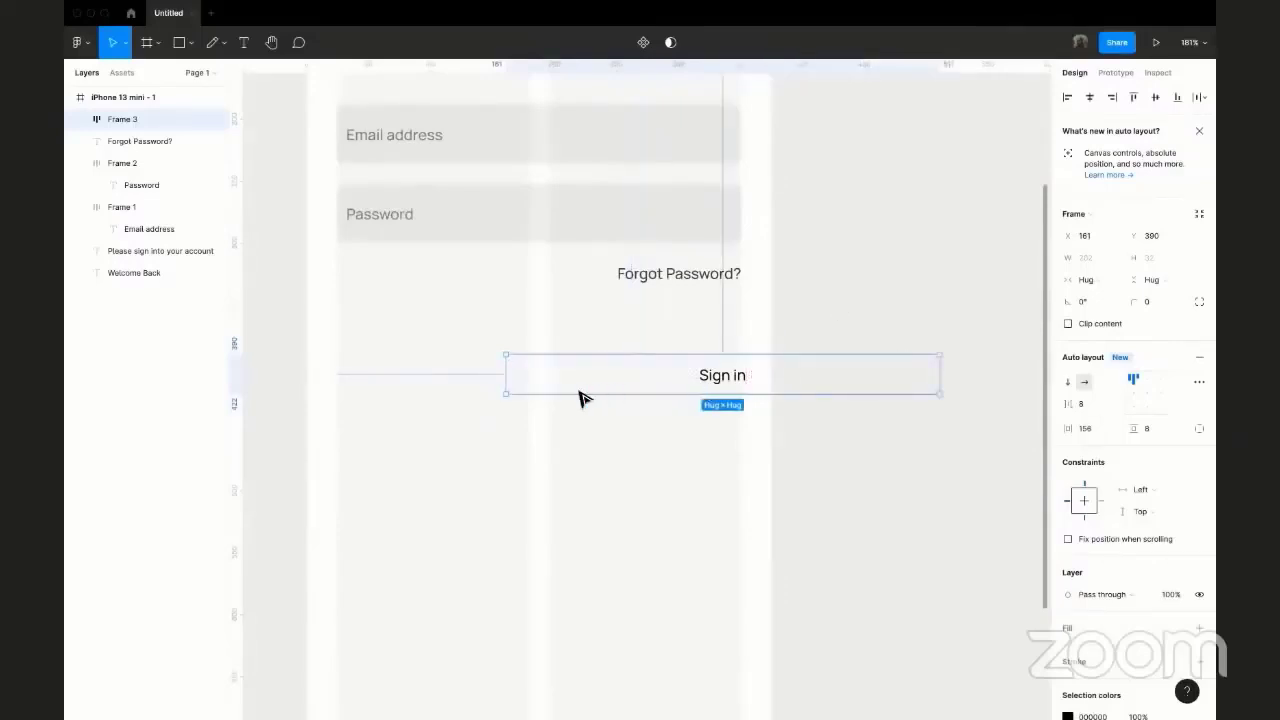
pyautogui.hscroll(2, 555, 394)
pyautogui.moveTo(816, 381); pyautogui.dragTo(634, 375)
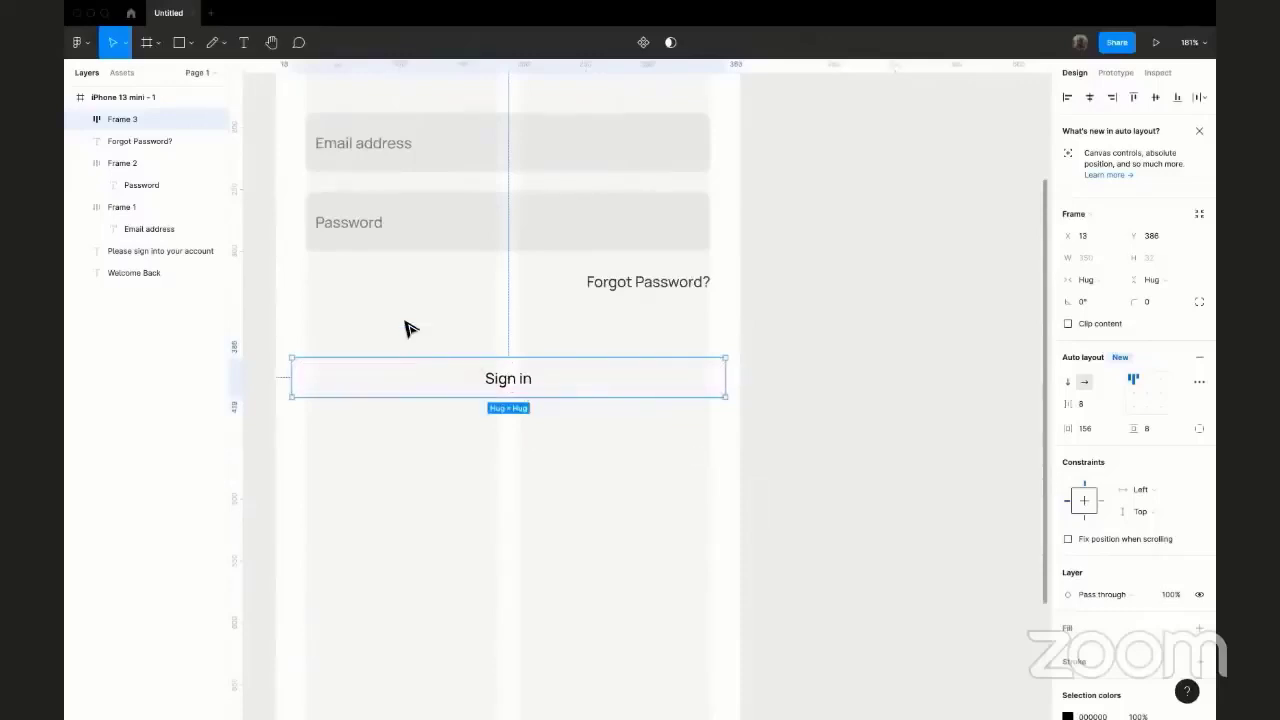
# Reduce the right padding of the Sign in frame to 132.
pyautogui.scroll(-3, 320, 326)
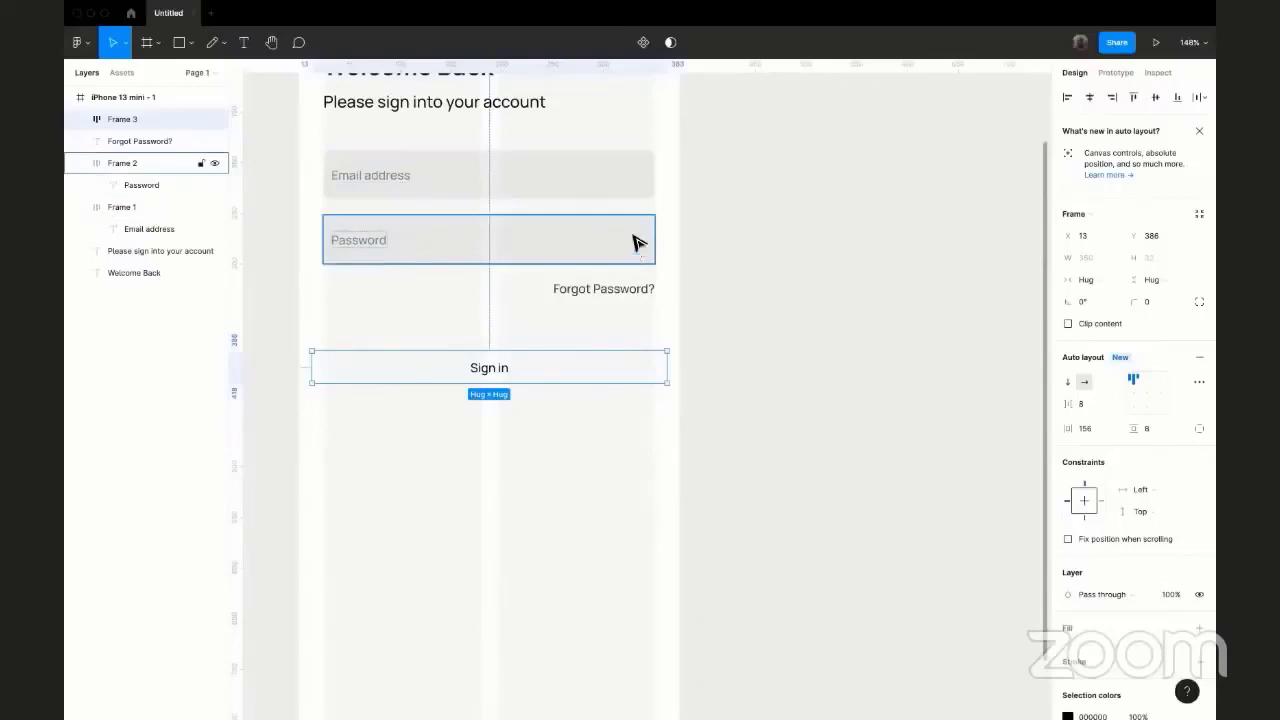
pyautogui.scroll(2, 637, 255)
pyautogui.scroll(3, 705, 276)
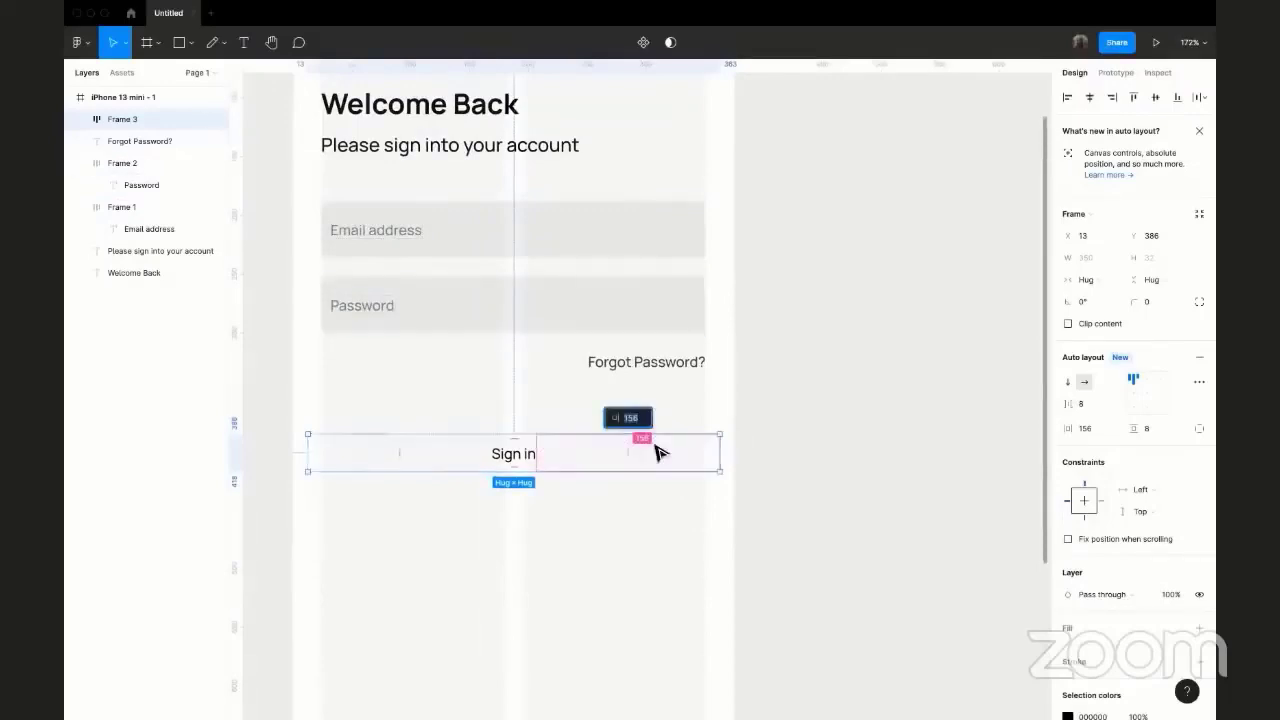
pyautogui.hotkey('shift', 'Down')
pyautogui.hotkey('shift', 'Down')
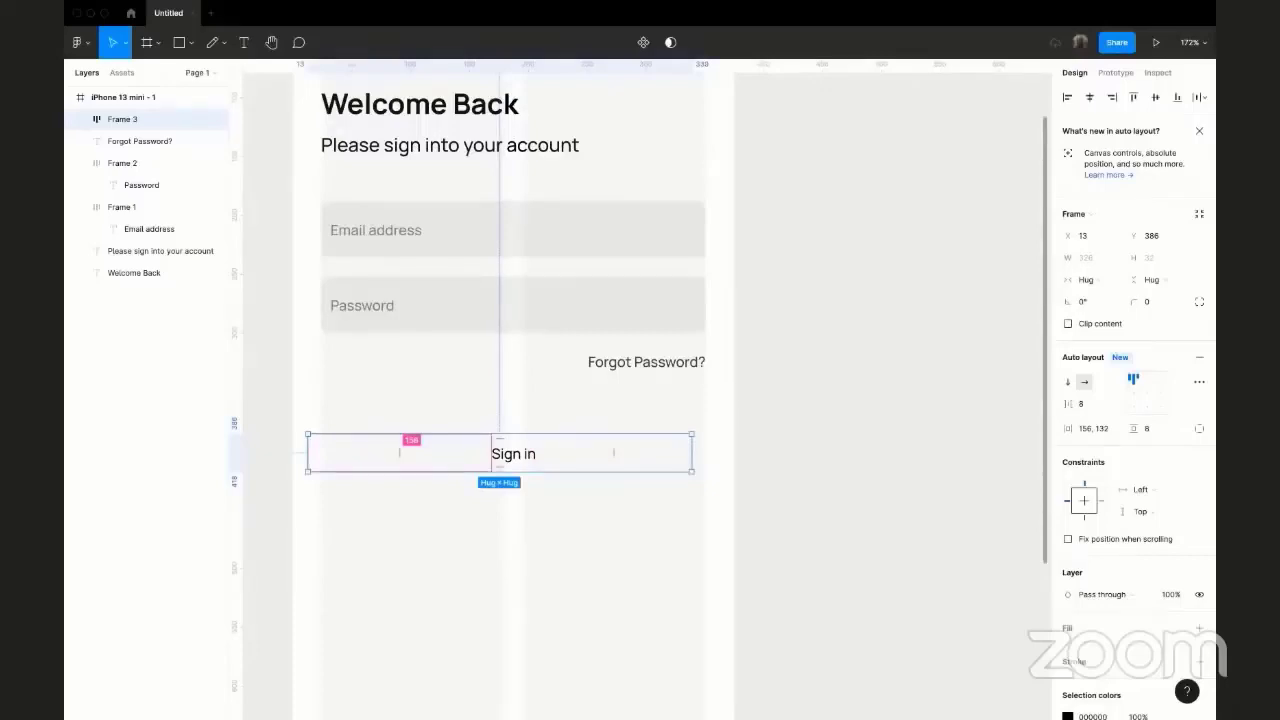
# Set the left padding of the Sign in frame to 132 to match the right side.
pyautogui.click(411, 440)
pyautogui.write('1')
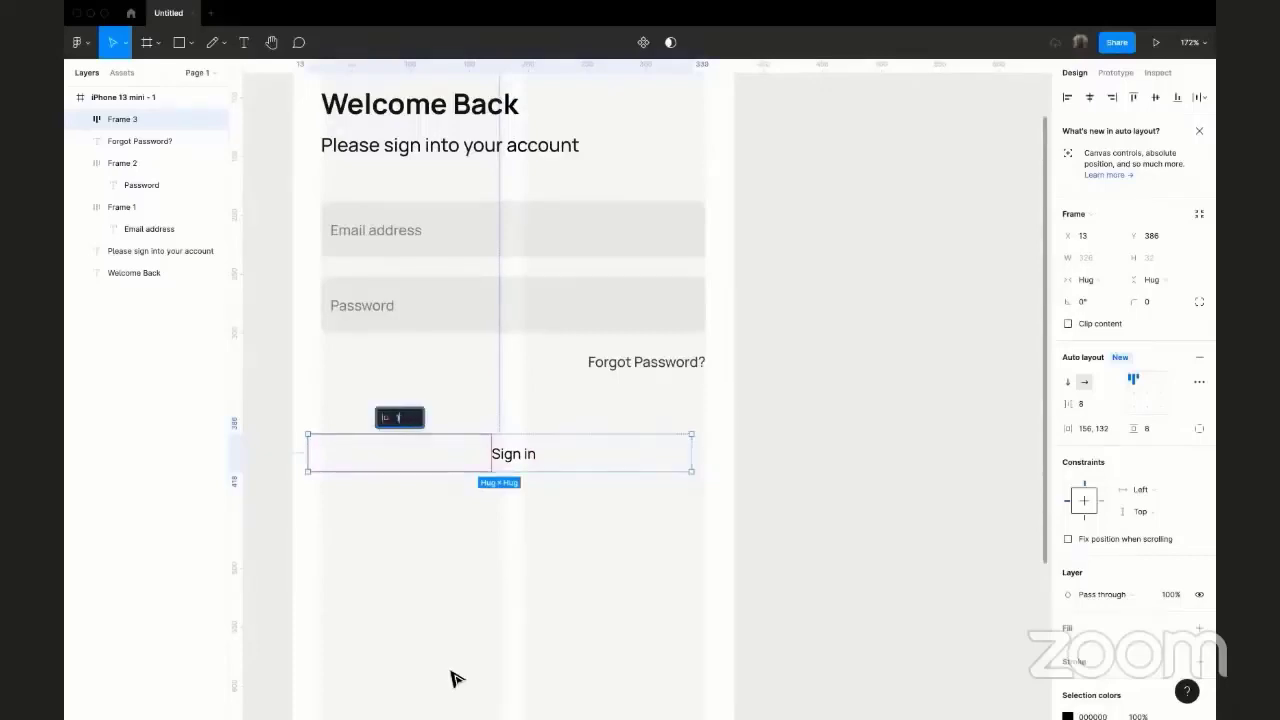
pyautogui.write('32')
pyautogui.press('Return')
pyautogui.scroll(1, 394, 583)
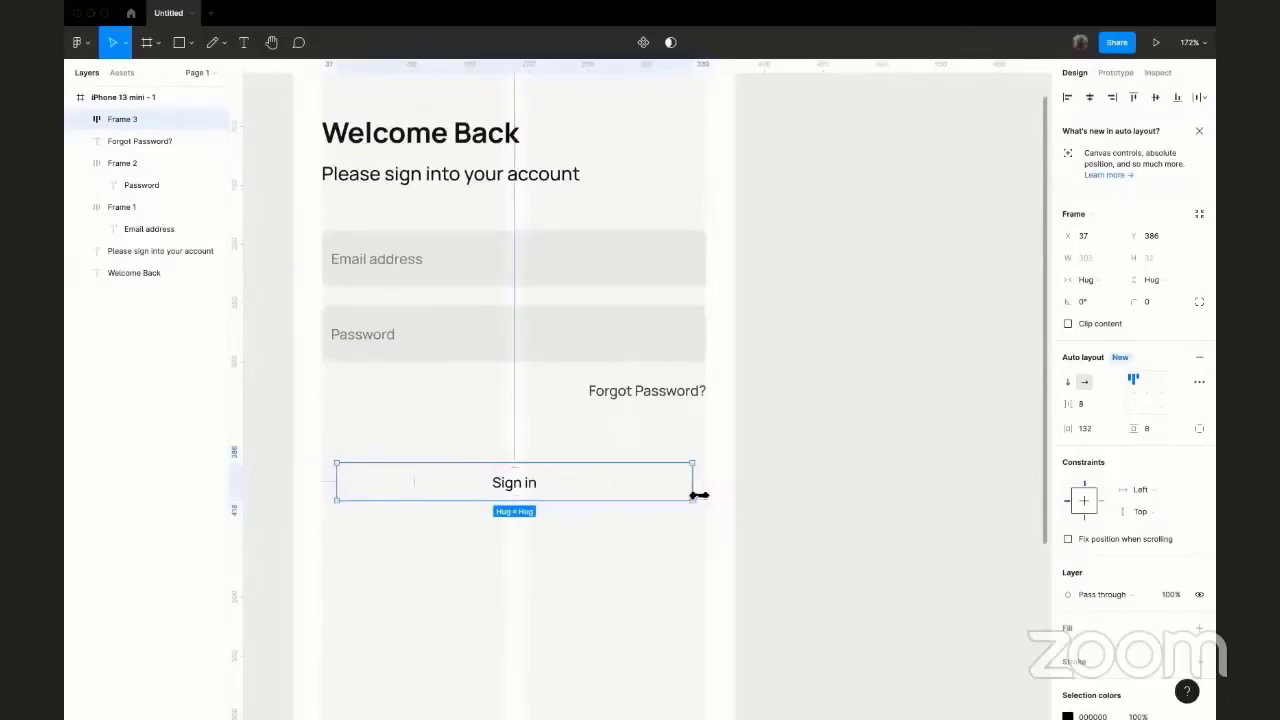
# Stretch the Sign in frame on both sides to match the input fields, at X 24 with a width of 327.
pyautogui.press('alt')
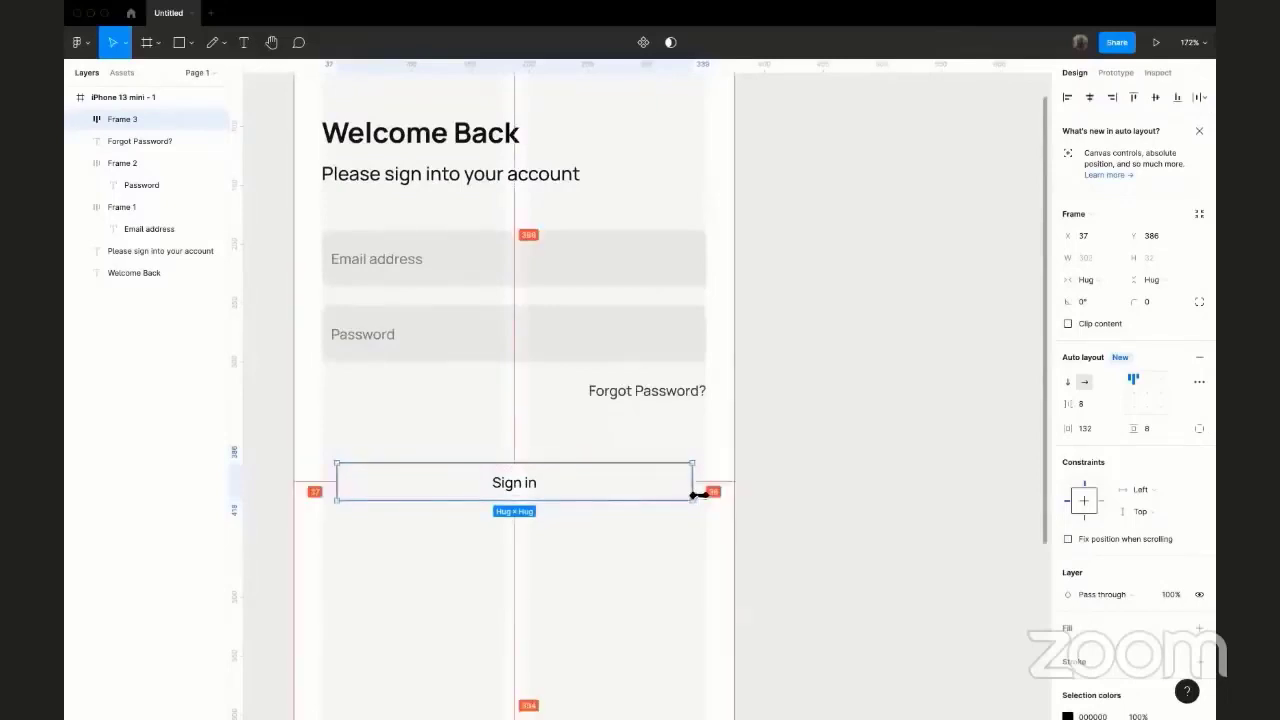
pyautogui.moveTo(705, 489); pyautogui.dragTo(707, 491)
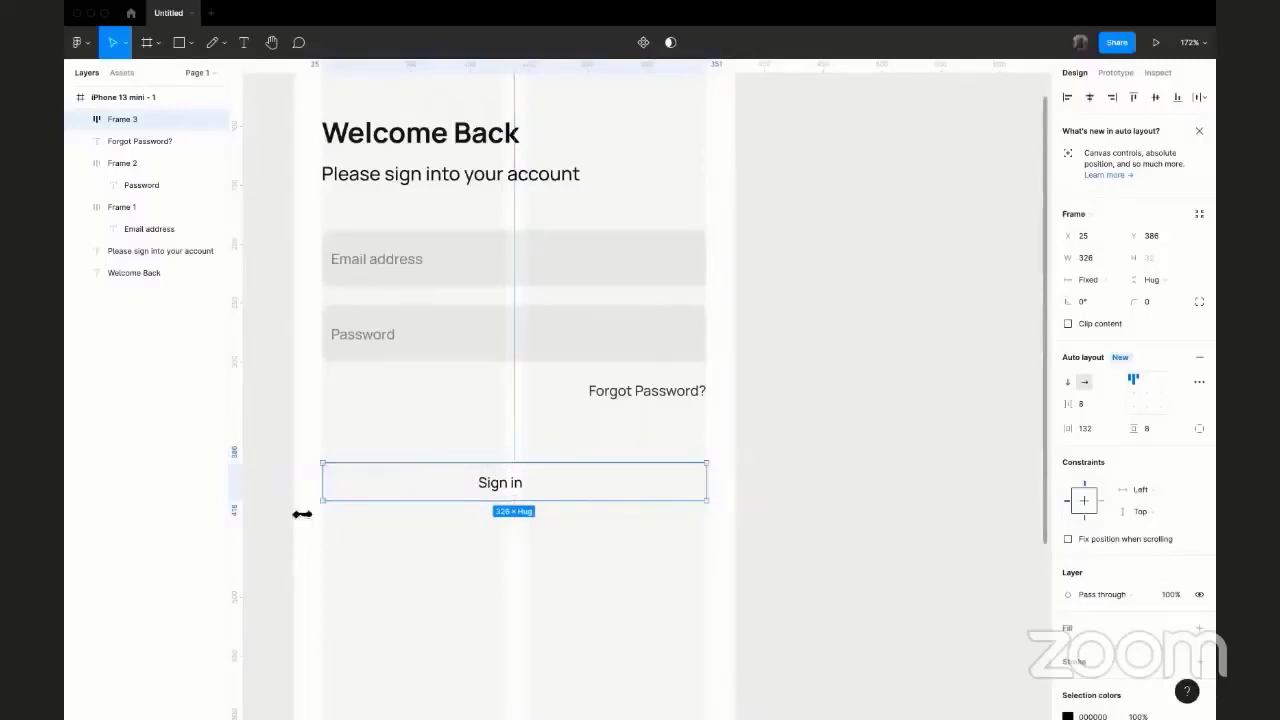
pyautogui.moveTo(321, 474); pyautogui.dragTo(319, 480)
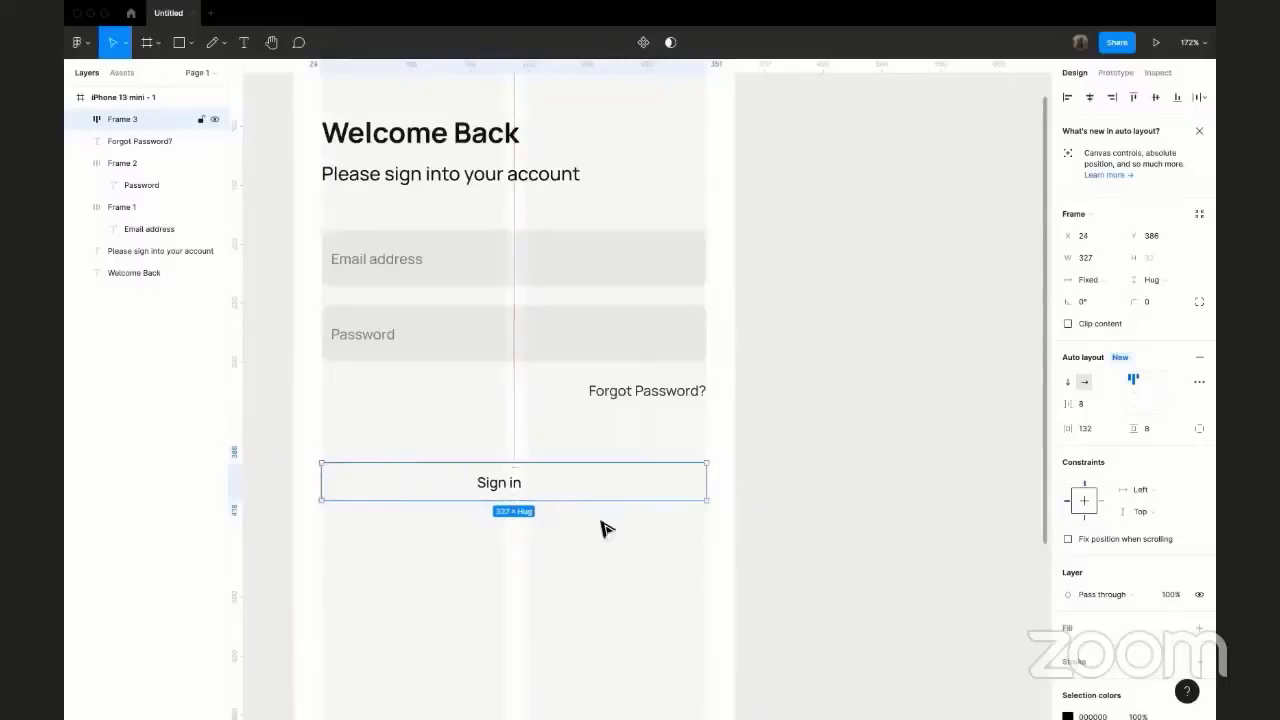
# Centre the Sign in text within its auto layout frame.
pyautogui.hotkey('alt', 'h')
pyautogui.click(845, 450)
pyautogui.click(466, 489)
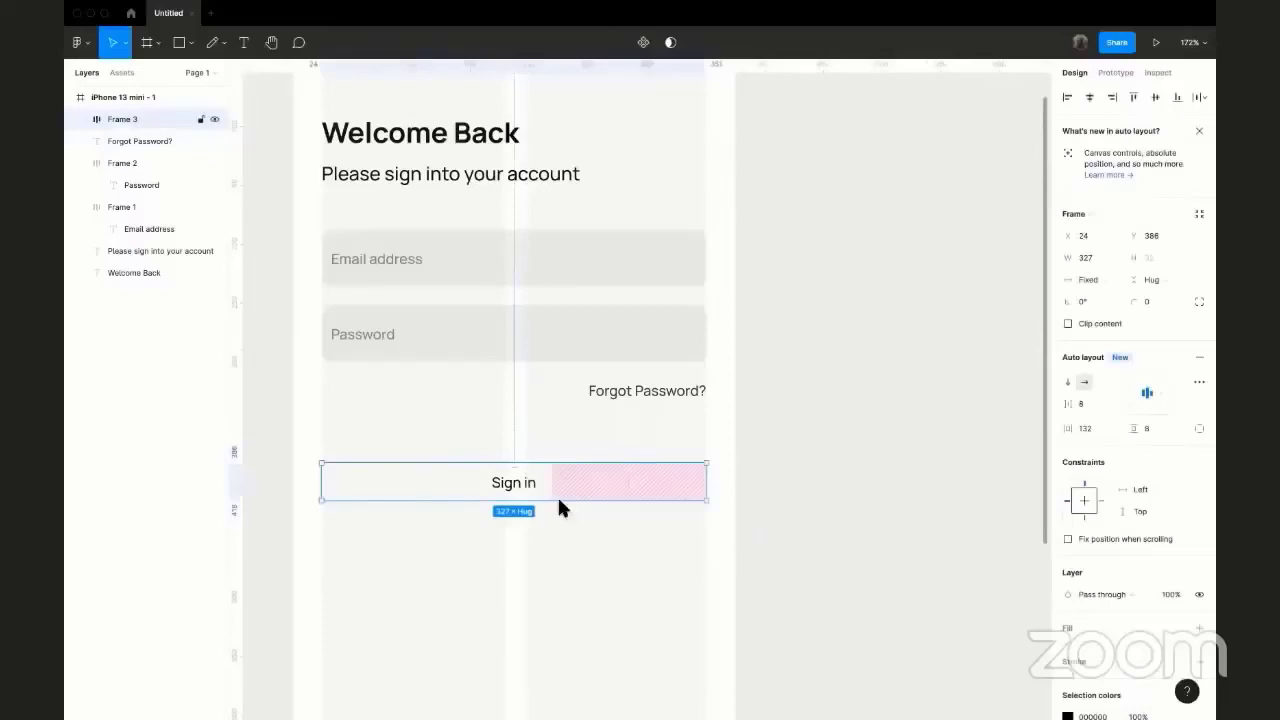
# Add a solid fill to the Sign in frame and change its colour to blue 2A3CD8.
pyautogui.scroll(-3, 1169, 597)
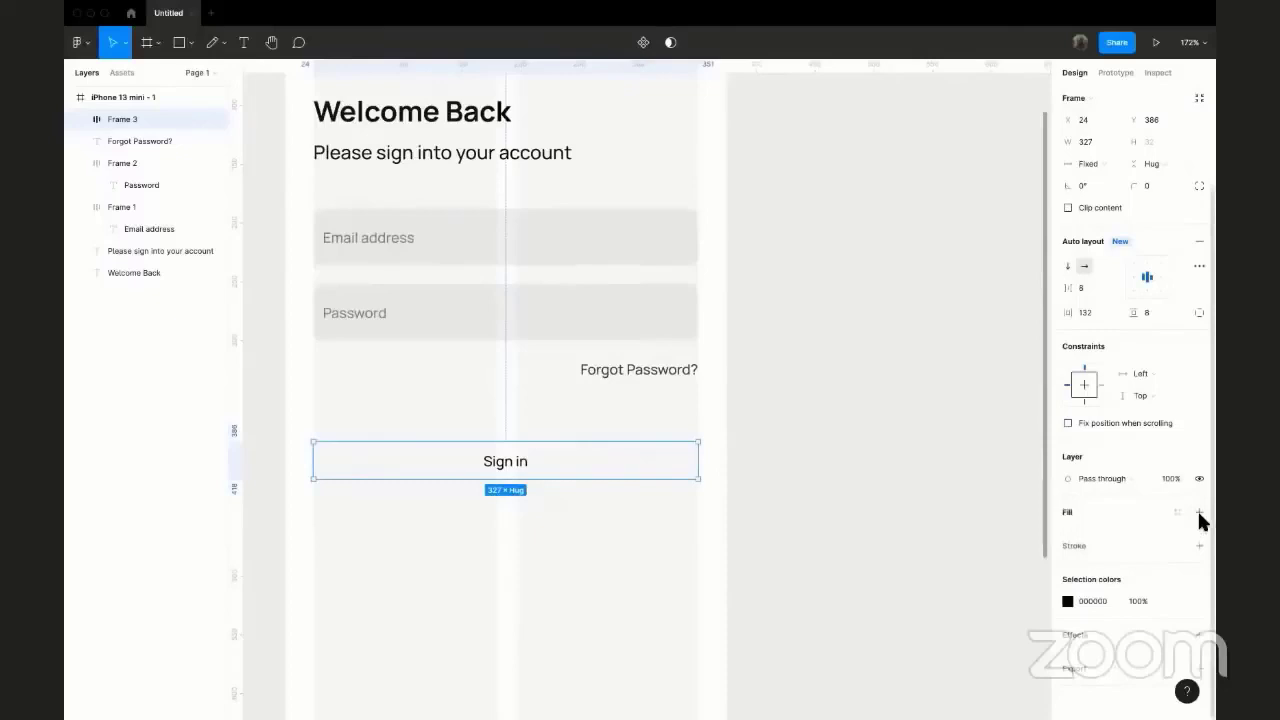
pyautogui.click(1097, 514)
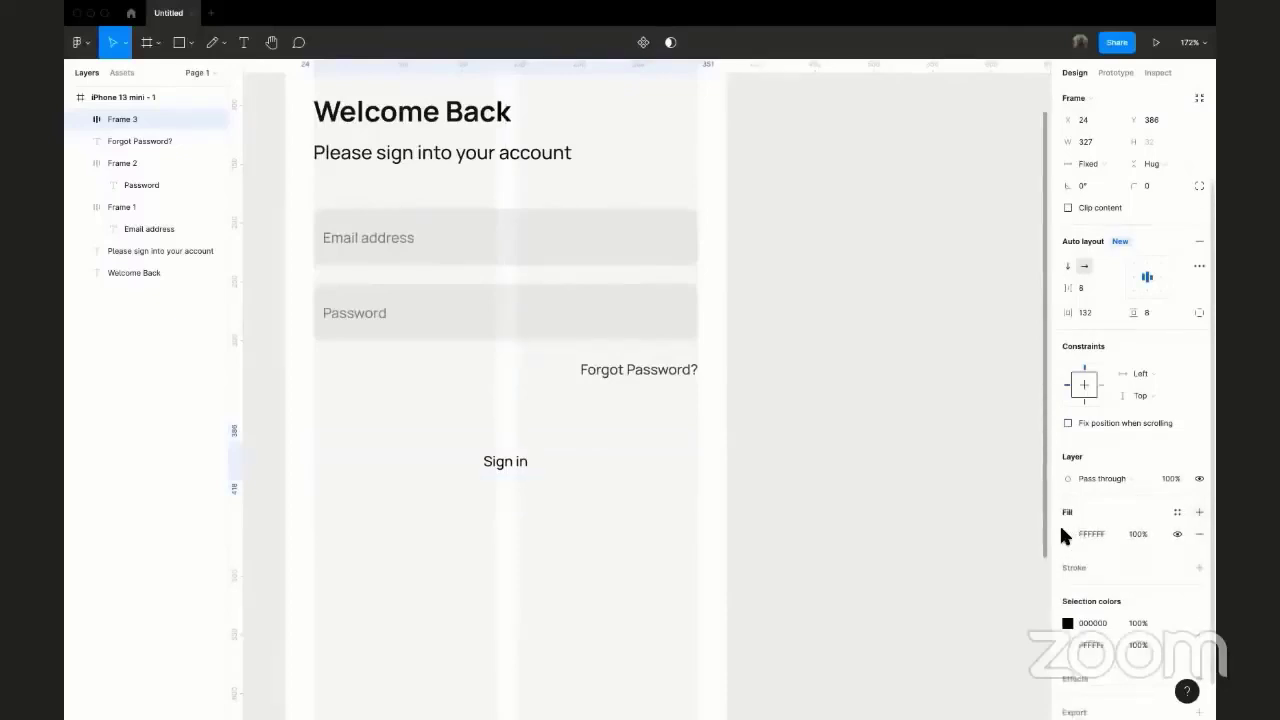
pyautogui.click(1064, 532)
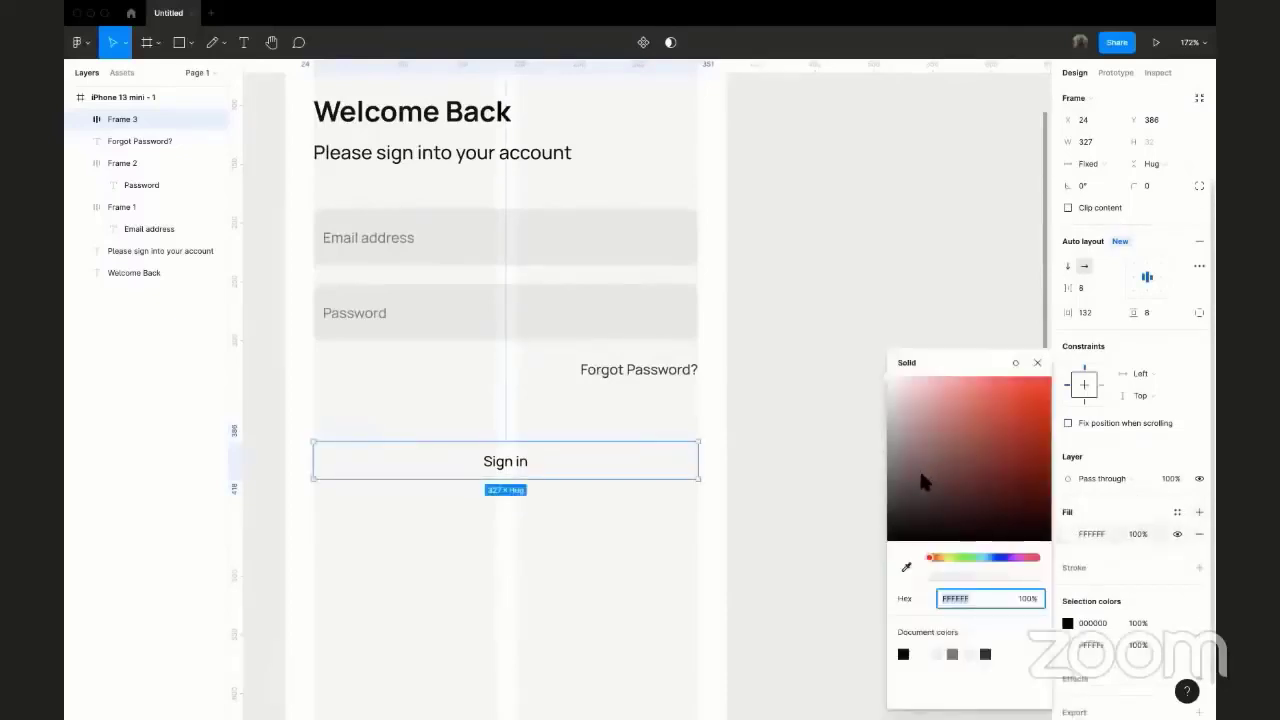
pyautogui.moveTo(921, 476); pyautogui.dragTo(872, 522)
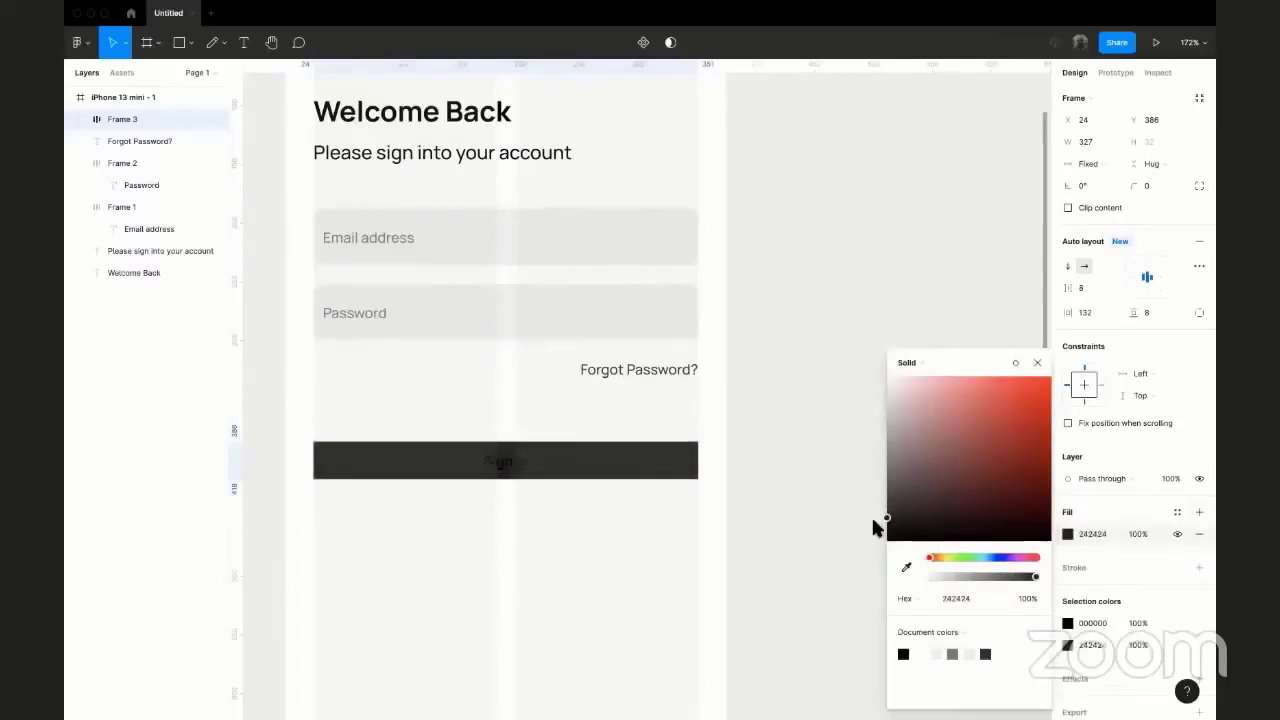
pyautogui.click(998, 557)
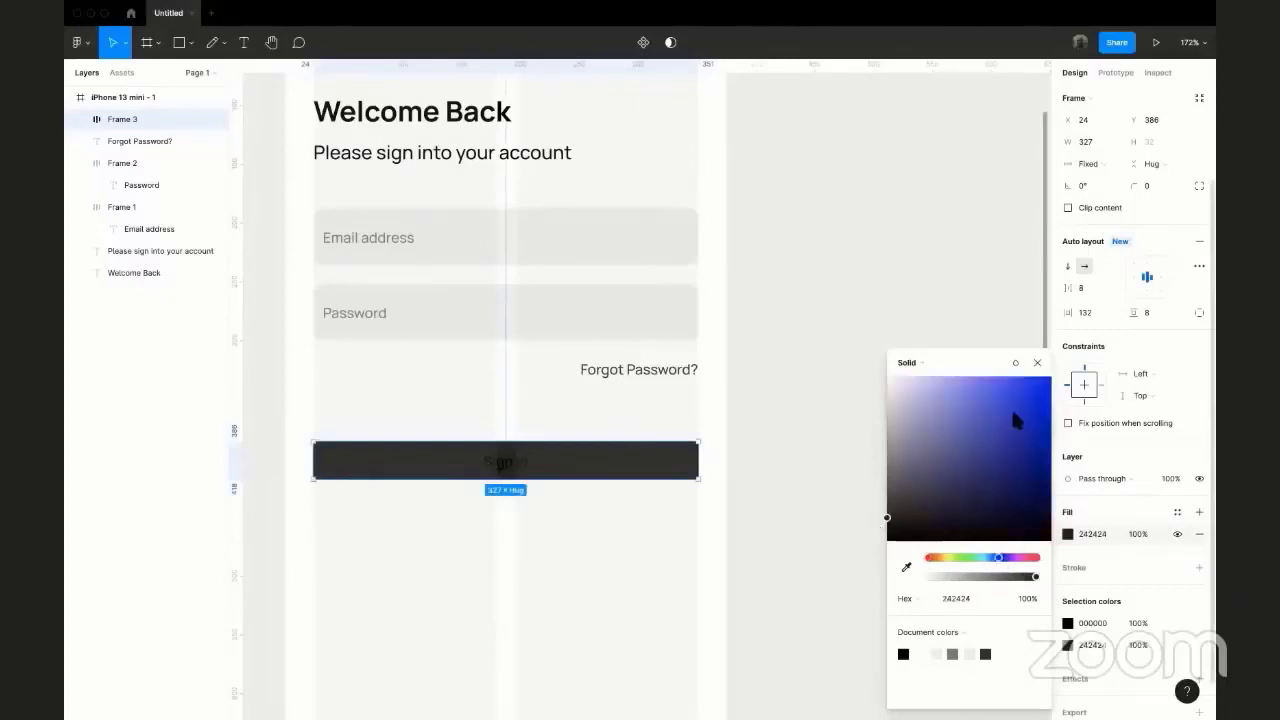
pyautogui.click(1018, 402)
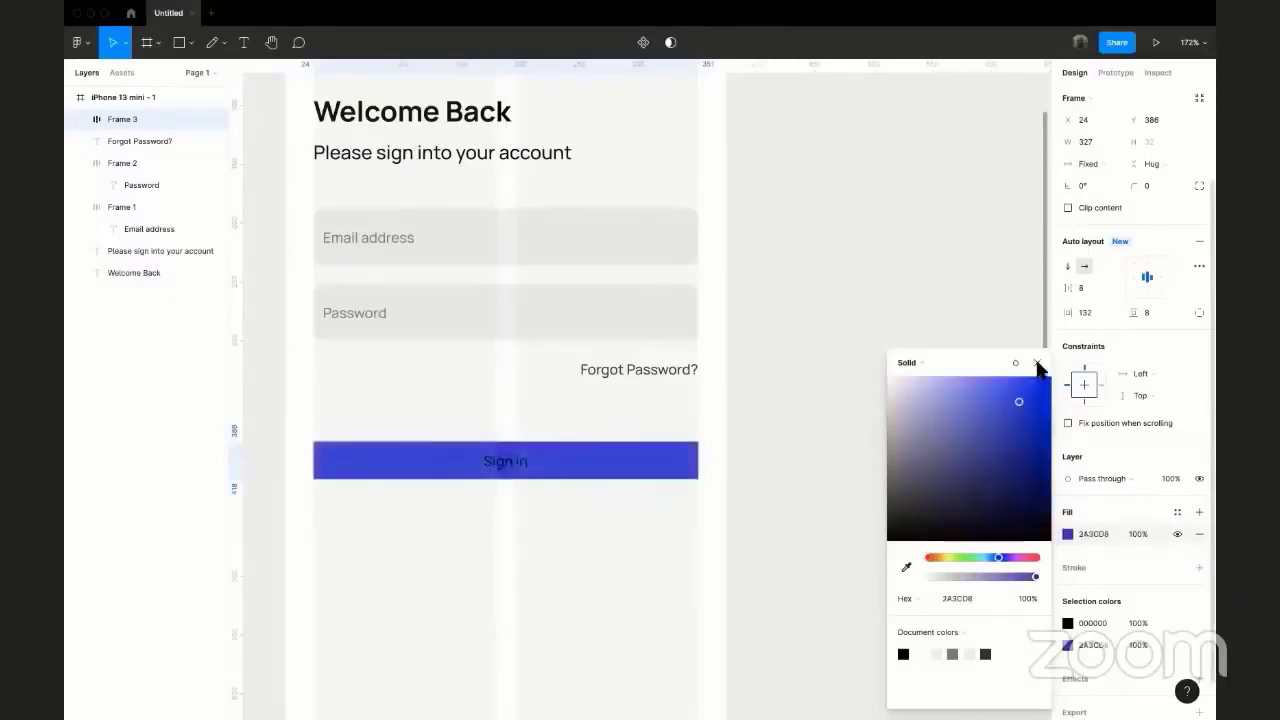
pyautogui.click(1038, 365)
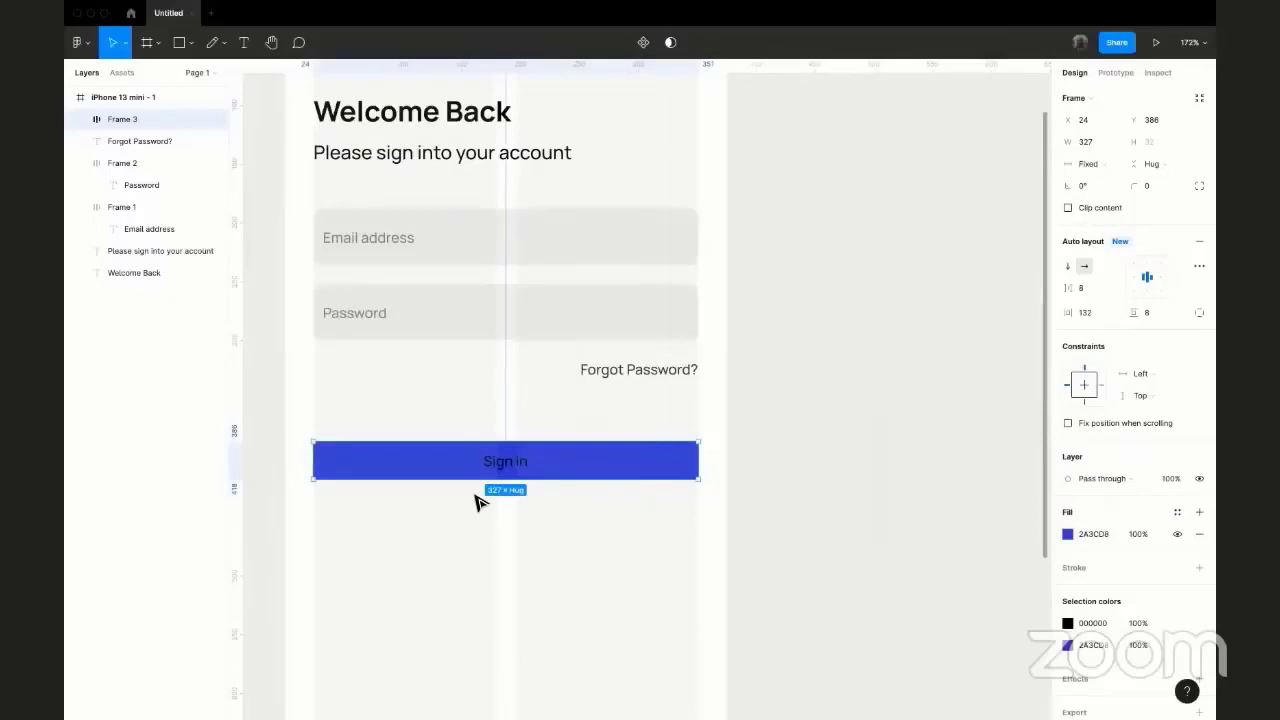
pyautogui.scroll(4, 514, 423)
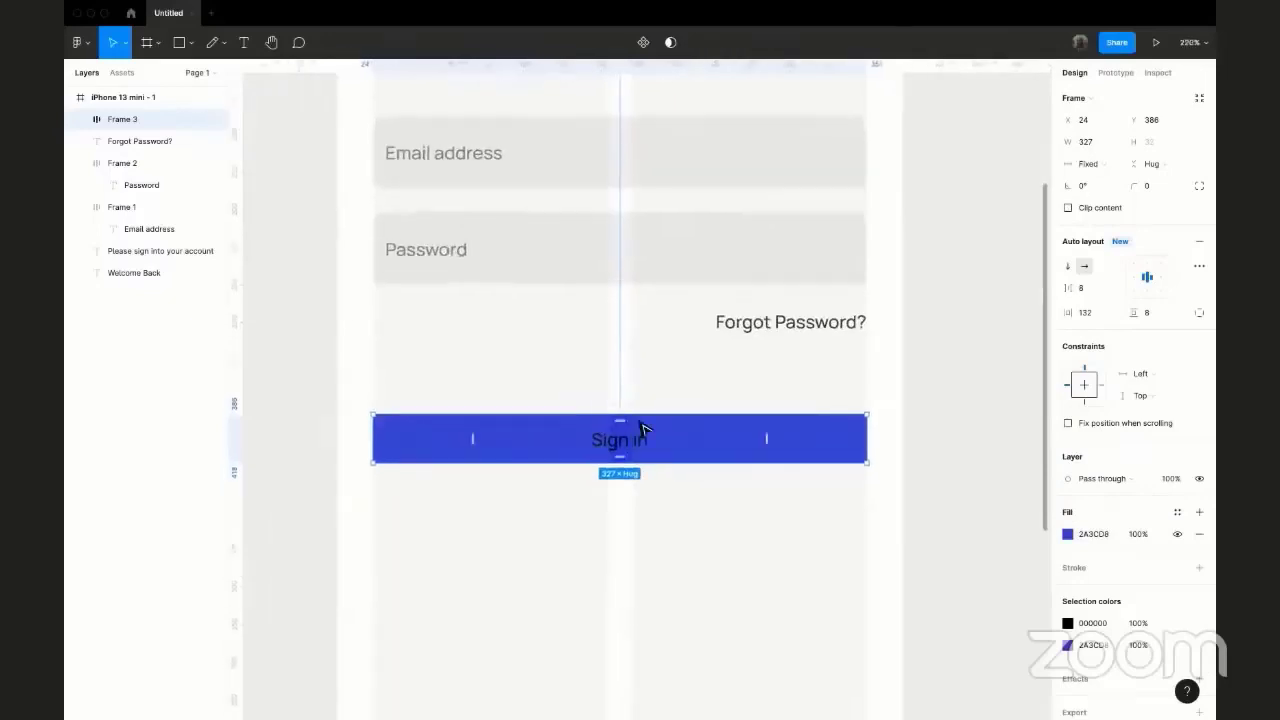
pyautogui.scroll(5, 655, 424)
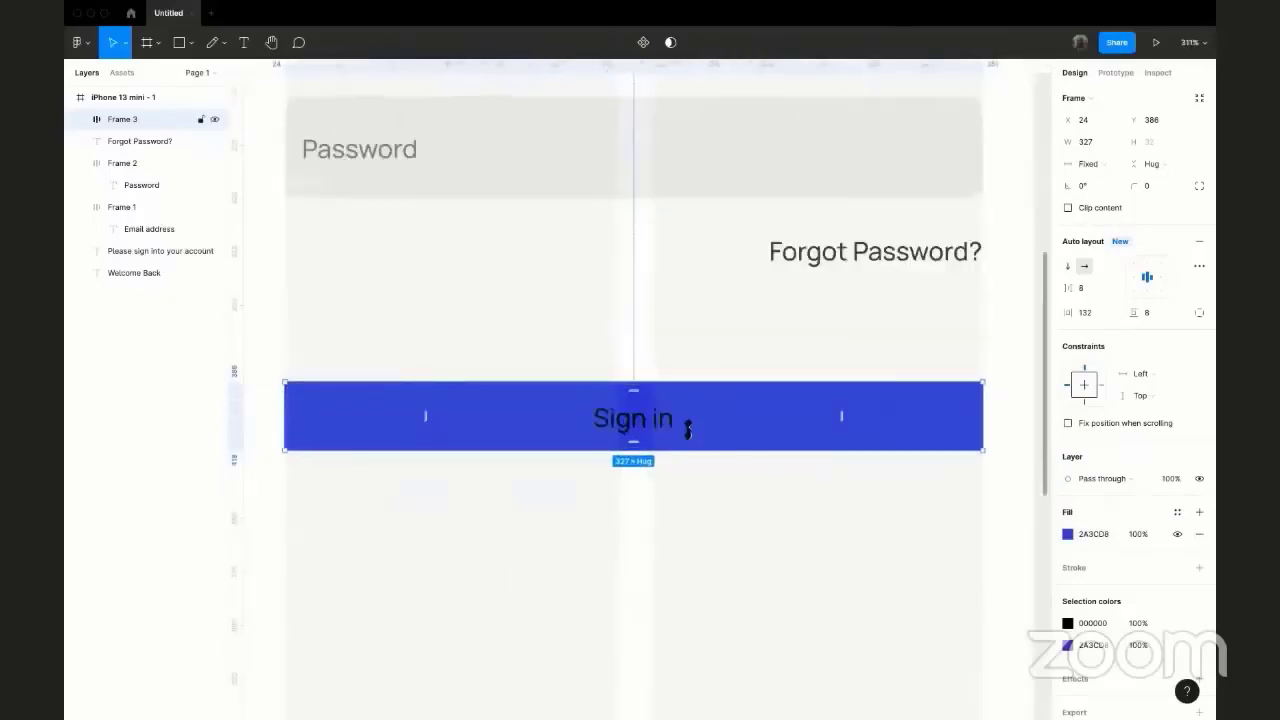
pyautogui.doubleClick(645, 425)
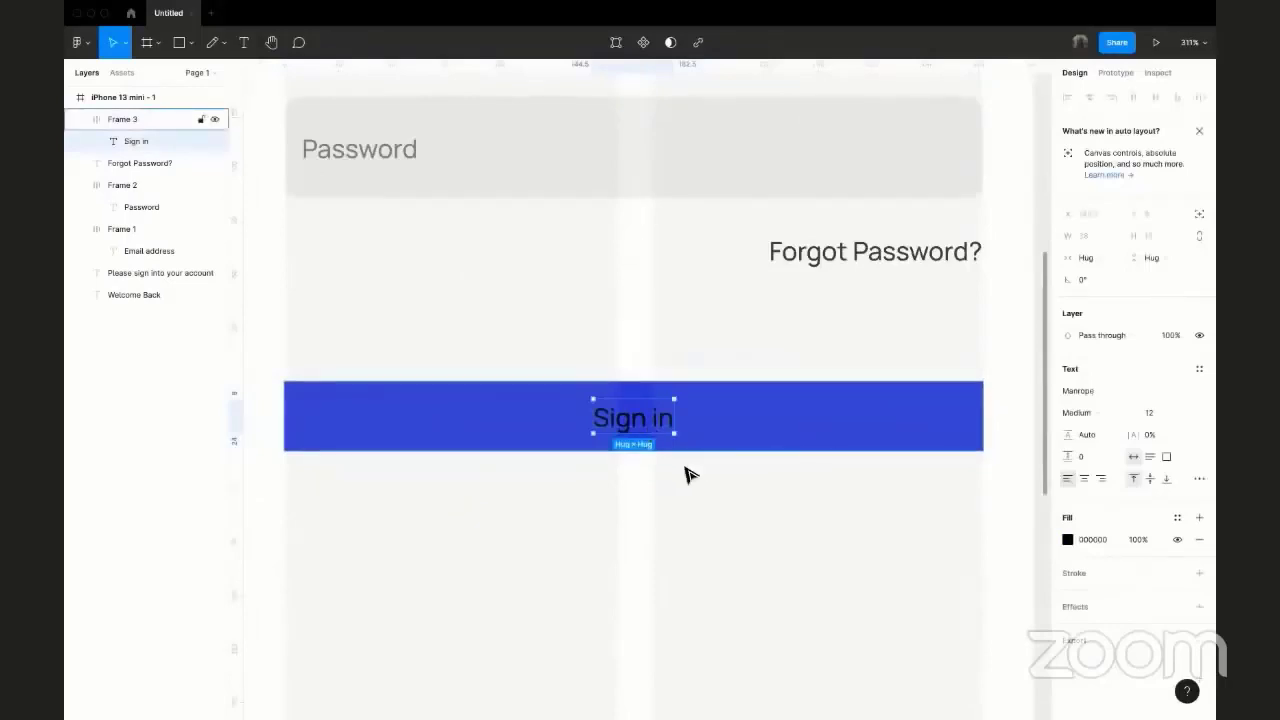
pyautogui.press('Escape')
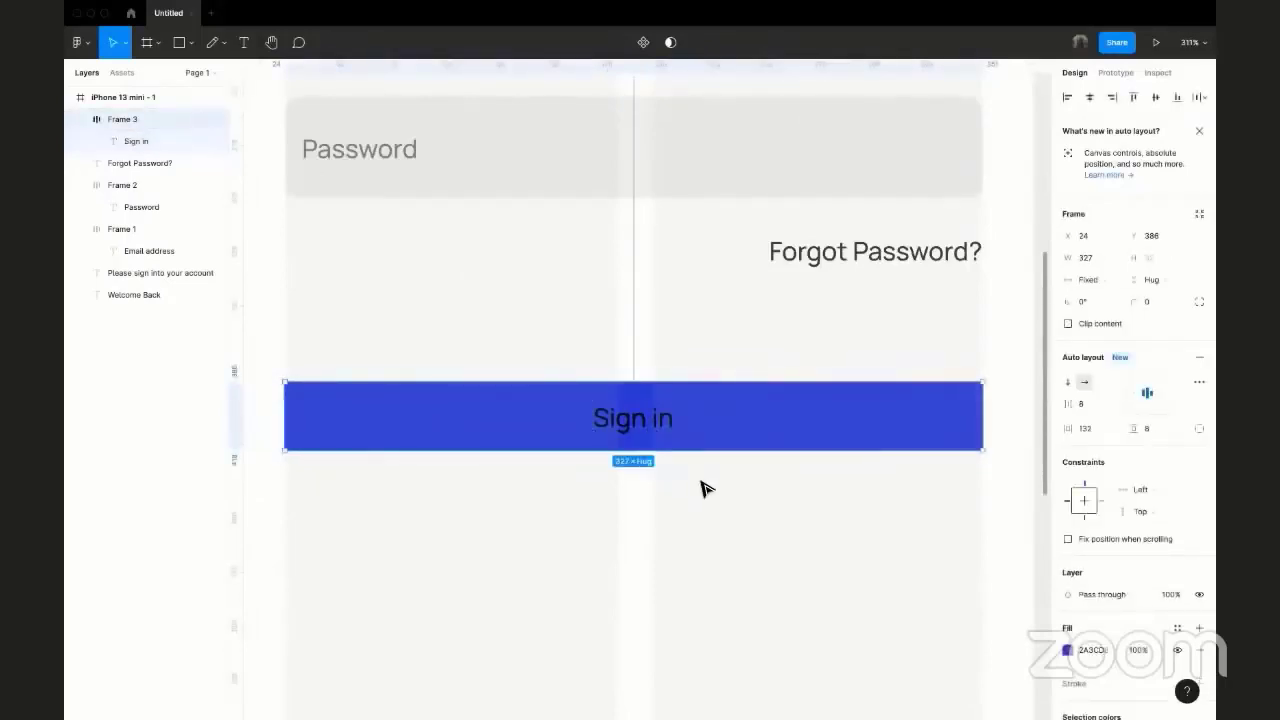
pyautogui.scroll(-3, 694, 480)
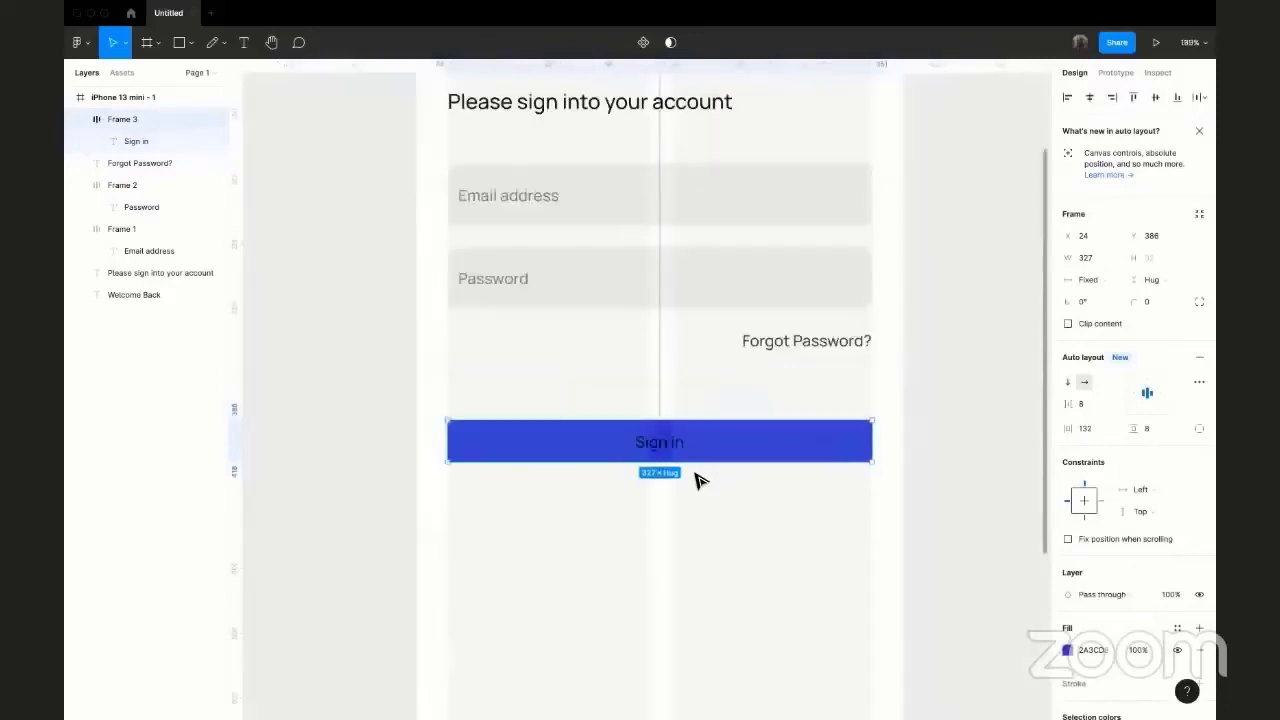
pyautogui.rightClick(636, 485)
pyautogui.press('Escape')
pyautogui.scroll(2, 636, 485)
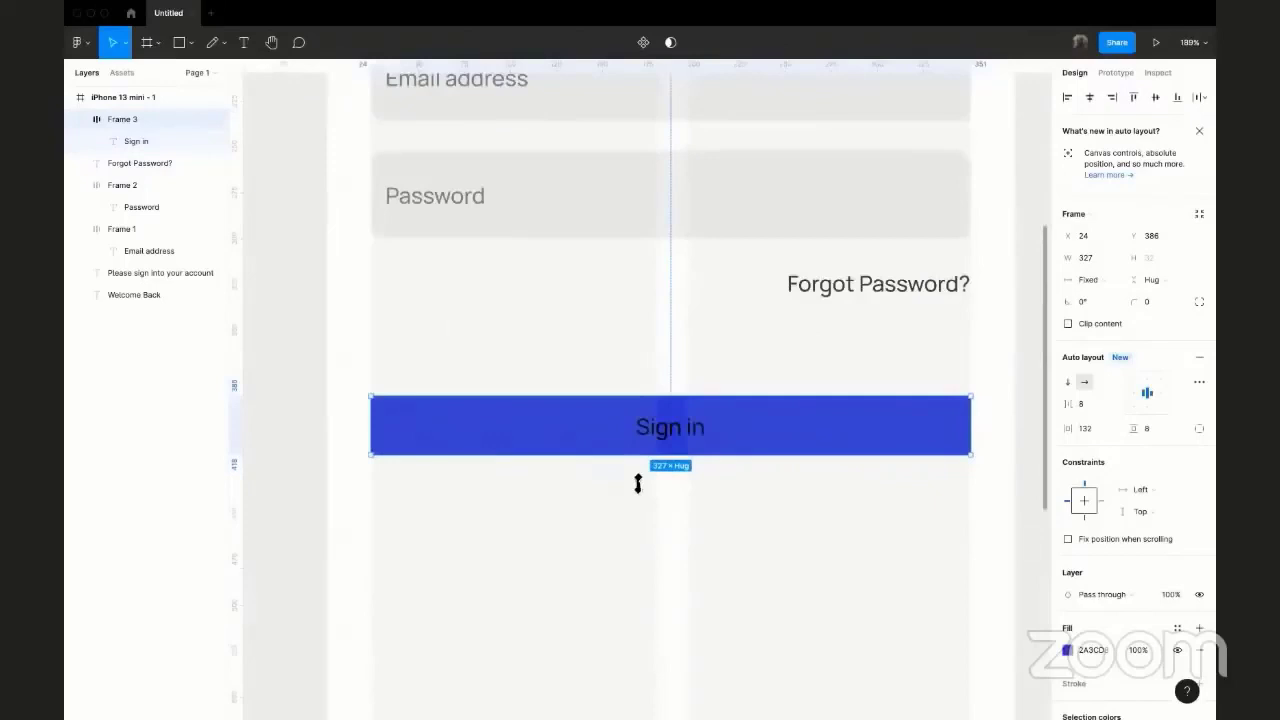
pyautogui.hscroll(1, 846, 564)
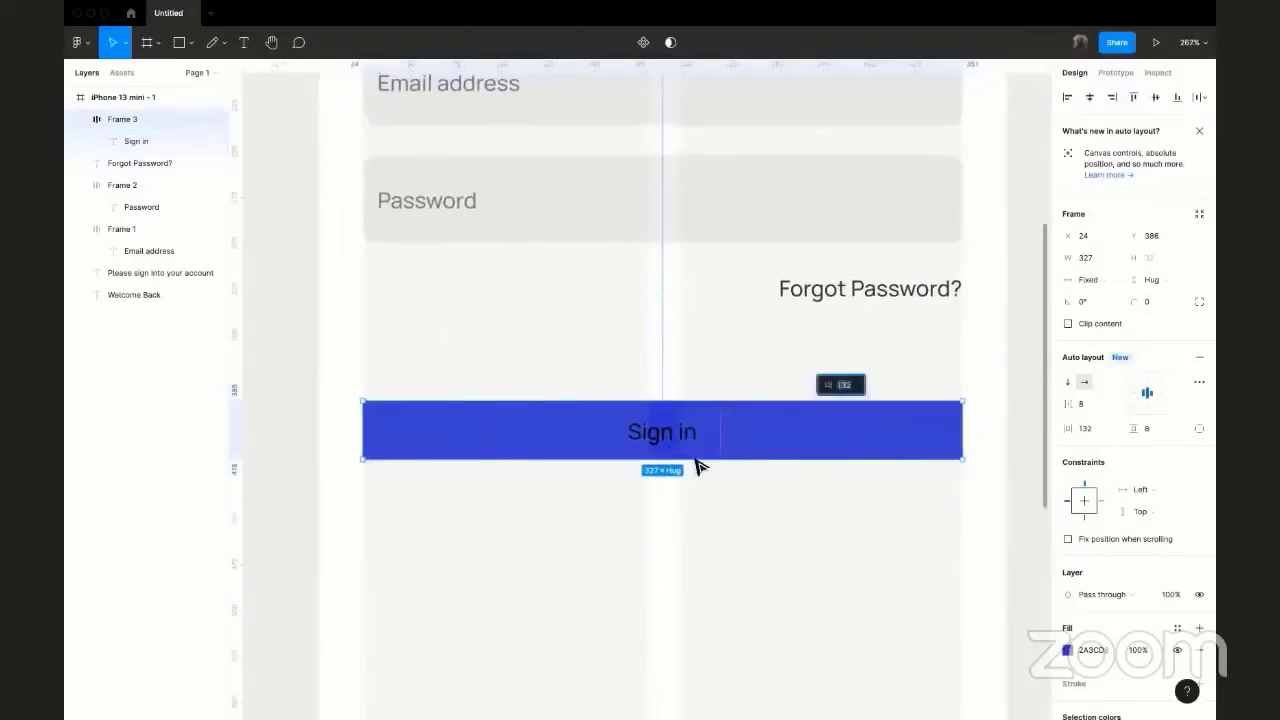
# Change the fill colour of the Sign in text to light grey EEEEEE.
pyautogui.press('Return')
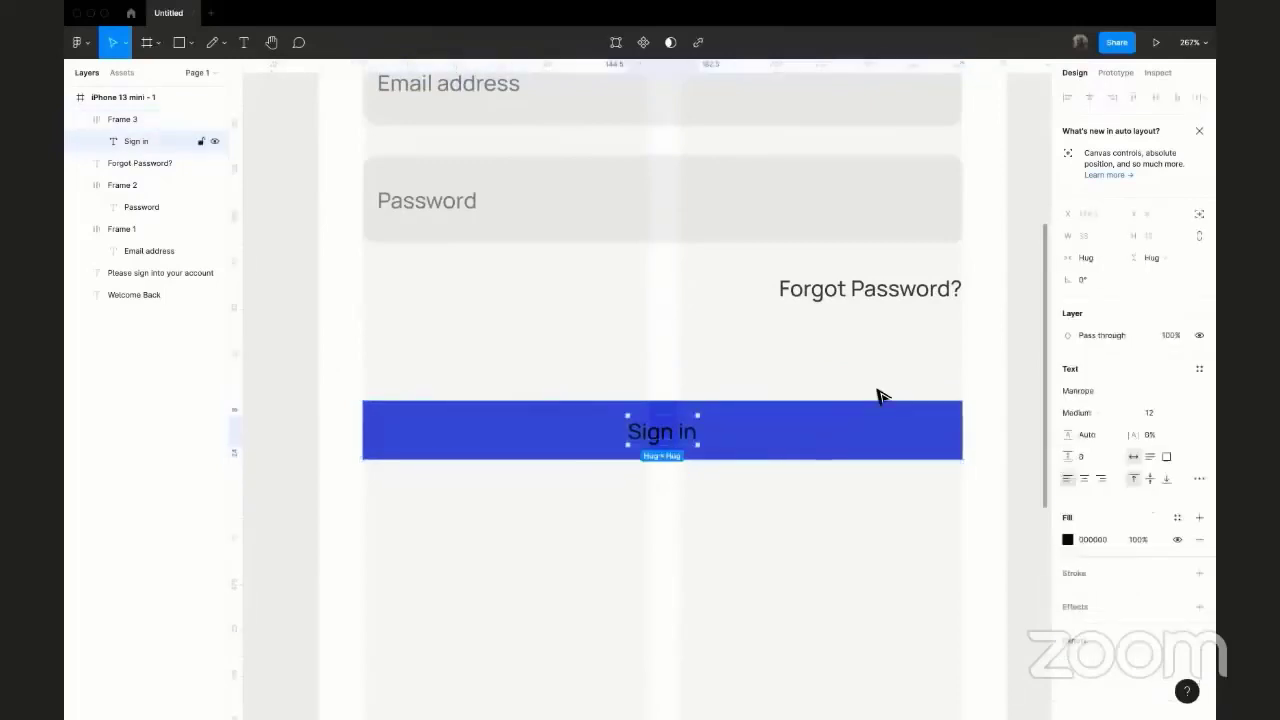
pyautogui.click(1067, 540)
pyautogui.moveTo(914, 403); pyautogui.dragTo(889, 387)
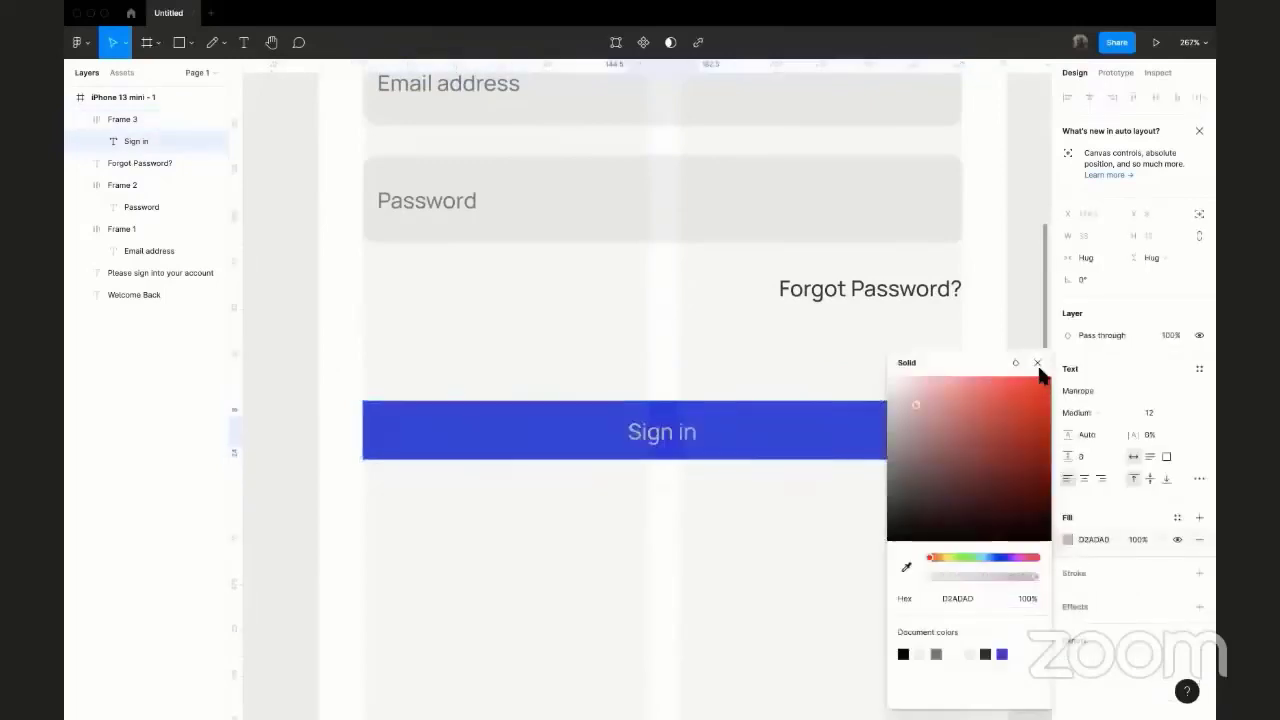
pyautogui.press('Escape')
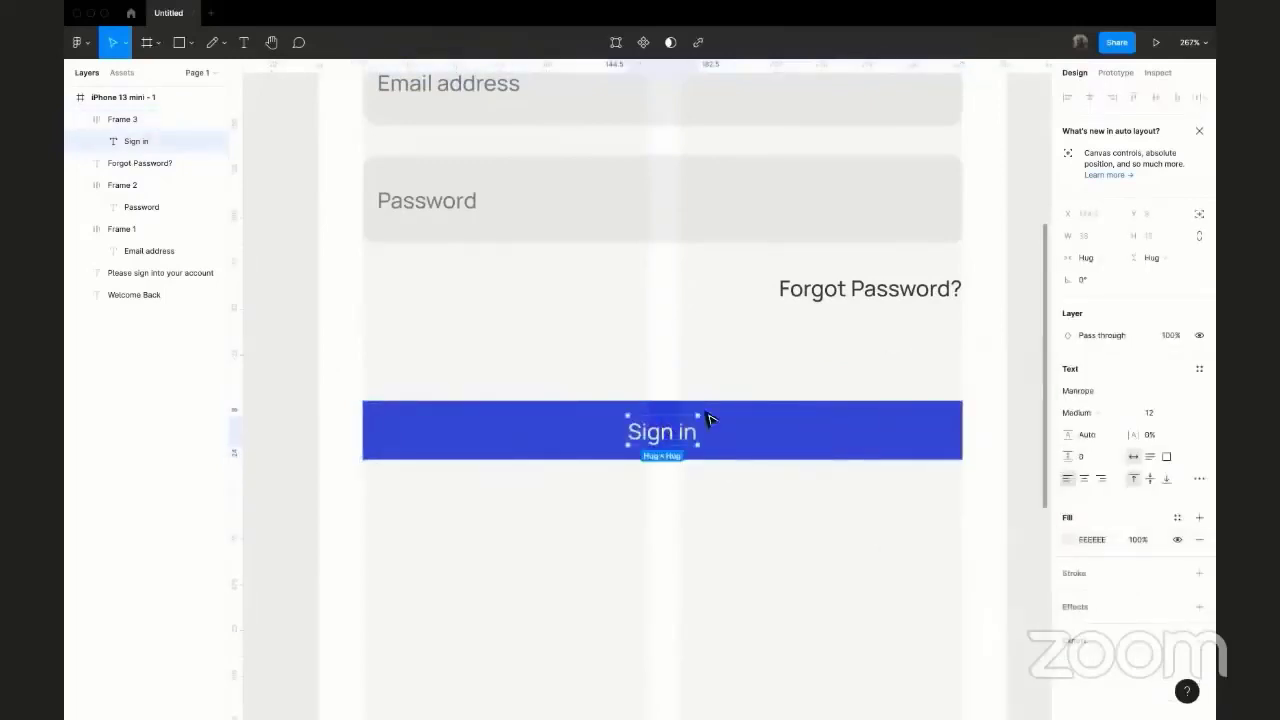
pyautogui.press('Escape')
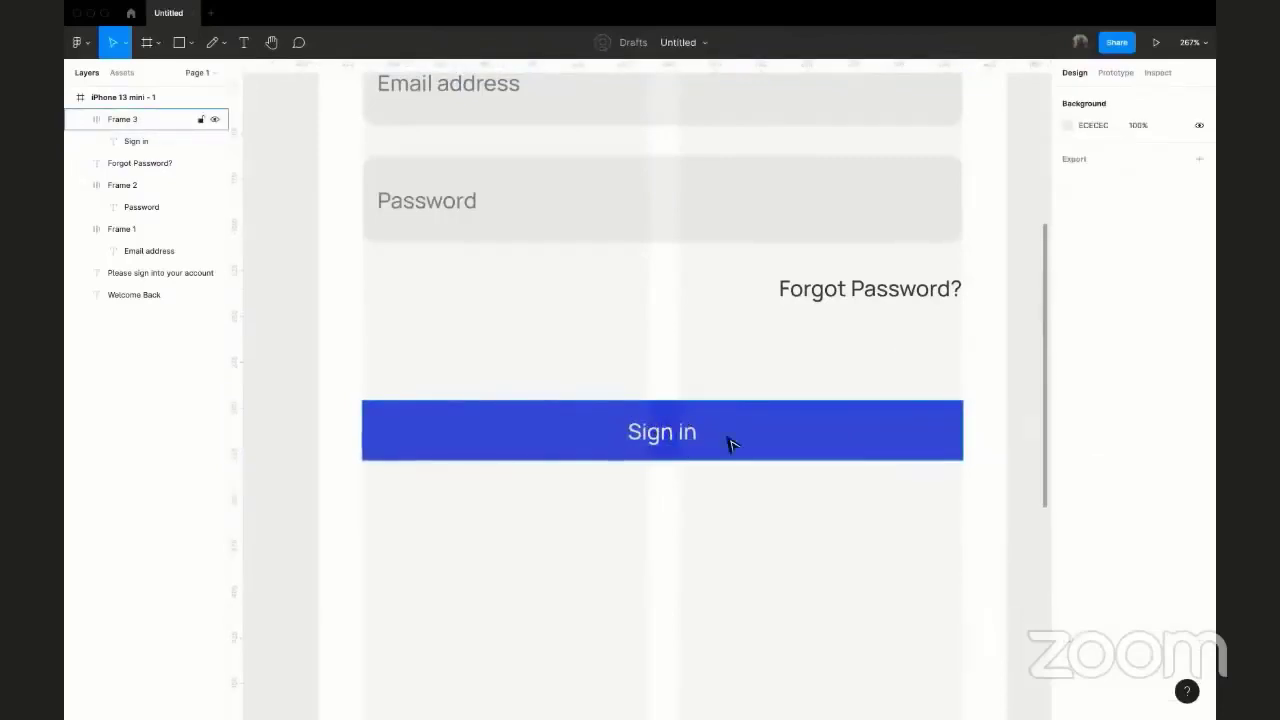
# Stretch the Sign in button vertically from its centre to a height of 42, with its upper edge at Y 381.
pyautogui.click(680, 410)
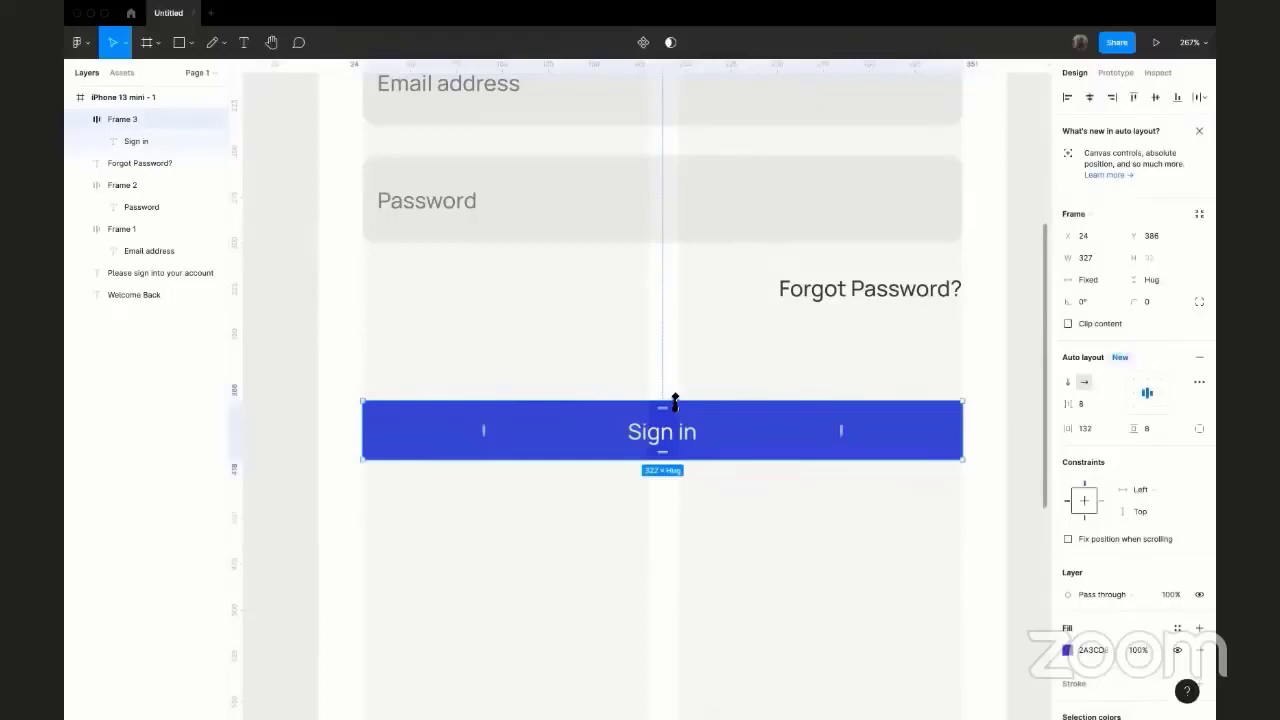
pyautogui.moveTo(674, 403); pyautogui.dragTo(675, 387)
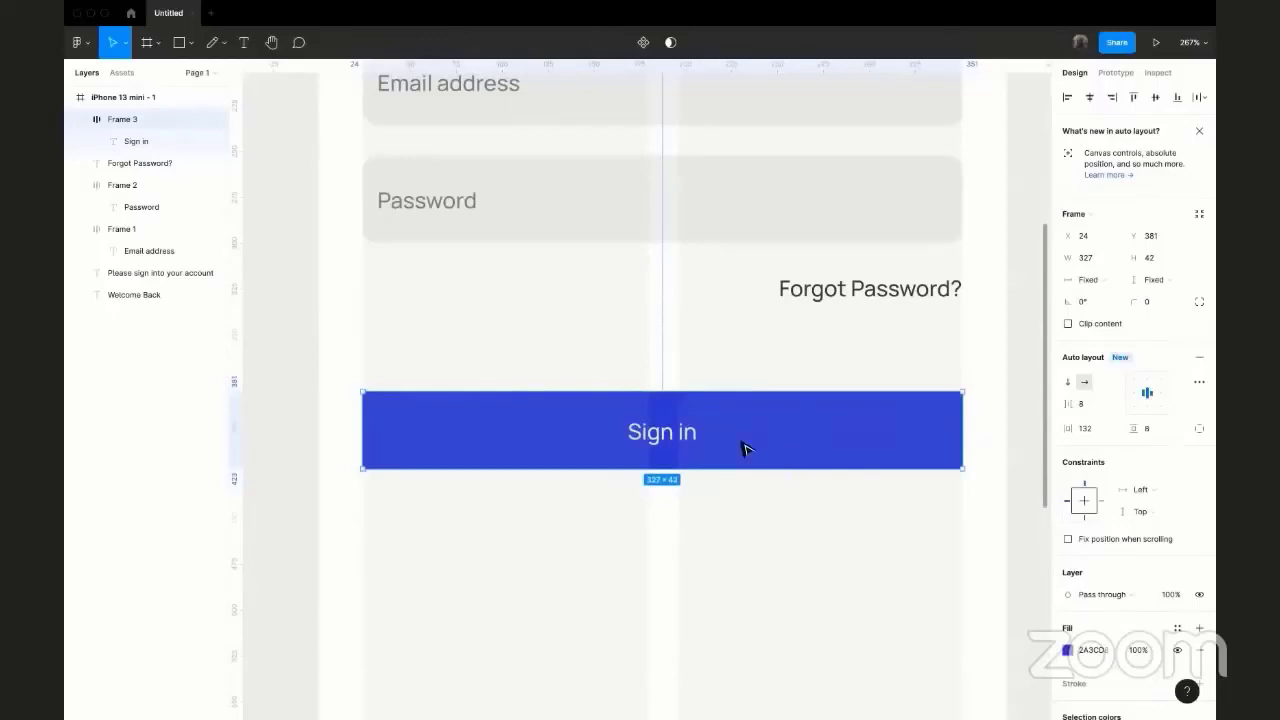
pyautogui.press('Escape')
pyautogui.hotkey('ctrl', 'z')
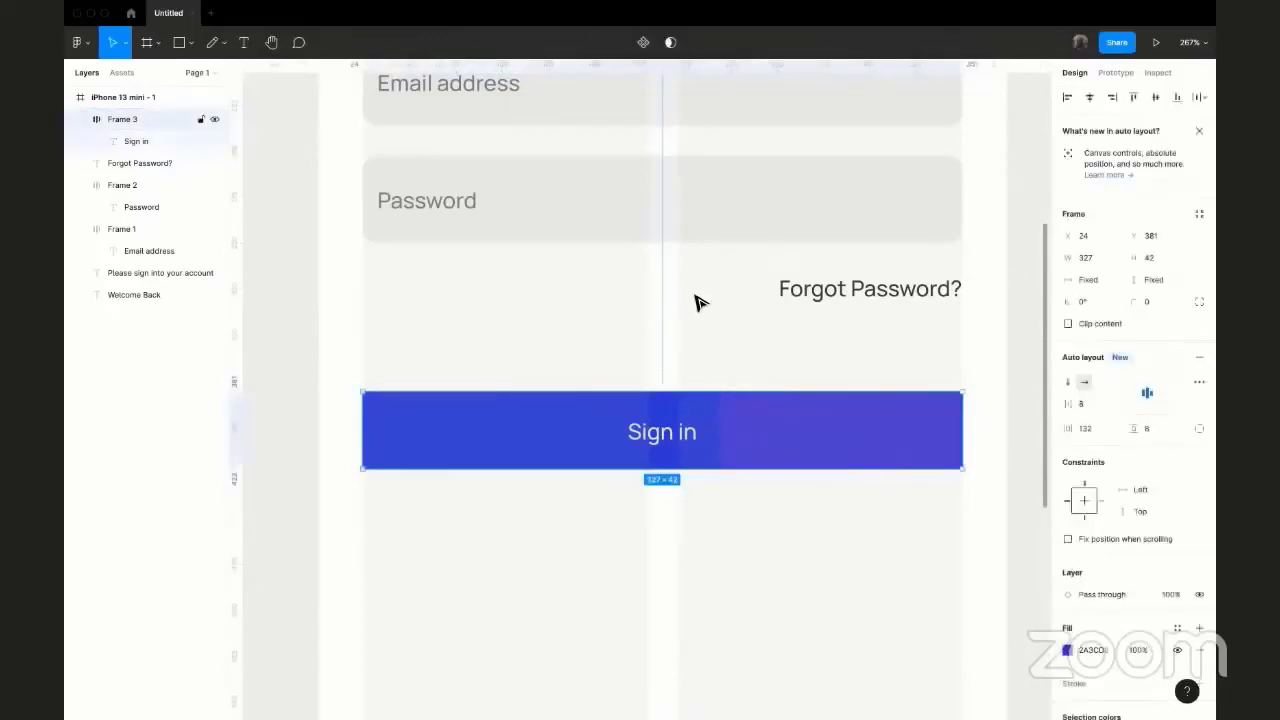
# Check the Password field's corner radius and set the Sign in button's corner radius to 8 to match it.
pyautogui.scroll(2, 880, 311)
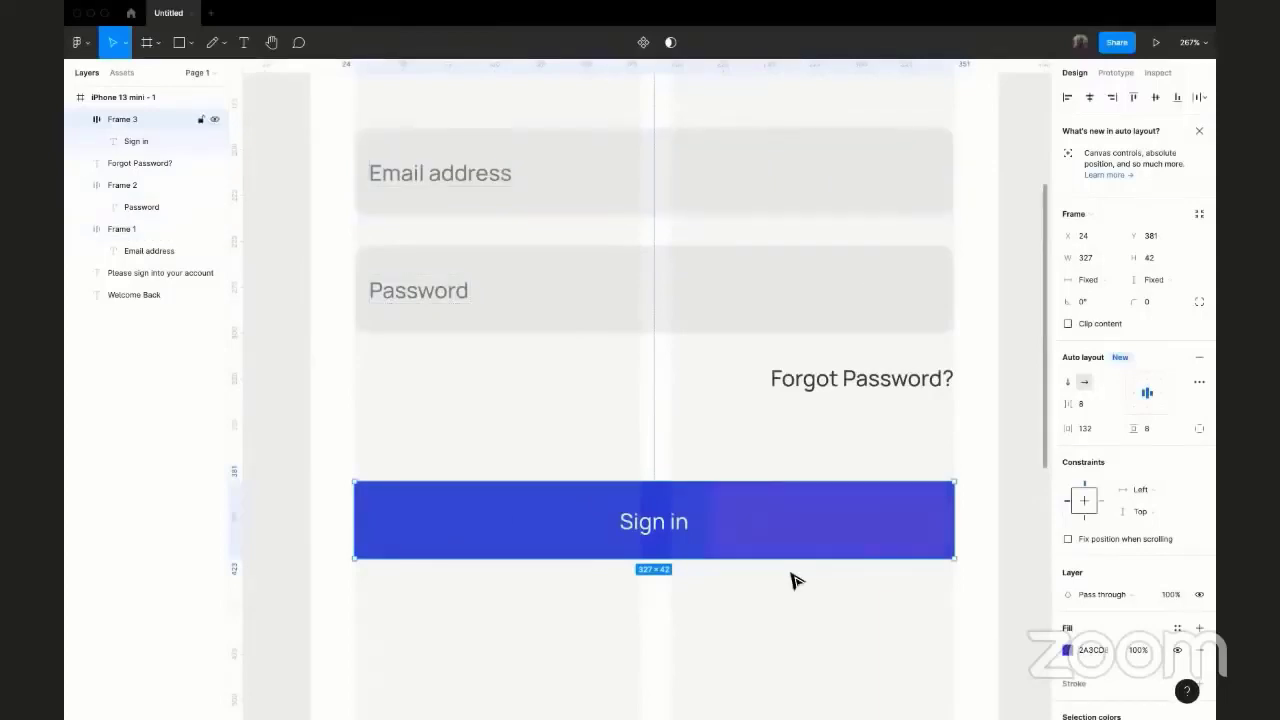
pyautogui.scroll(3, 791, 577)
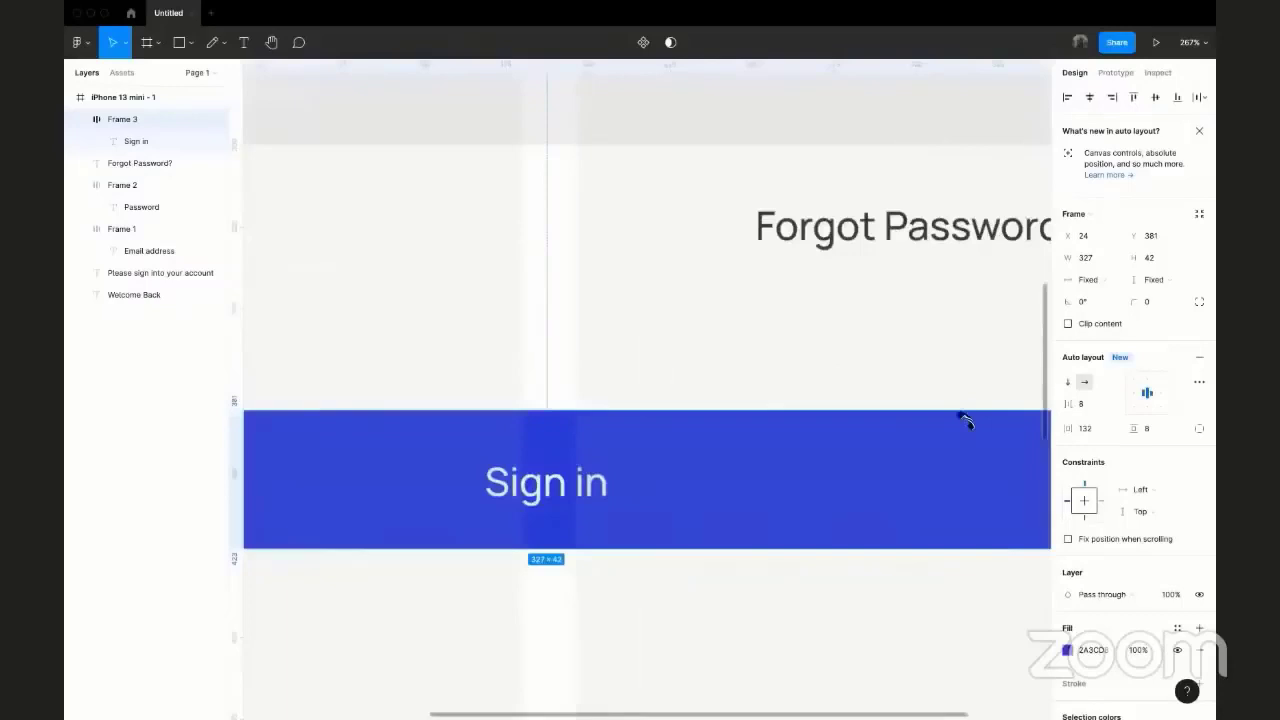
pyautogui.hscroll(2, 963, 420)
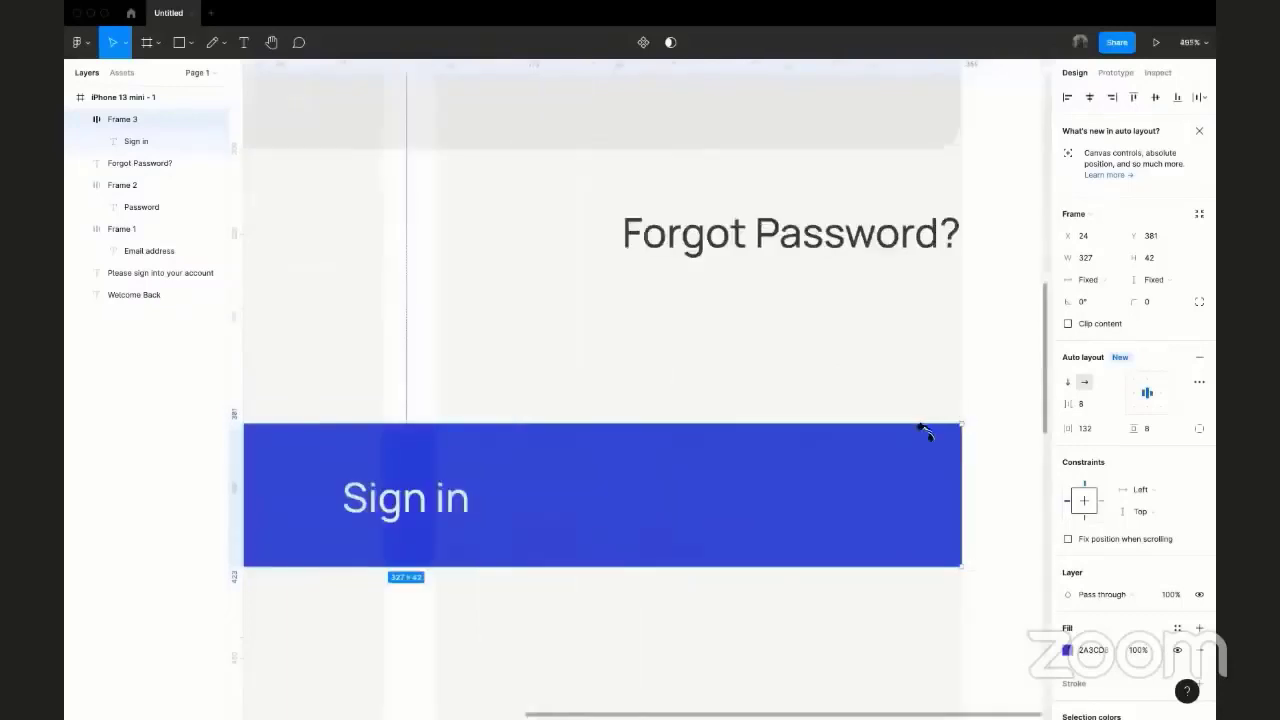
pyautogui.press('Escape')
pyautogui.scroll(-5, 903, 477)
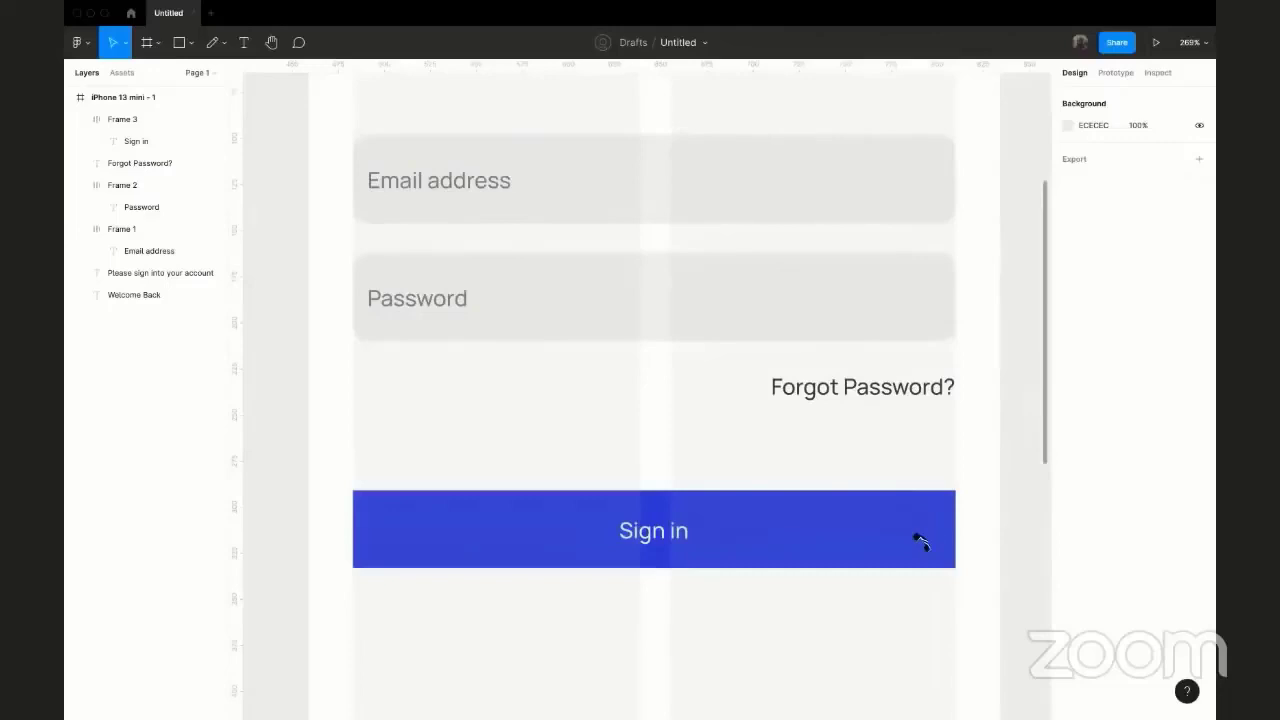
pyautogui.click(122, 119)
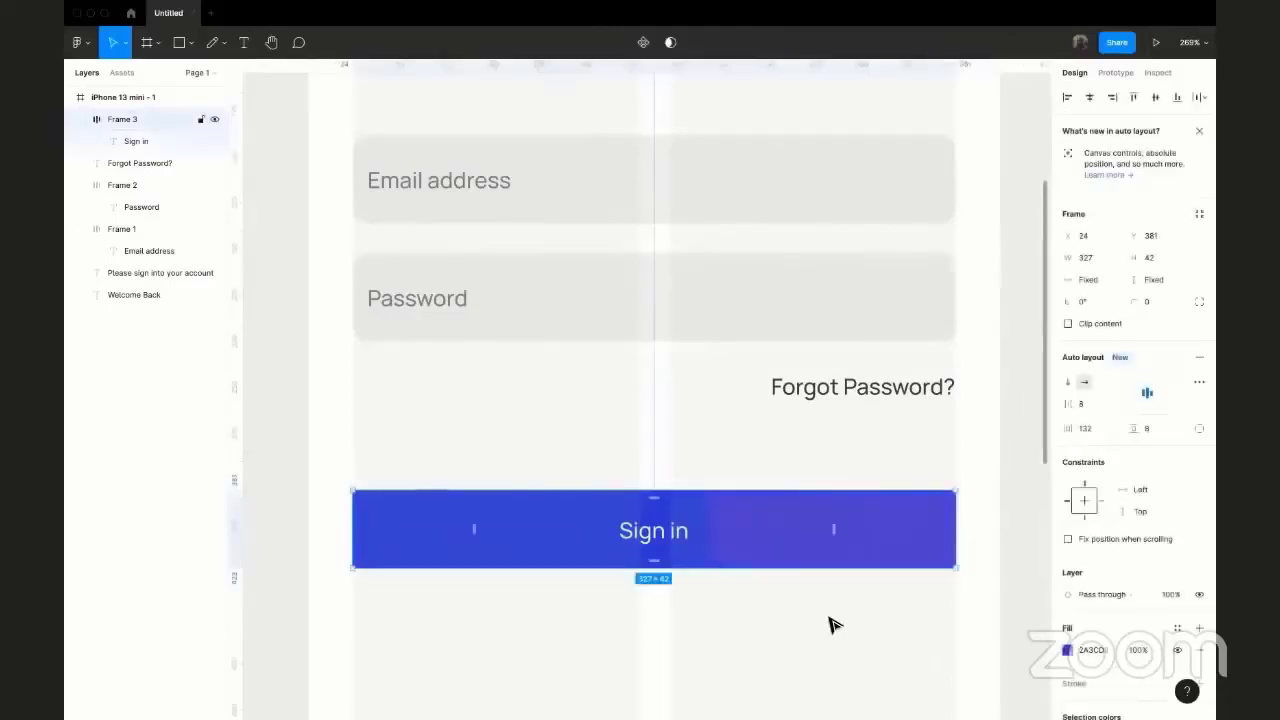
pyautogui.click(834, 625)
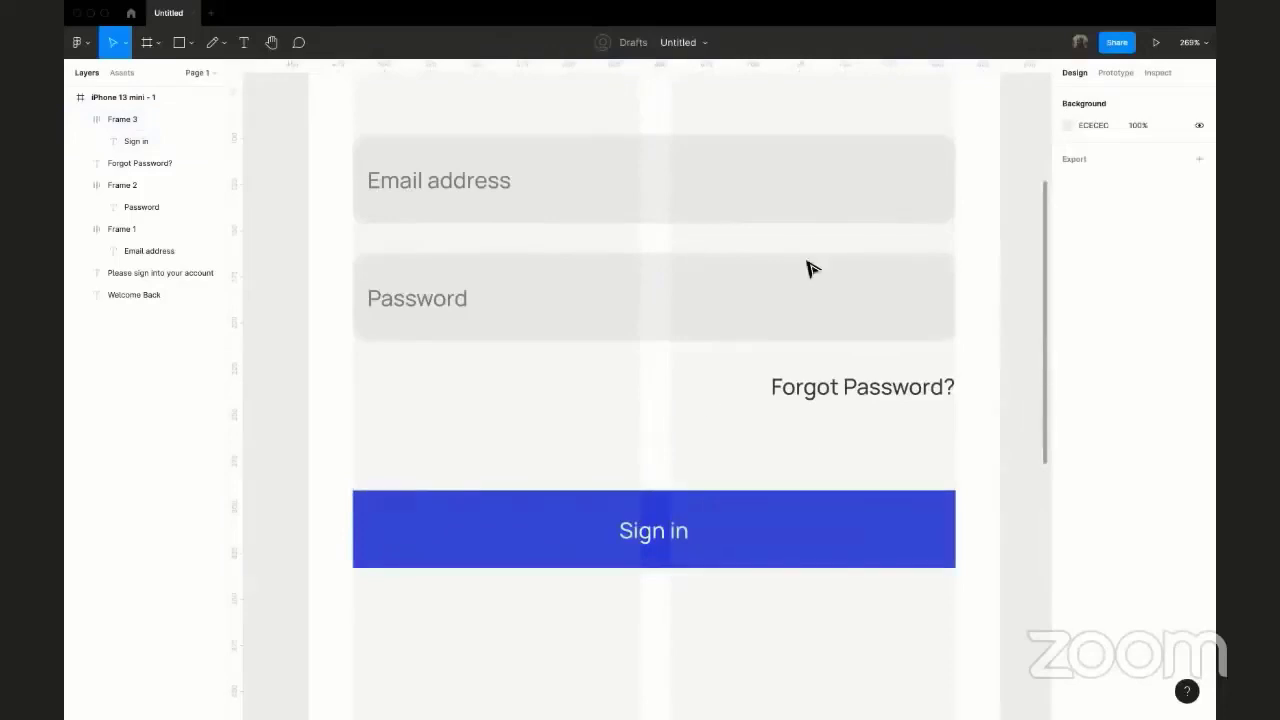
pyautogui.click(906, 503)
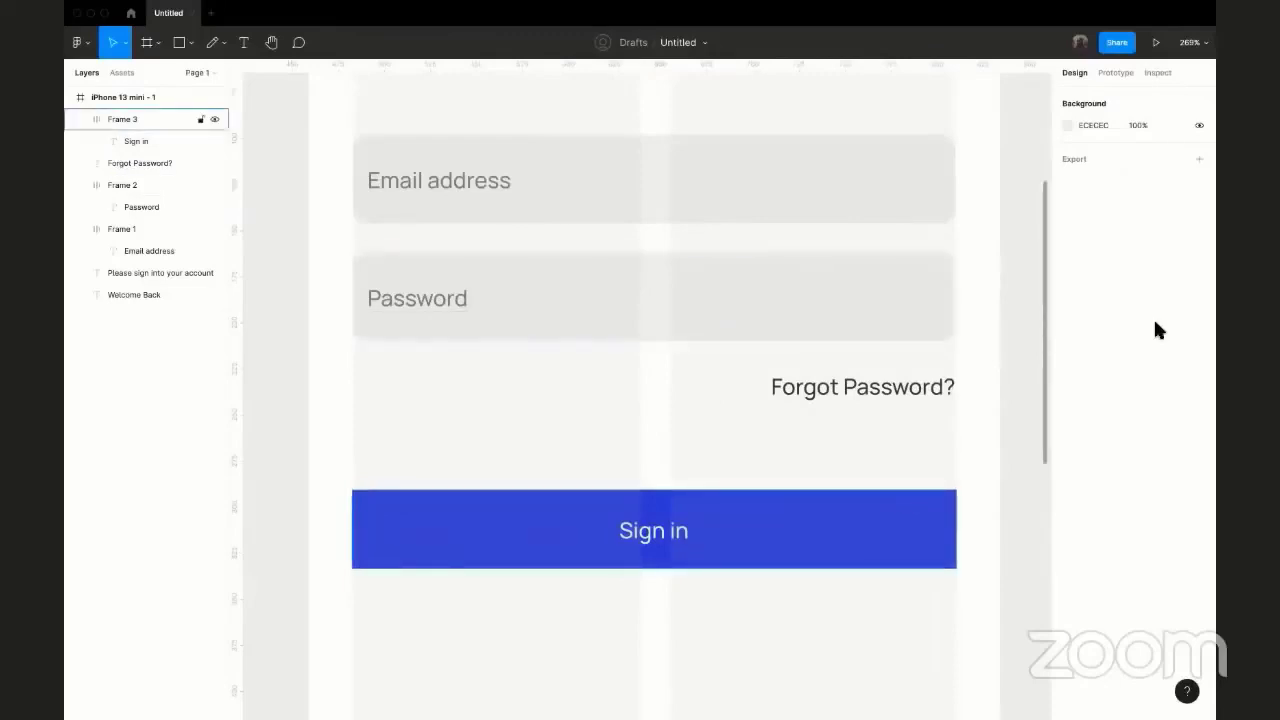
pyautogui.click(895, 302)
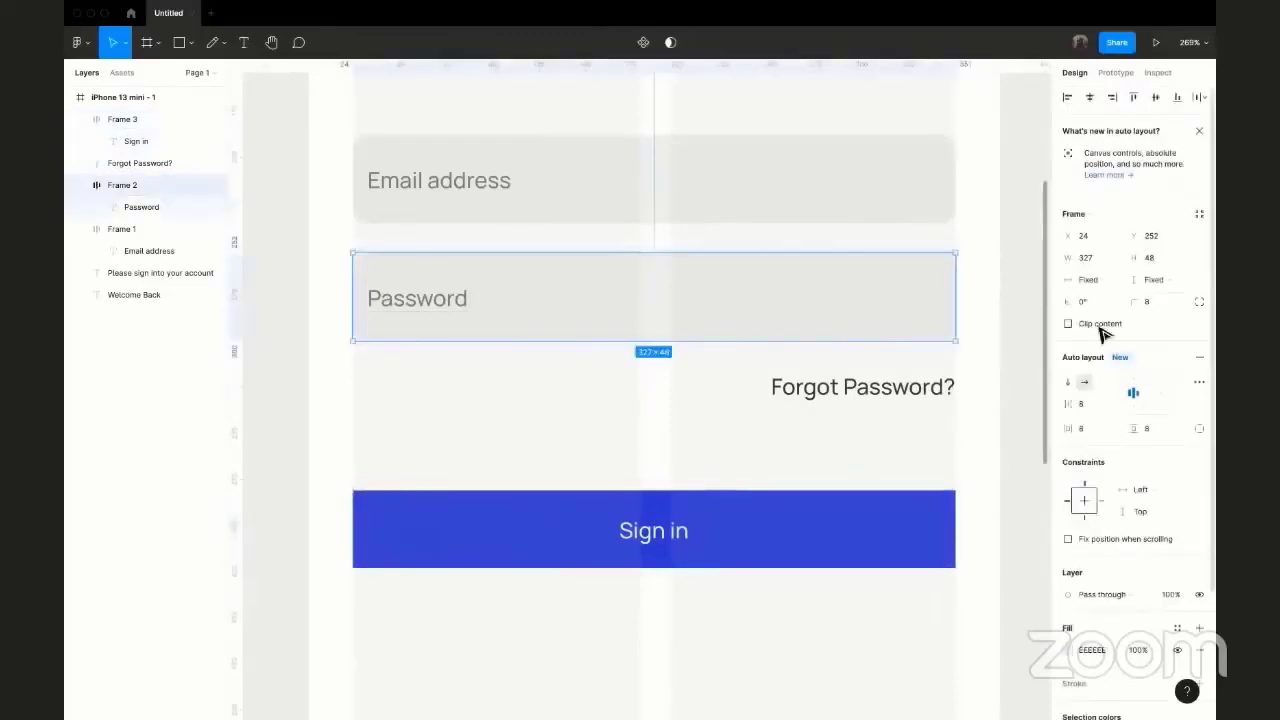
pyautogui.click(1152, 302)
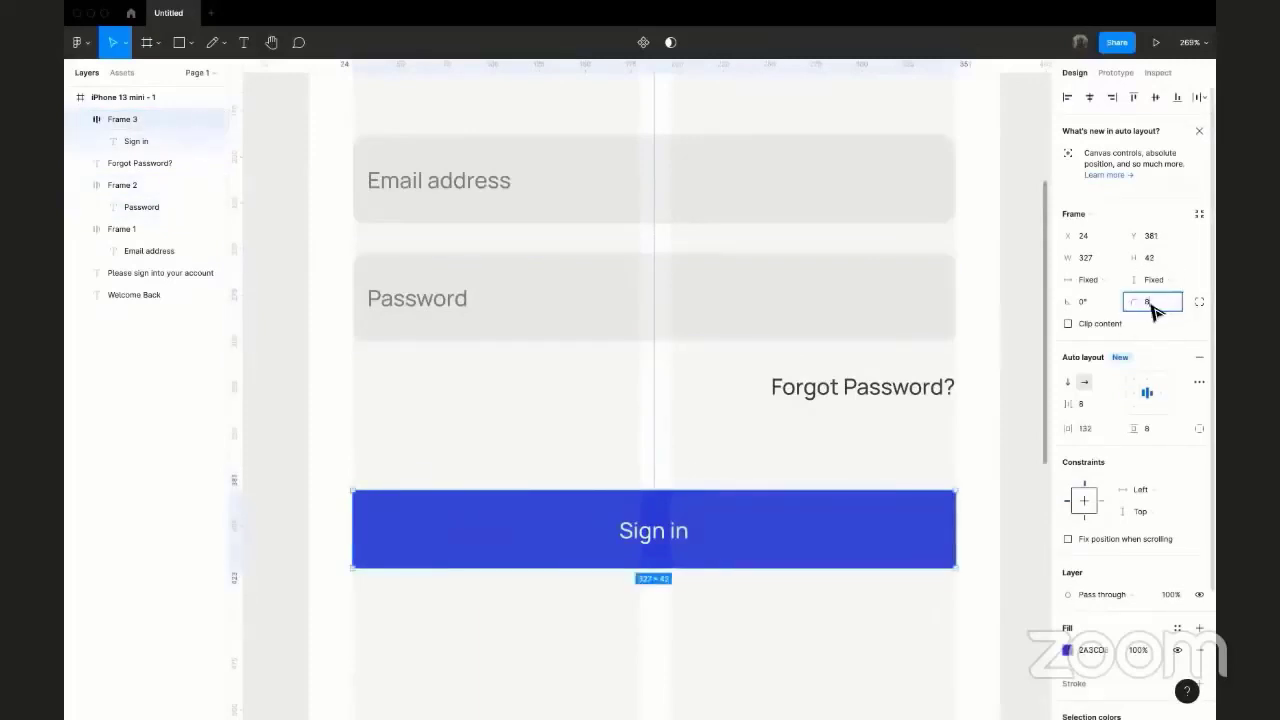
pyautogui.click(834, 634)
# Nudge the Sign in button up to Y 364, leaving a gap of 32 below the Forgot Password? text.
pyautogui.scroll(-5, 834, 592)
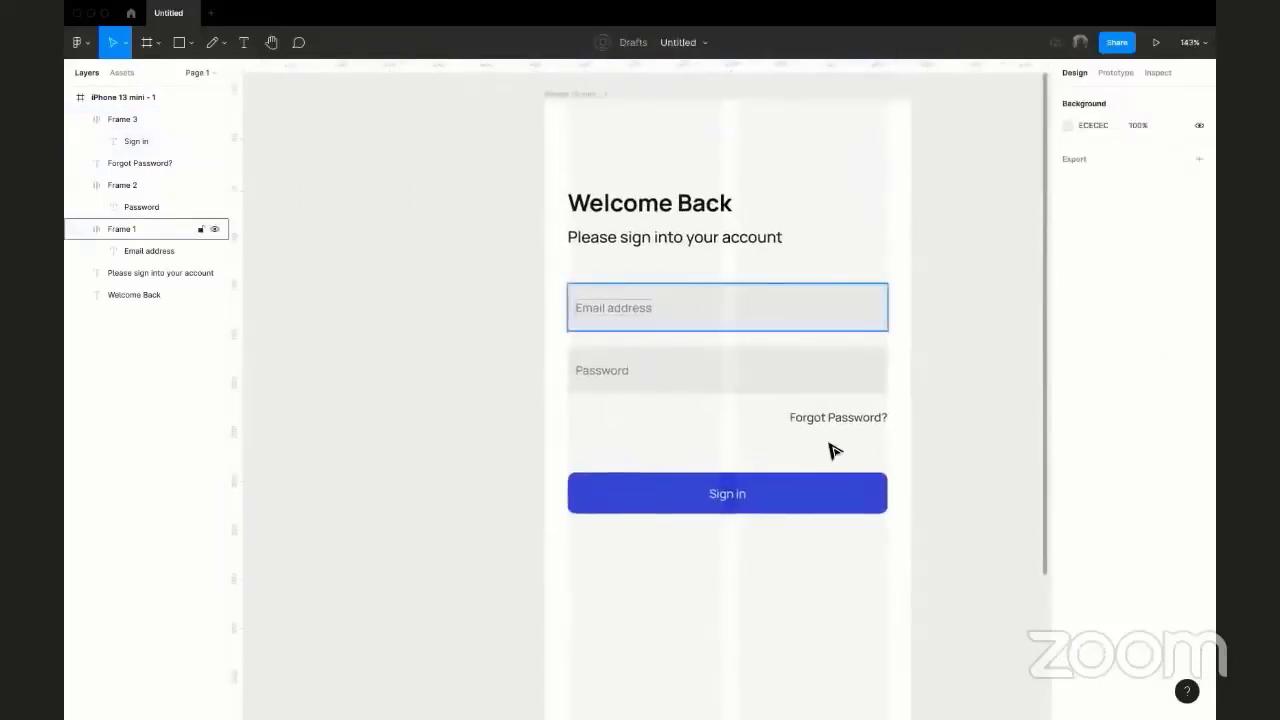
pyautogui.click(762, 474)
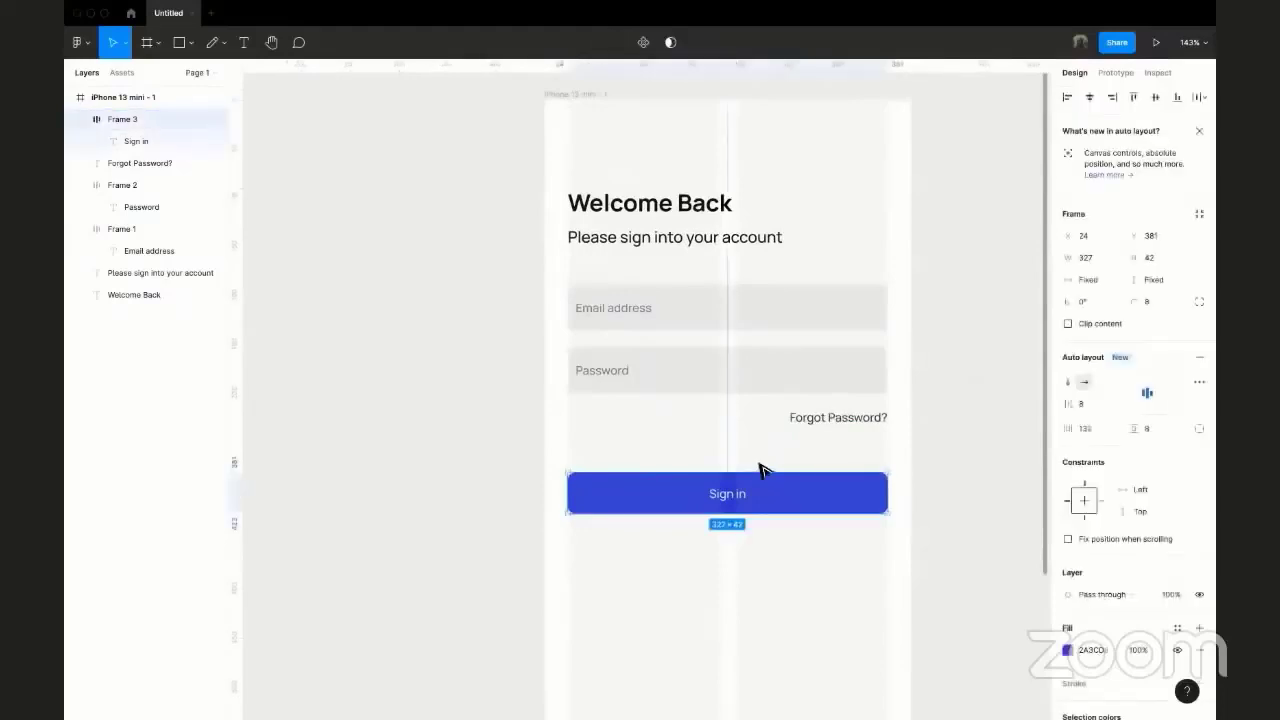
pyautogui.press('alt')
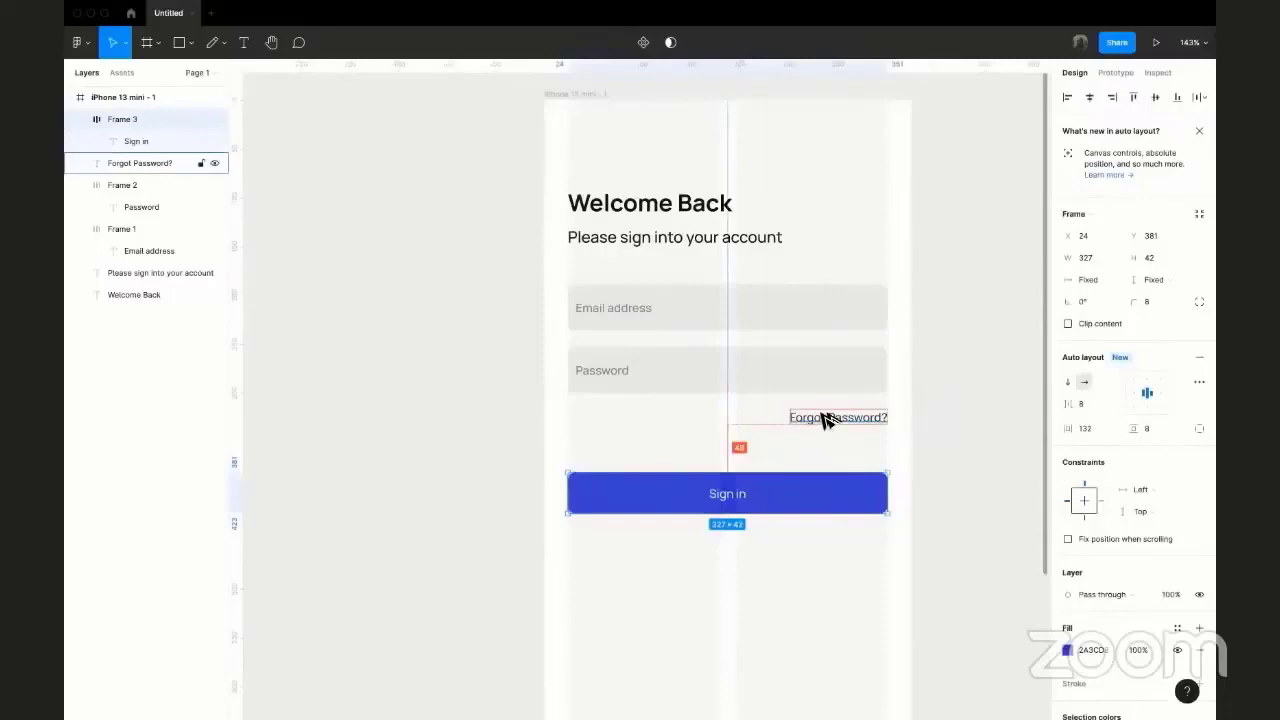
pyautogui.press('Up')
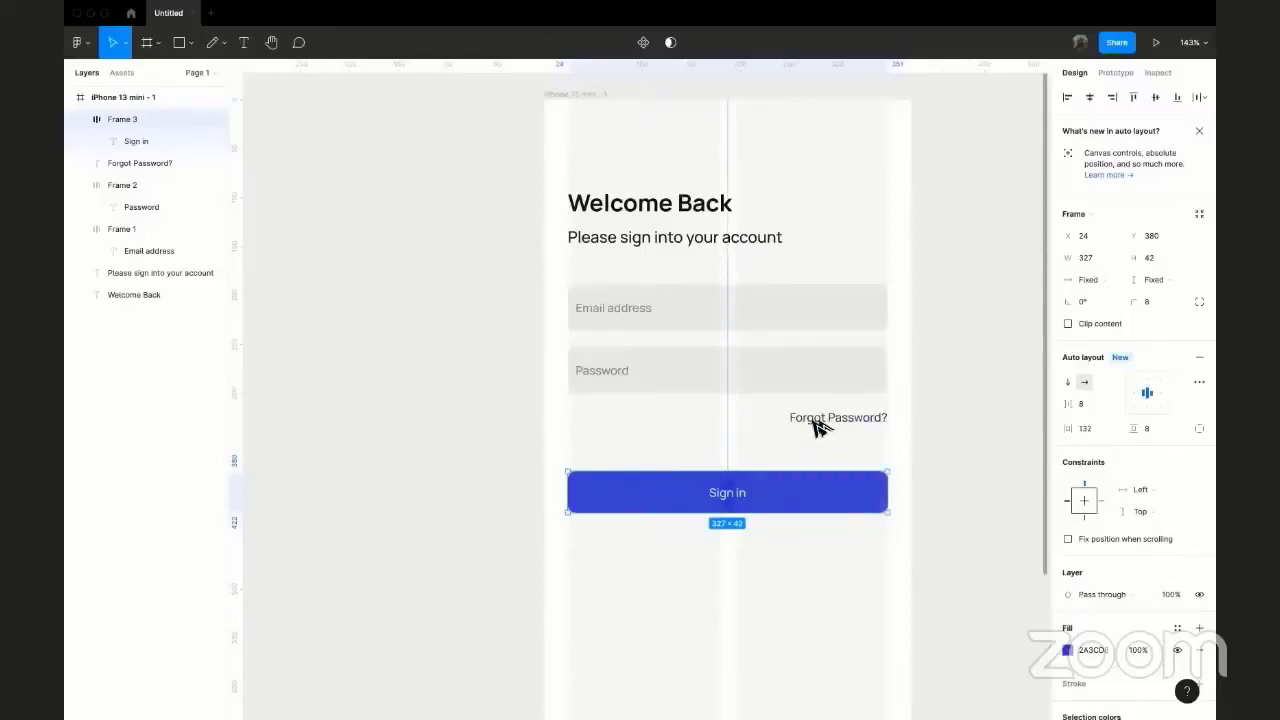
pyautogui.press('Up')
pyautogui.press('Up')
pyautogui.press('Up')
pyautogui.press('Up')
pyautogui.press('Up')
pyautogui.press('Up')
pyautogui.press('Up')
pyautogui.press('Up')
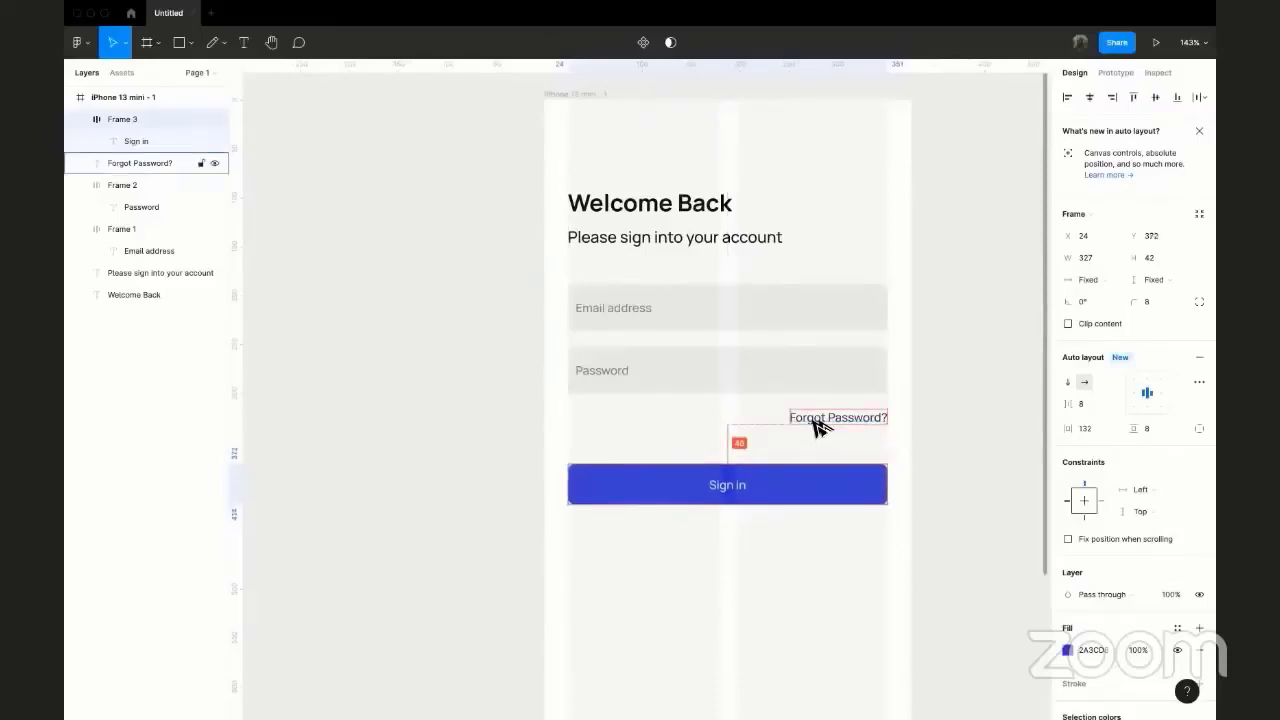
pyautogui.scroll(-3, 813, 427)
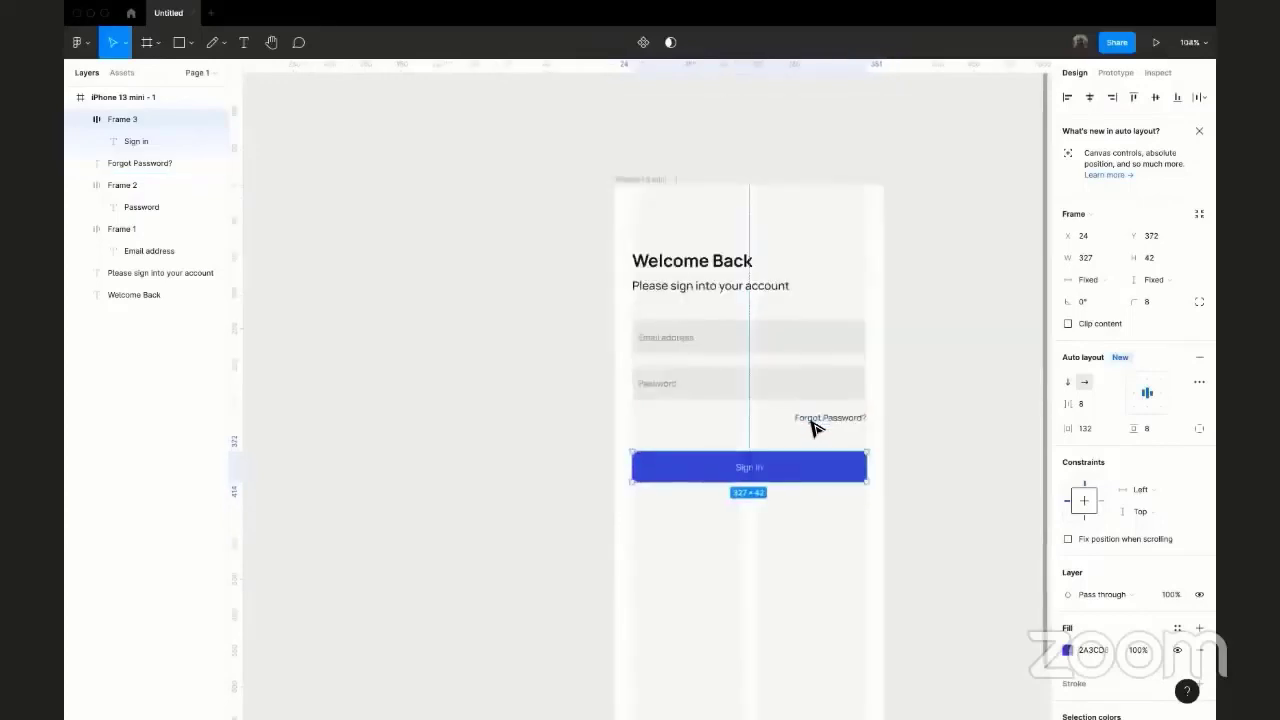
pyautogui.hotkey('shift', 'Up')
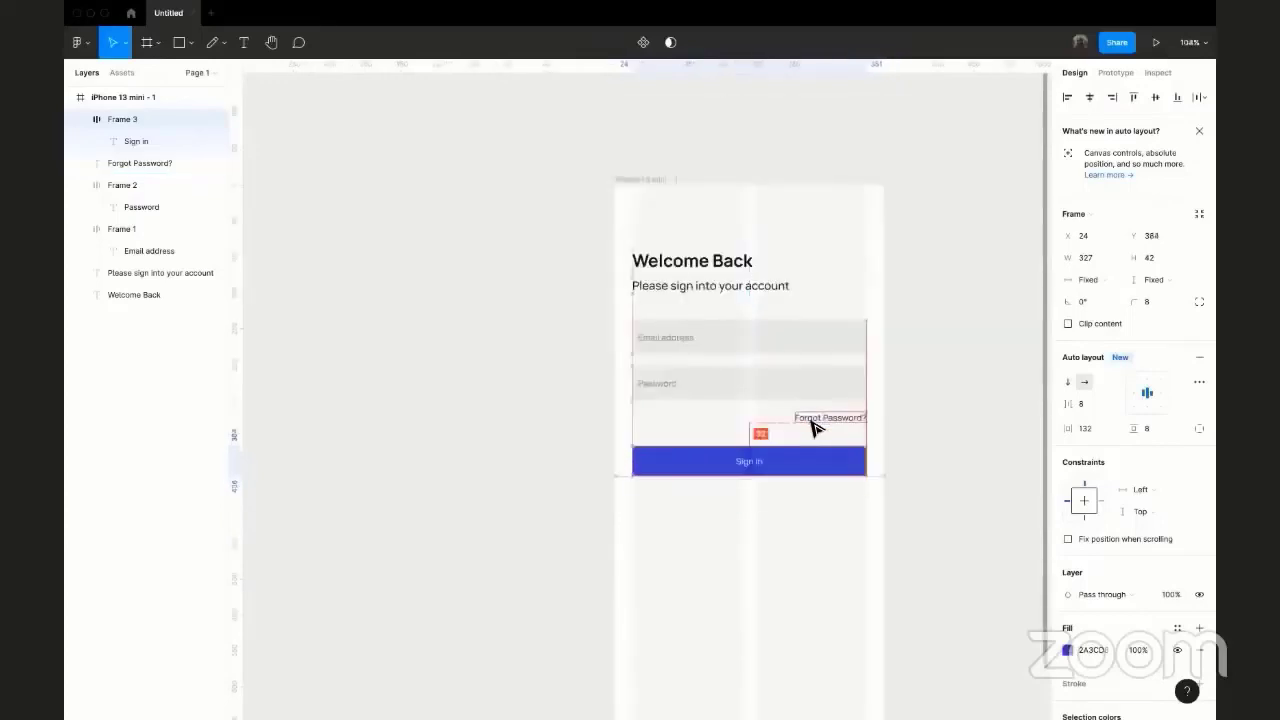
pyautogui.click(975, 455)
# Examine the overall layout and spacing of the sign-in screen, from the Welcome Back heading to the Sign in button.
pyautogui.scroll(-2, 975, 453)
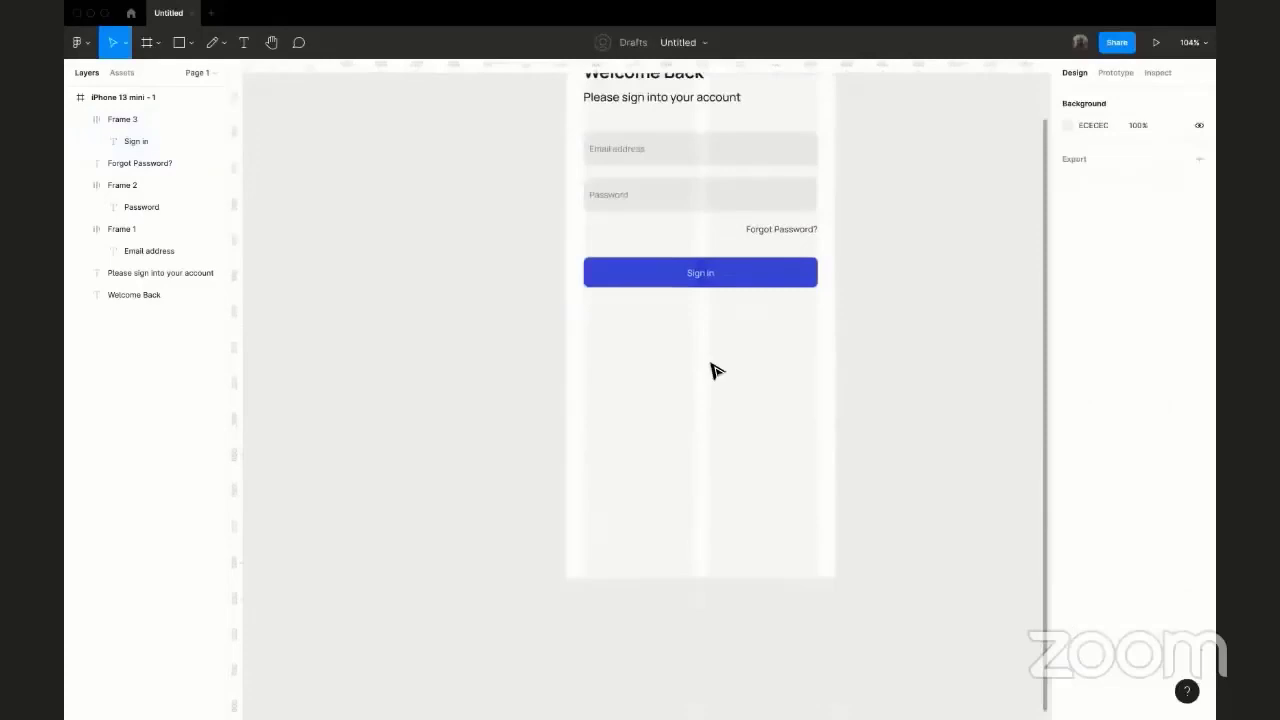
pyautogui.scroll(2, 715, 369)
pyautogui.scroll(-1, 715, 369)
pyautogui.scroll(-1, 636, 157)
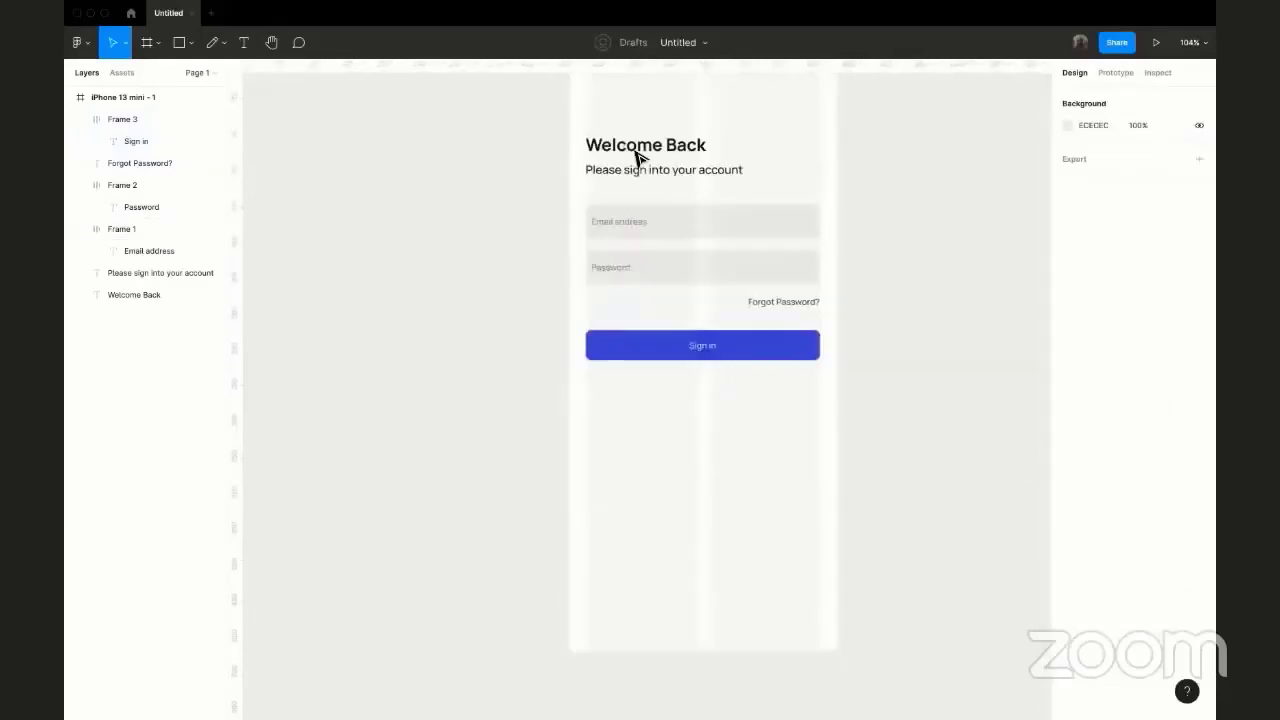
pyautogui.scroll(2, 646, 329)
pyautogui.scroll(2, 729, 291)
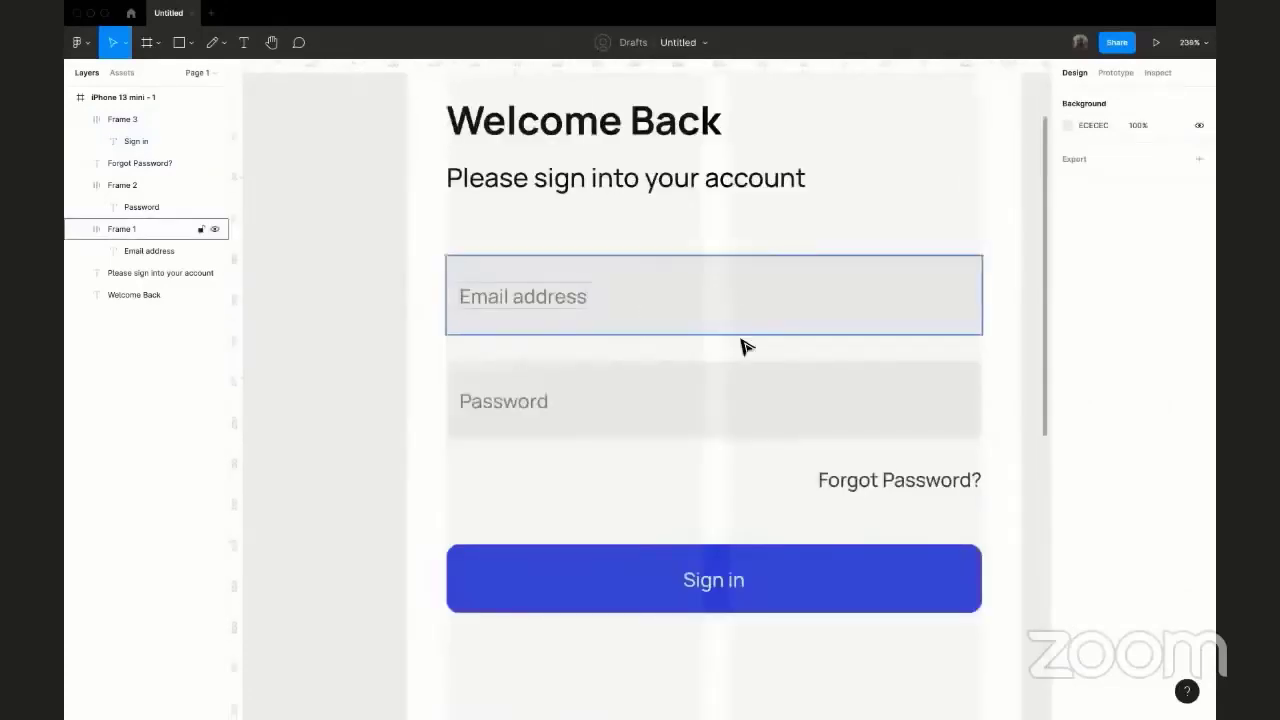
pyautogui.hscroll(1, 750, 322)
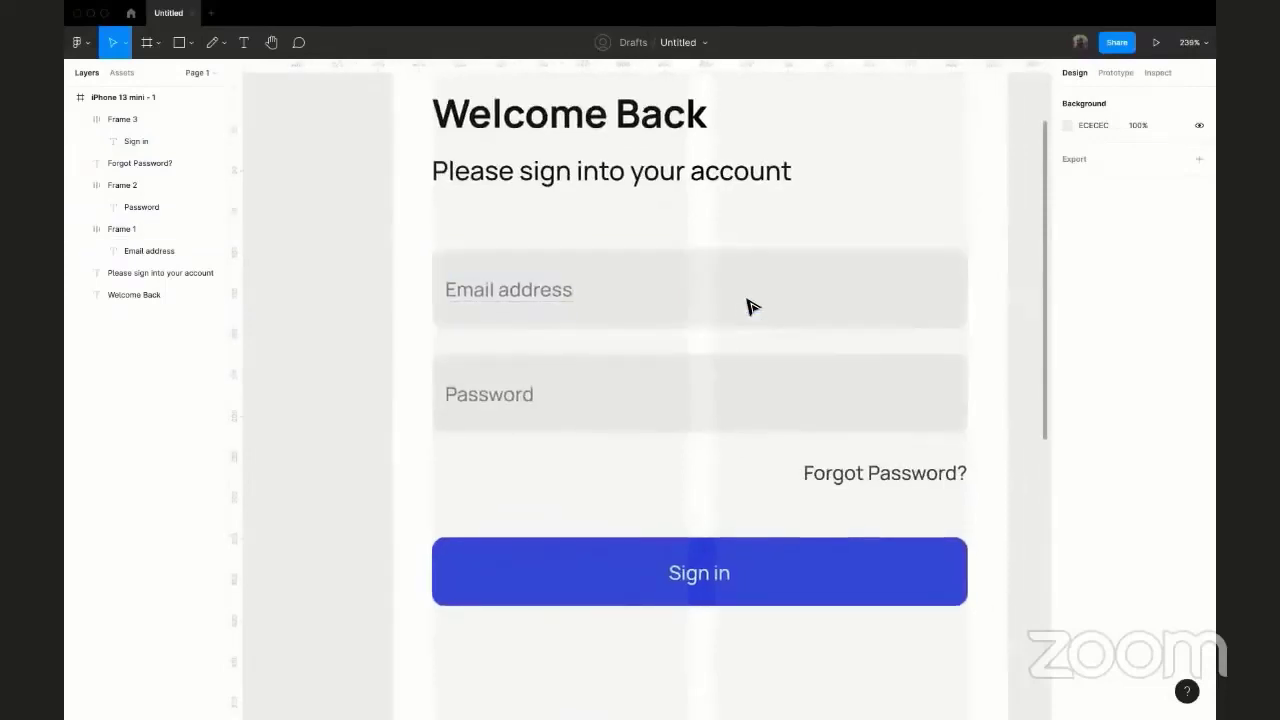
# Hide the fill of the Email address and Password fields, comparing their look with the fill on and off.
pyautogui.click(800, 335)
pyautogui.keyDown('shift'); pyautogui.click(806, 394); pyautogui.keyUp('shift')
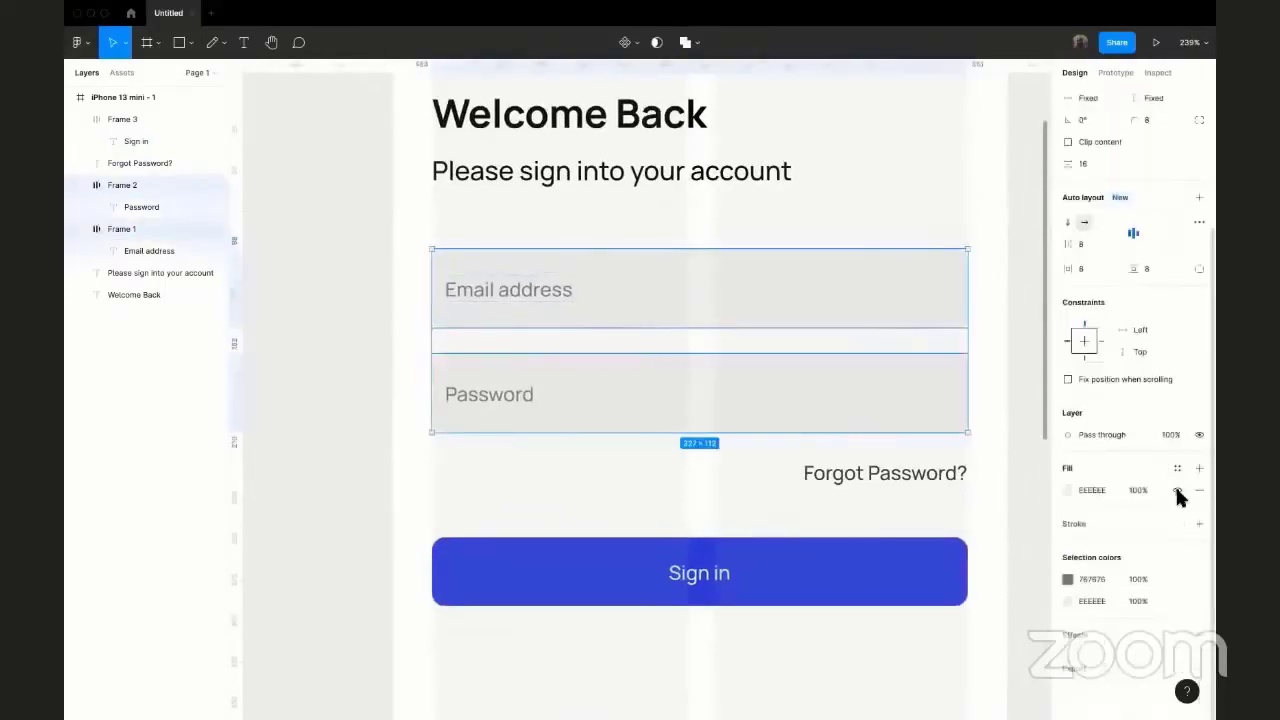
pyautogui.click(1177, 490)
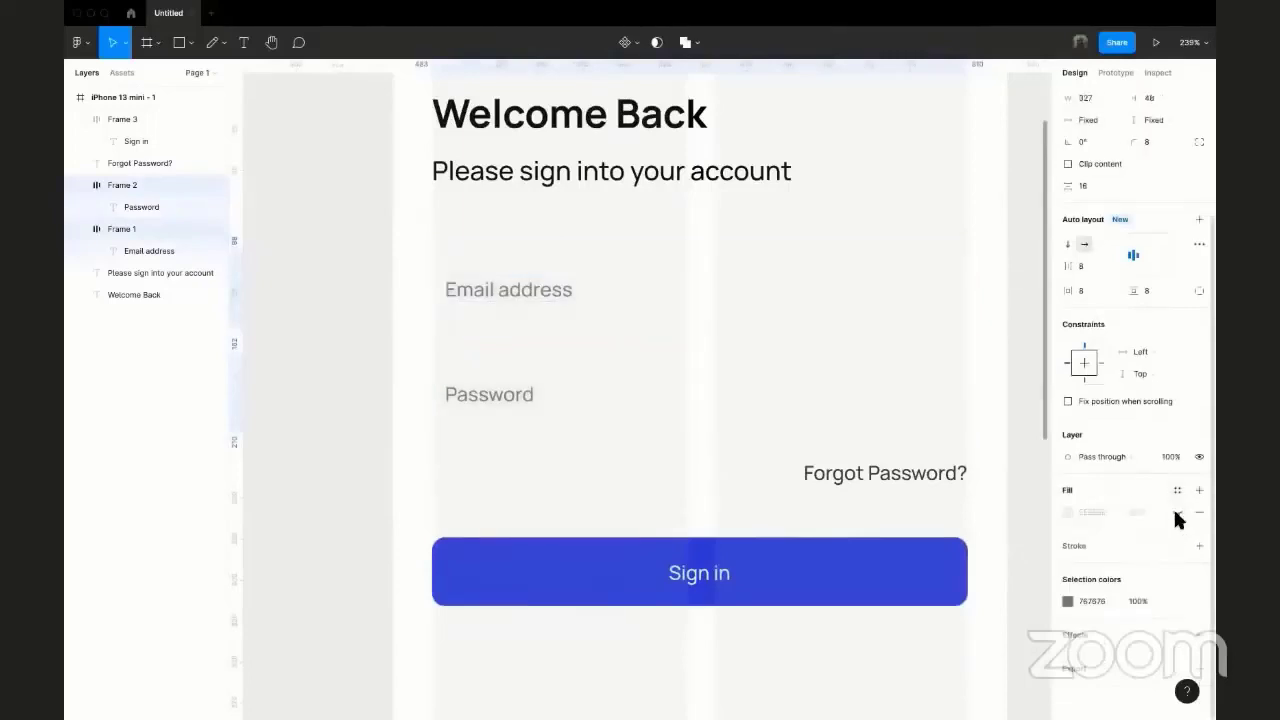
pyautogui.click(1177, 512)
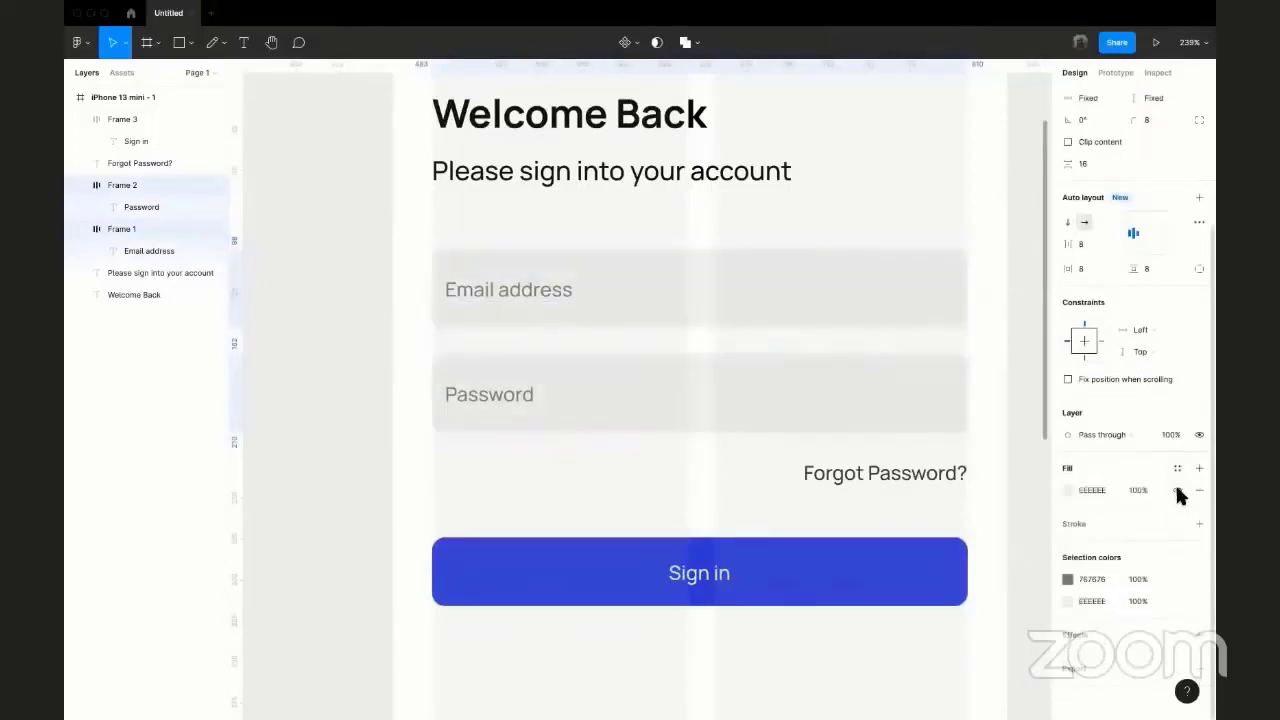
pyautogui.click(1174, 509)
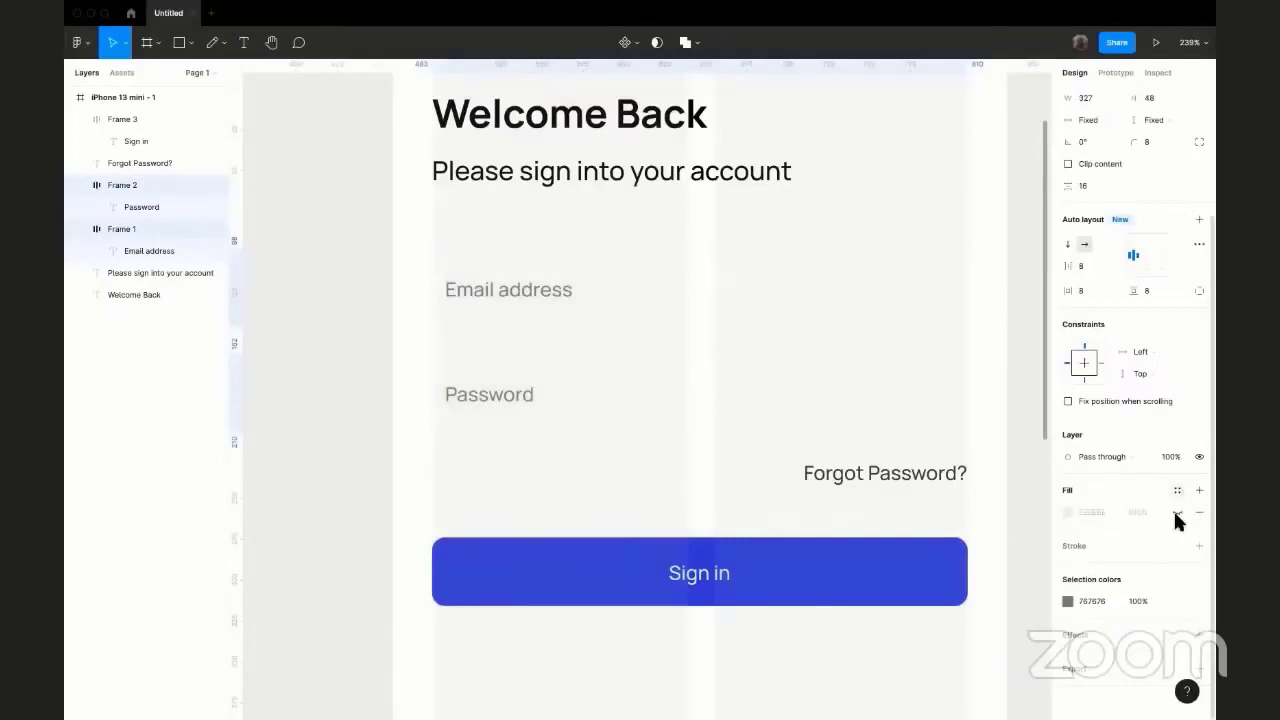
pyautogui.click(1174, 510)
pyautogui.click(1173, 489)
pyautogui.click(1173, 506)
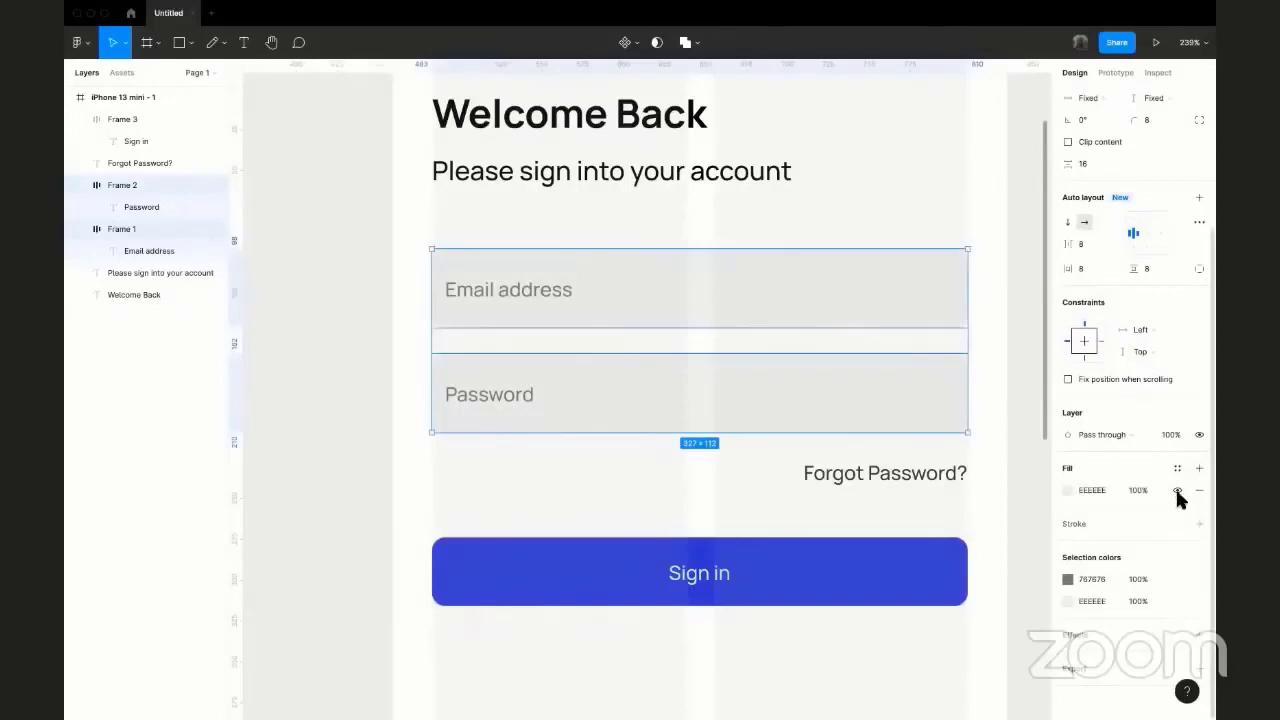
pyautogui.click(1176, 489)
# Add a 1-thick inside stroke to the Email address and Password fields and colour it grey 909090.
pyautogui.click(1199, 546)
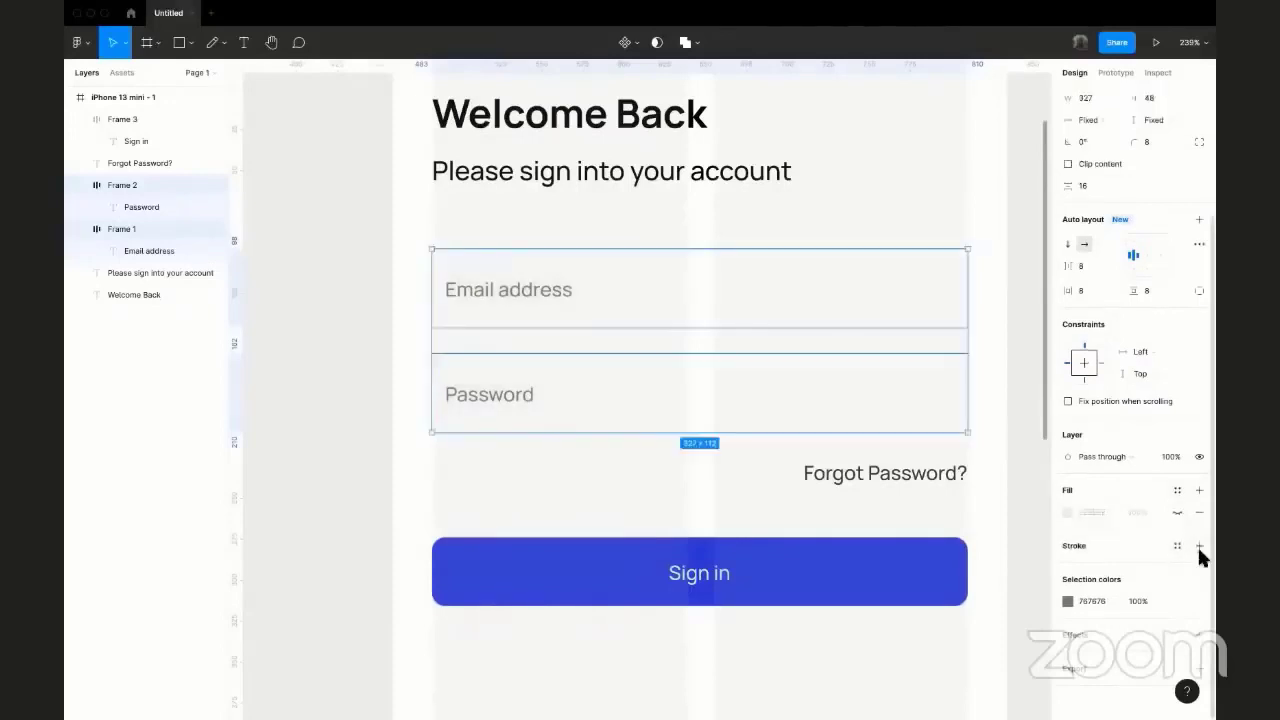
pyautogui.scroll(-1, 1170, 540)
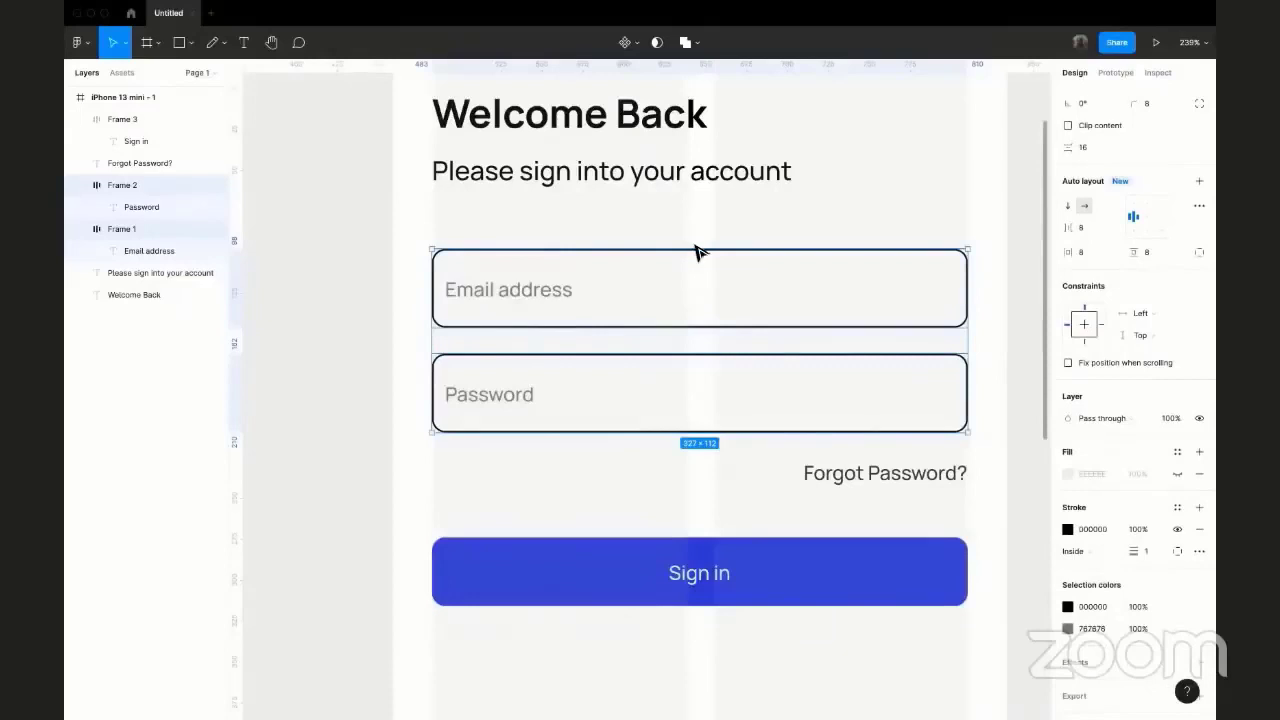
pyautogui.click(1067, 529)
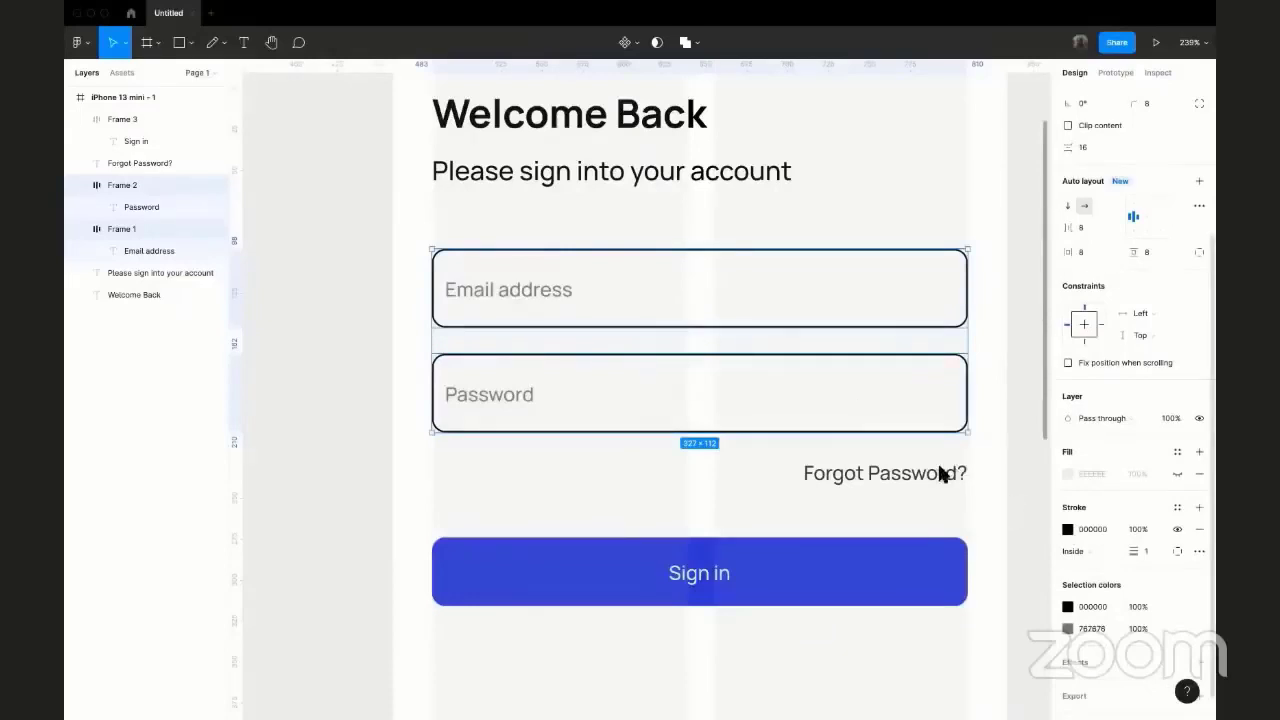
pyautogui.write('848484')
pyautogui.press('Return')
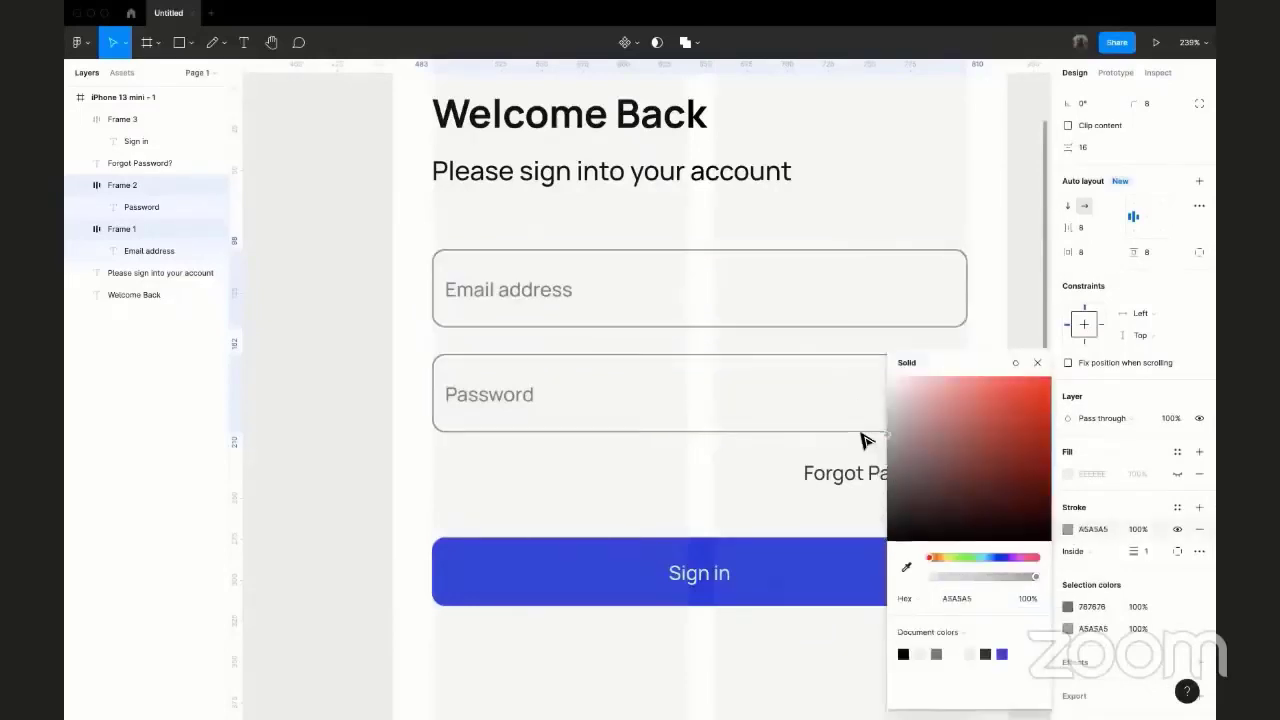
pyautogui.moveTo(862, 438); pyautogui.dragTo(858, 452)
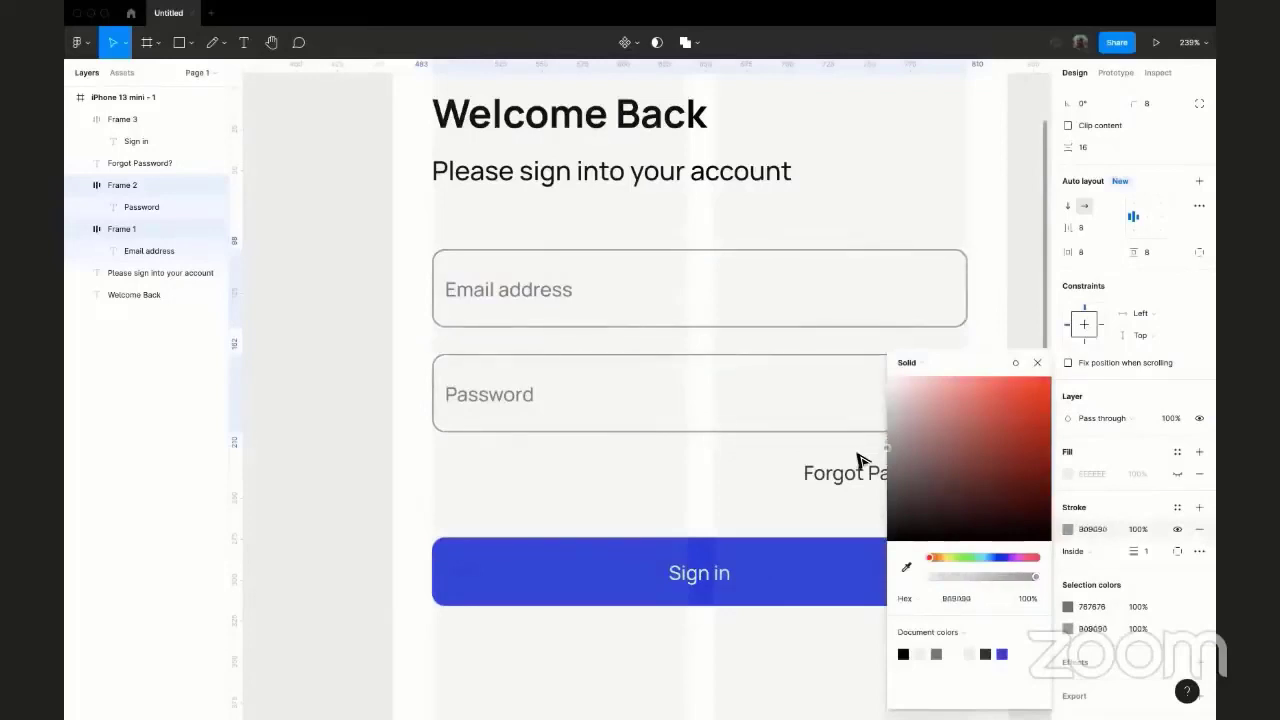
pyautogui.click(1037, 363)
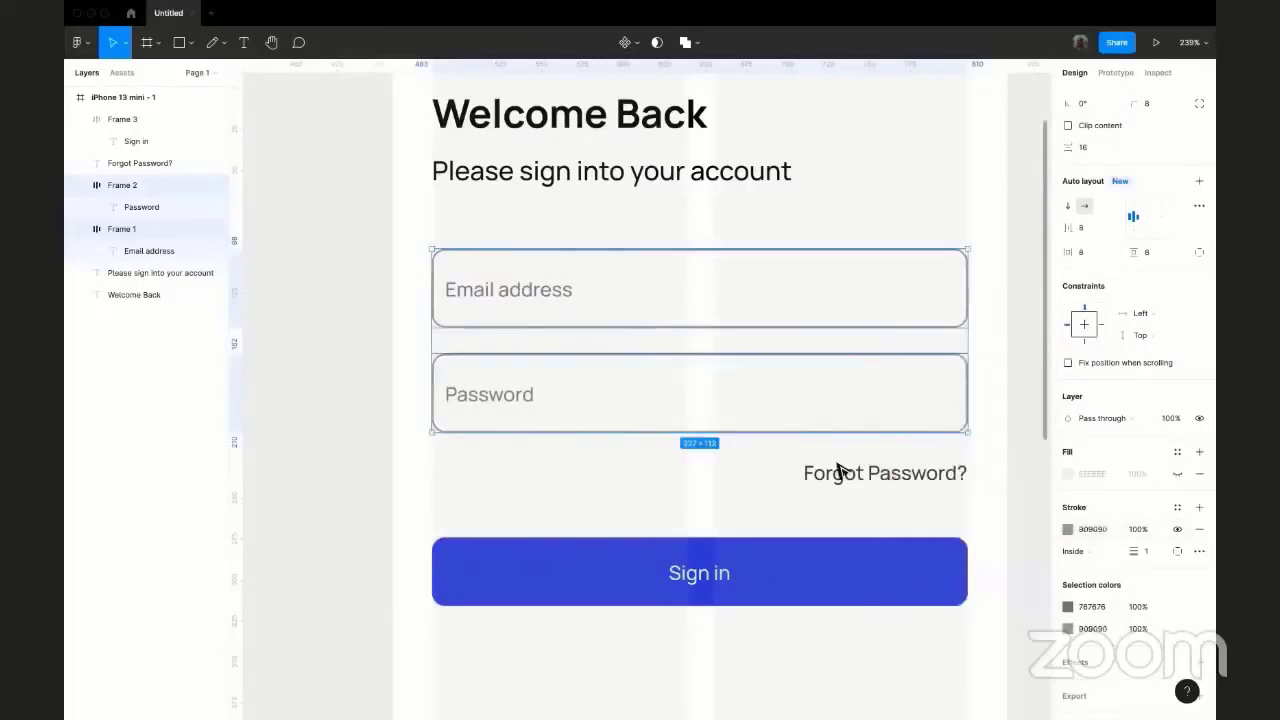
# Examine the sign-in screen's overall layout with the outlined input fields, from the heading to the empty area below the button.
pyautogui.click(776, 494)
pyautogui.scroll(-5, 776, 494)
pyautogui.scroll(-2, 768, 546)
pyautogui.scroll(-2, 756, 460)
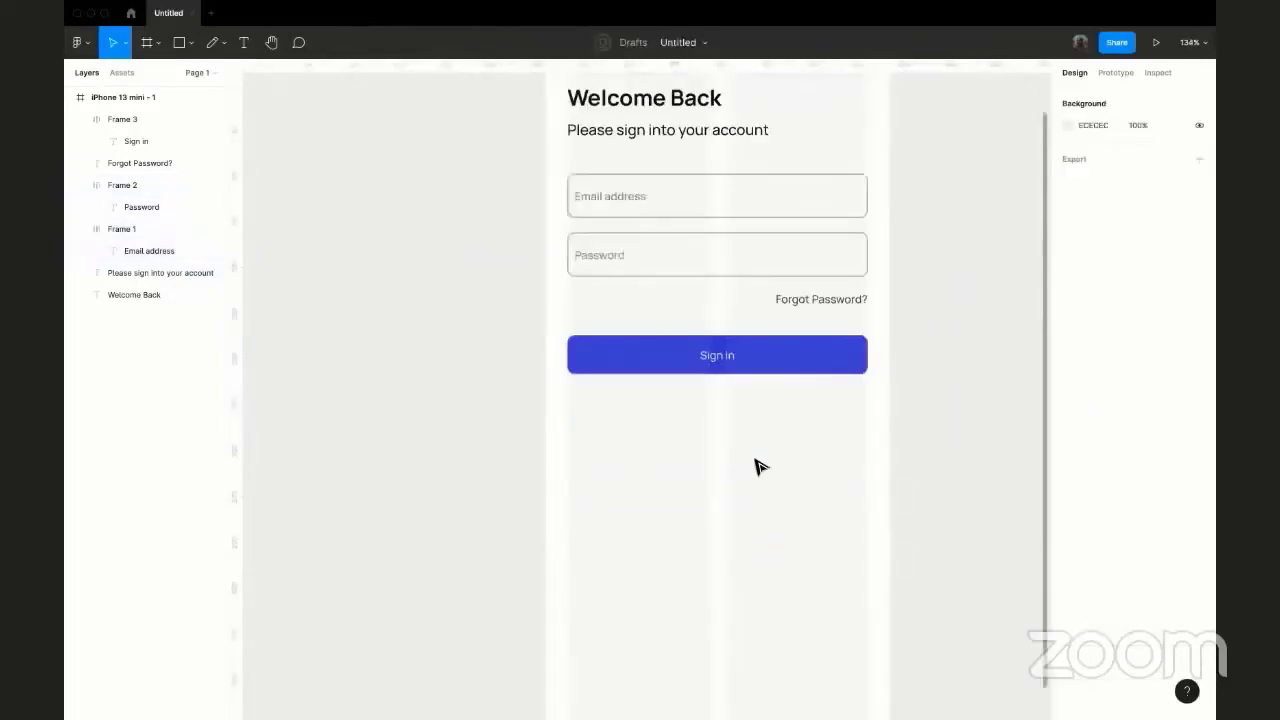
pyautogui.scroll(1, 756, 460)
pyautogui.scroll(2, 706, 506)
pyautogui.scroll(-1, 707, 508)
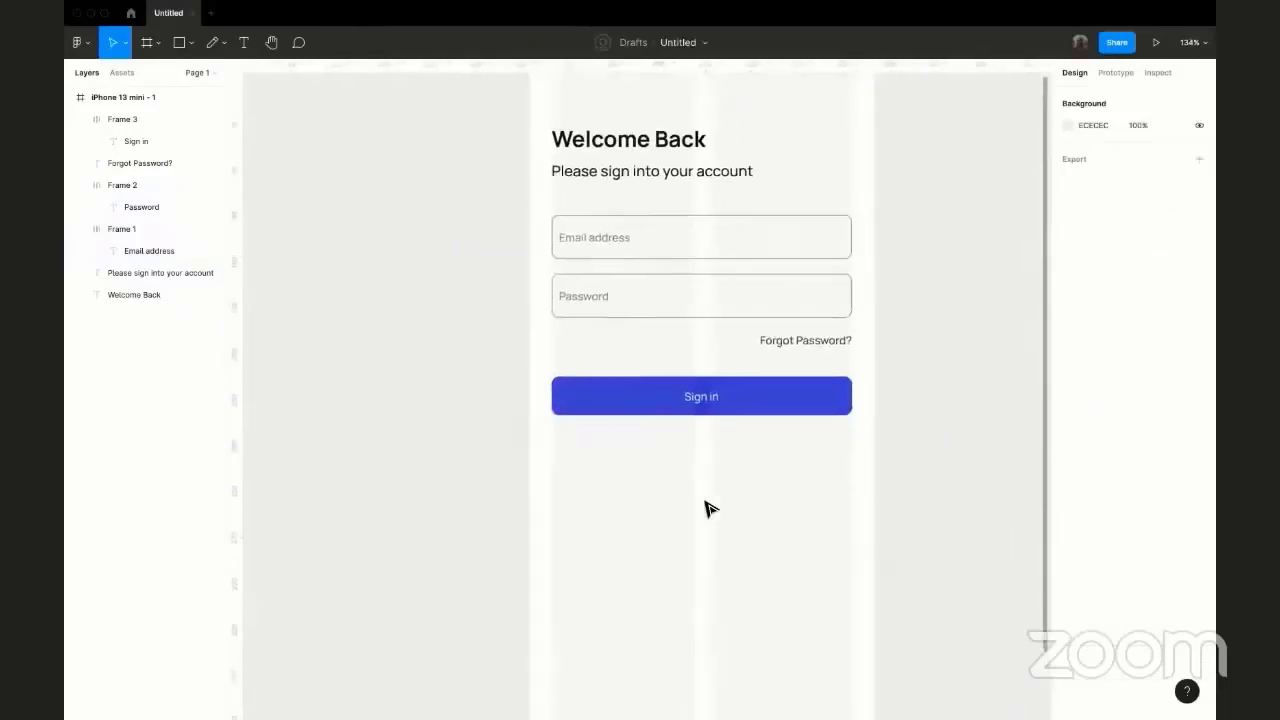
pyautogui.hscroll(1, 706, 508)
pyautogui.scroll(-1, 706, 508)
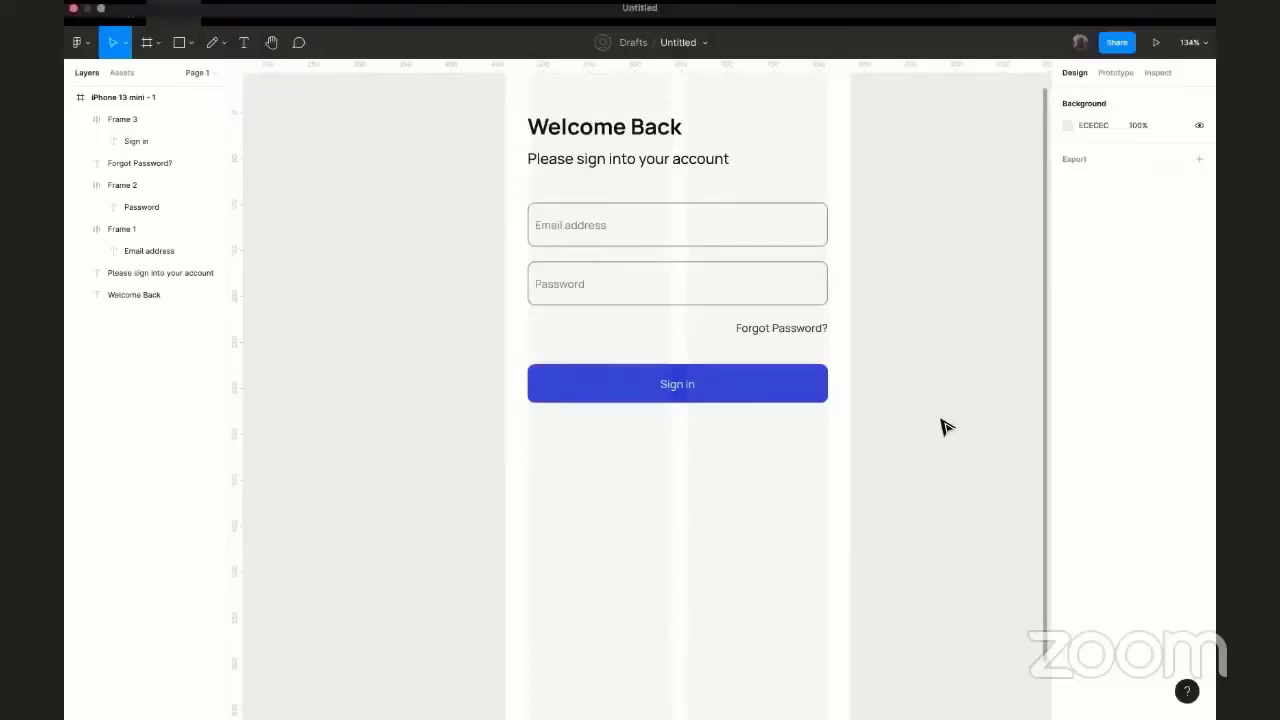
pyautogui.hscroll(5, 945, 427)
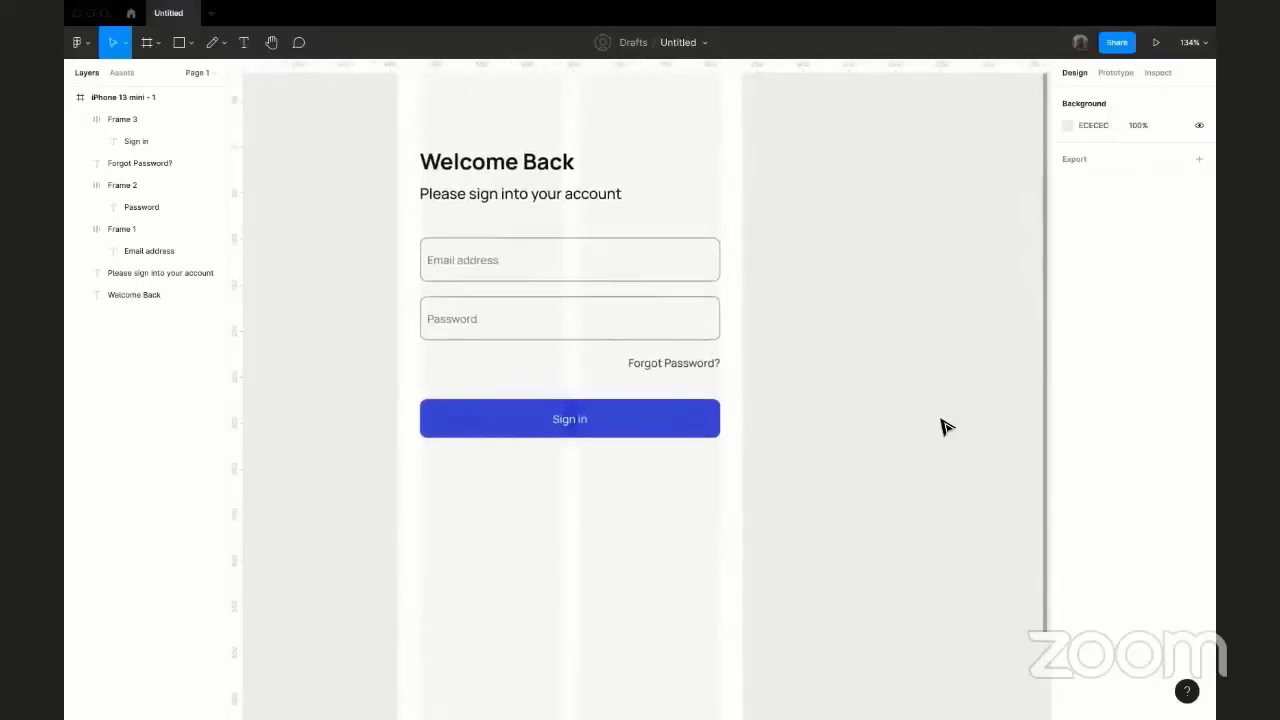
pyautogui.scroll(-3, 945, 427)
pyautogui.hscroll(-3, 945, 427)
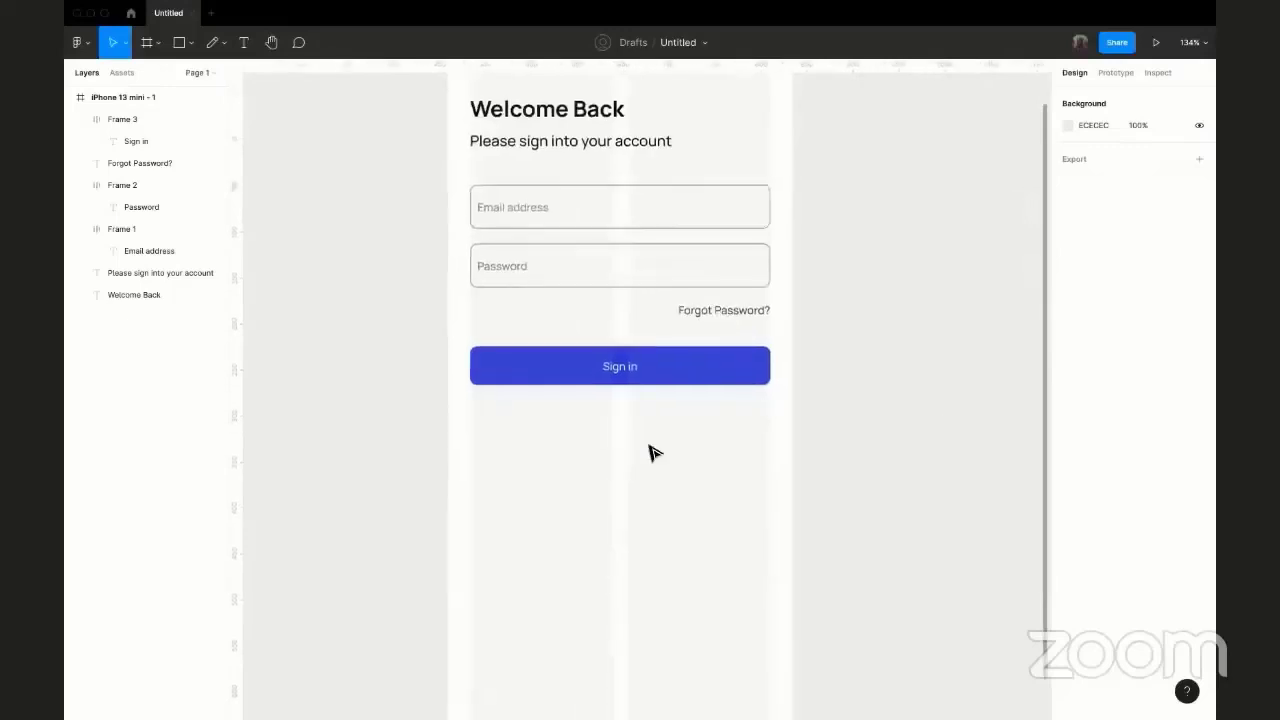
# Add the text "or continue with" below the Sign in button at Y 451 and centre it horizontally on the screen frame.
pyautogui.press('t')
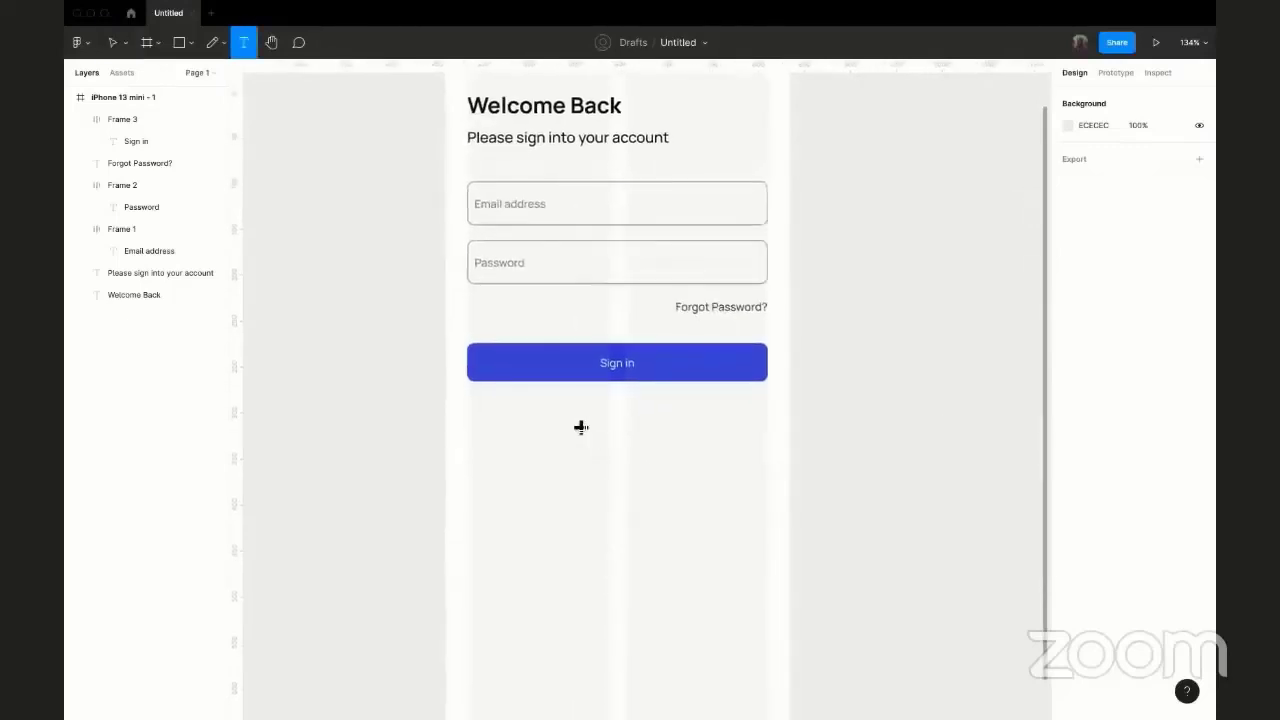
pyautogui.click(583, 432)
pyautogui.write('or')
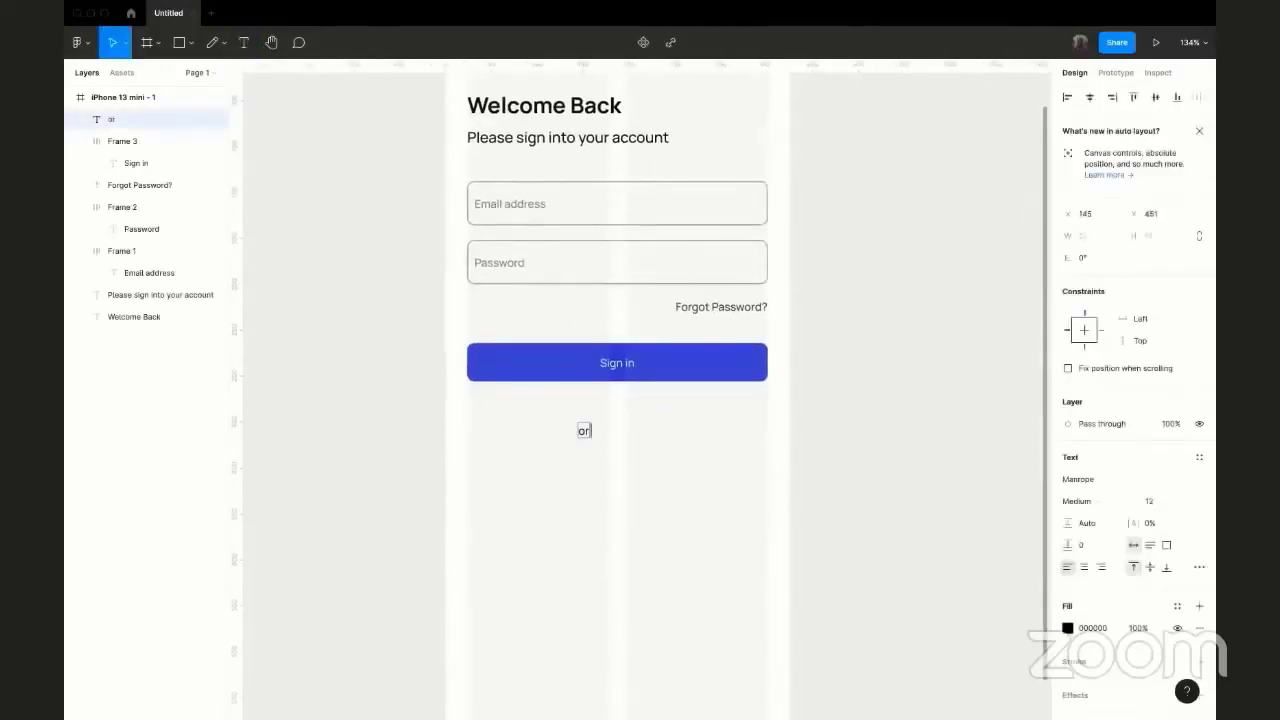
pyautogui.write(' continue with')
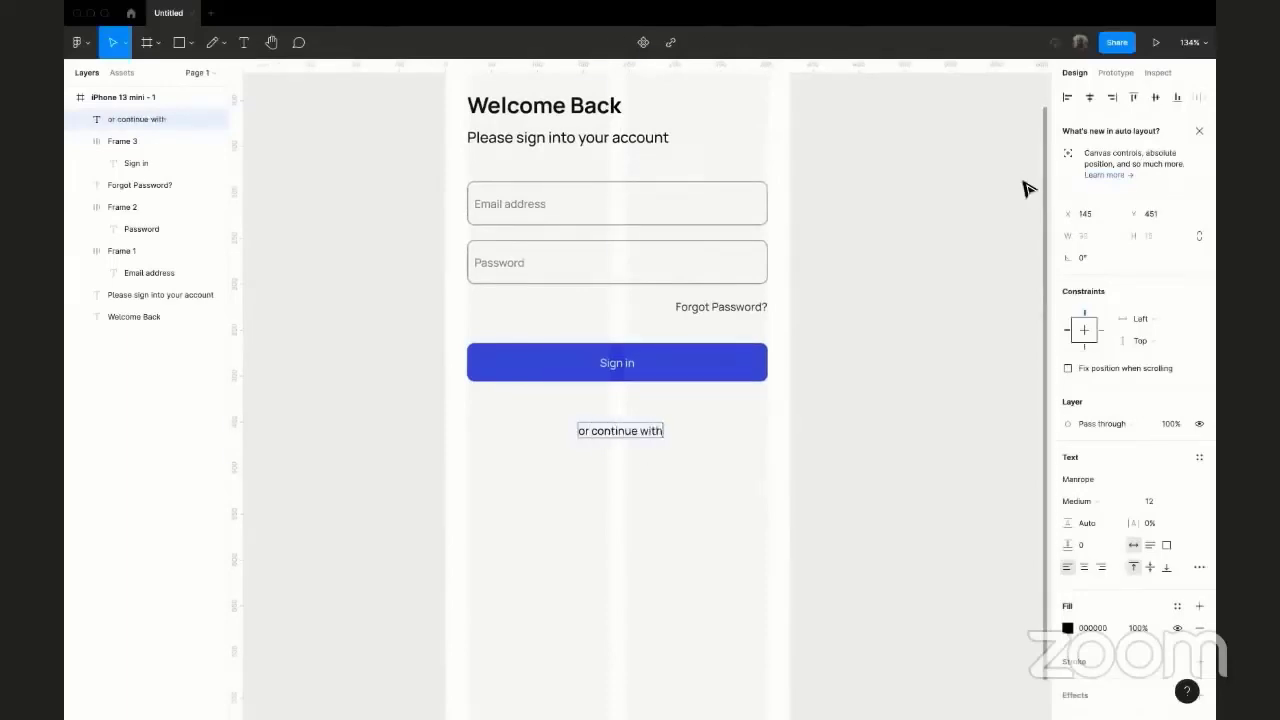
pyautogui.press('Escape')
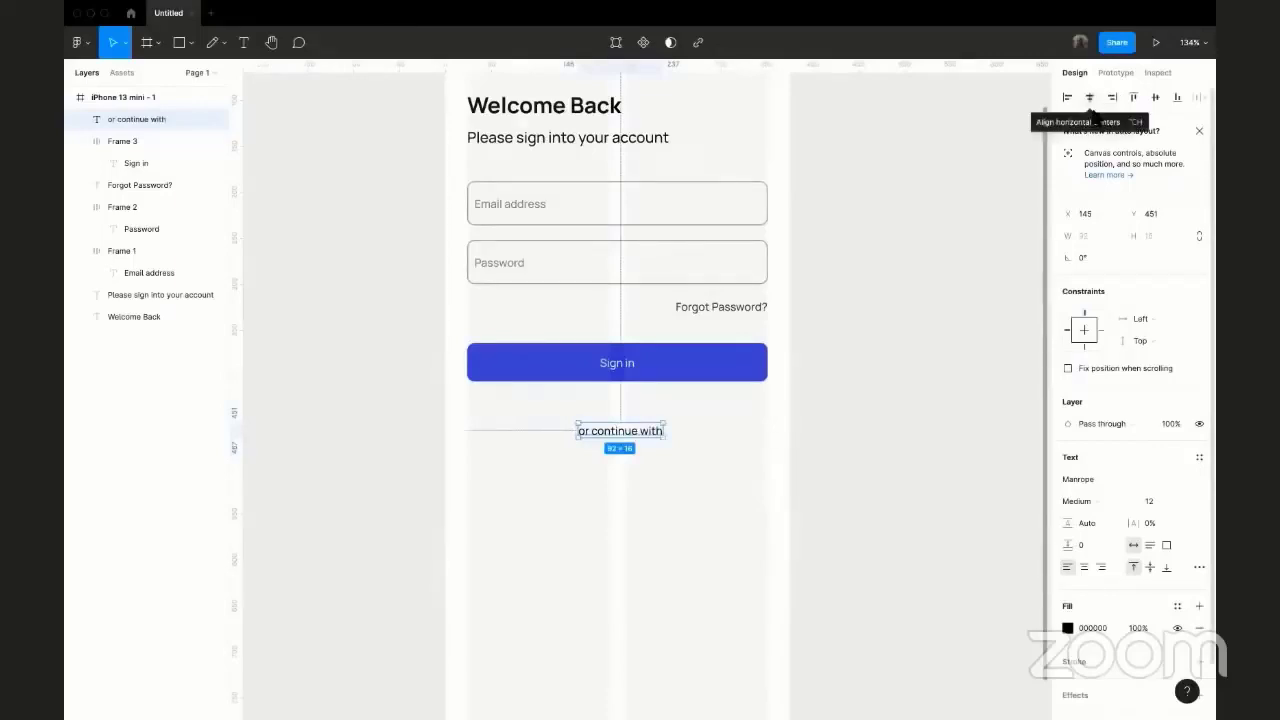
pyautogui.click(1089, 97)
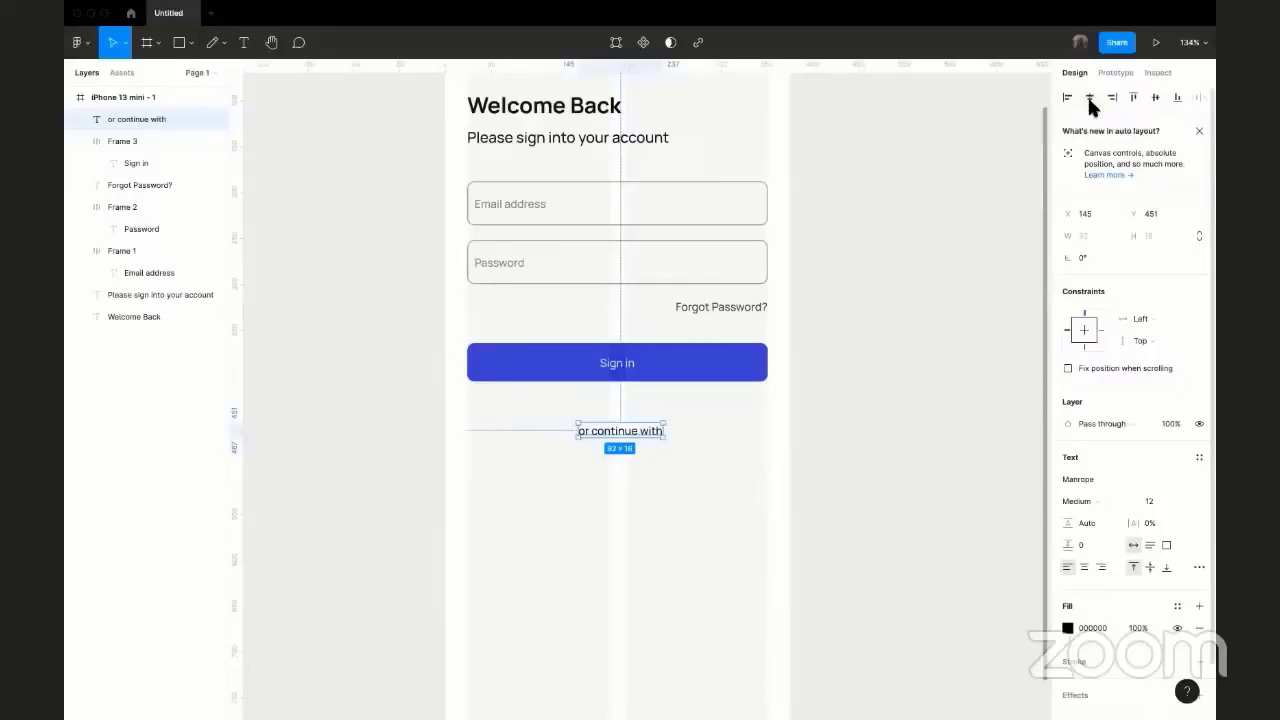
pyautogui.scroll(-1, 680, 451)
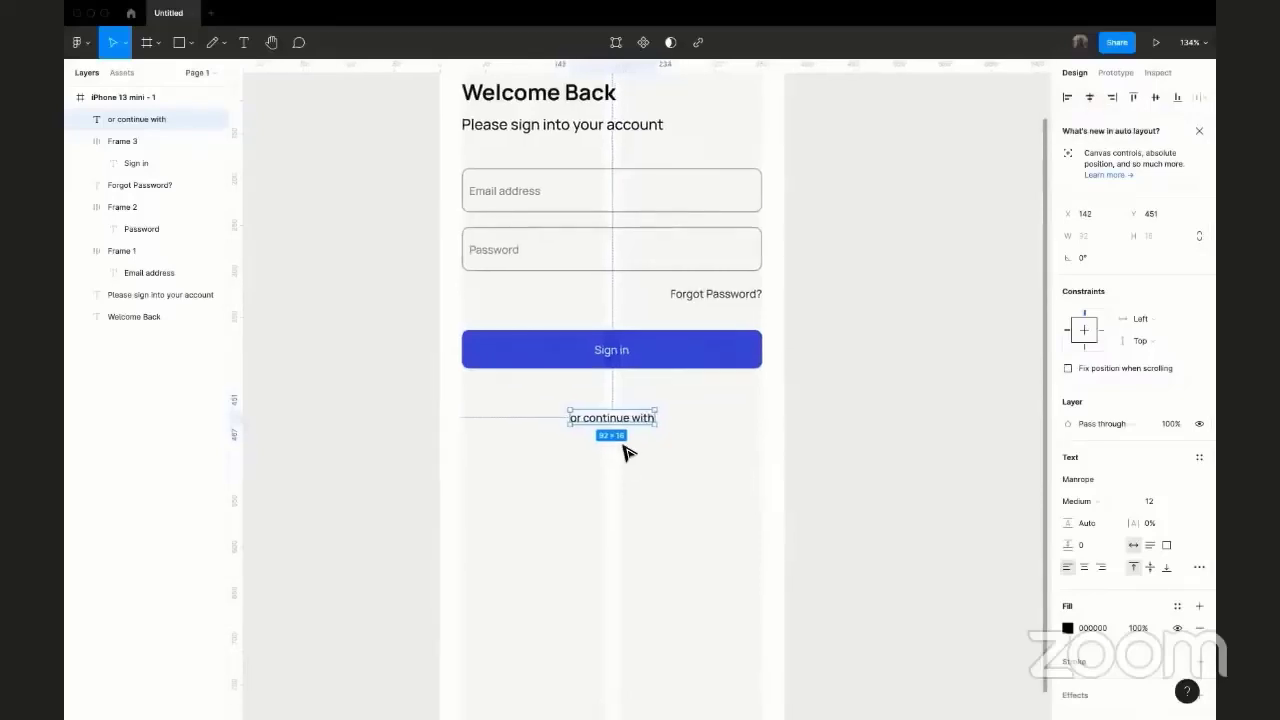
pyautogui.click(626, 451)
# Add the text "Google" below "or continue with" and move it to the horizontal centre at X 167, Y 505.
pyautogui.scroll(-2, 583, 453)
pyautogui.scroll(5, 580, 451)
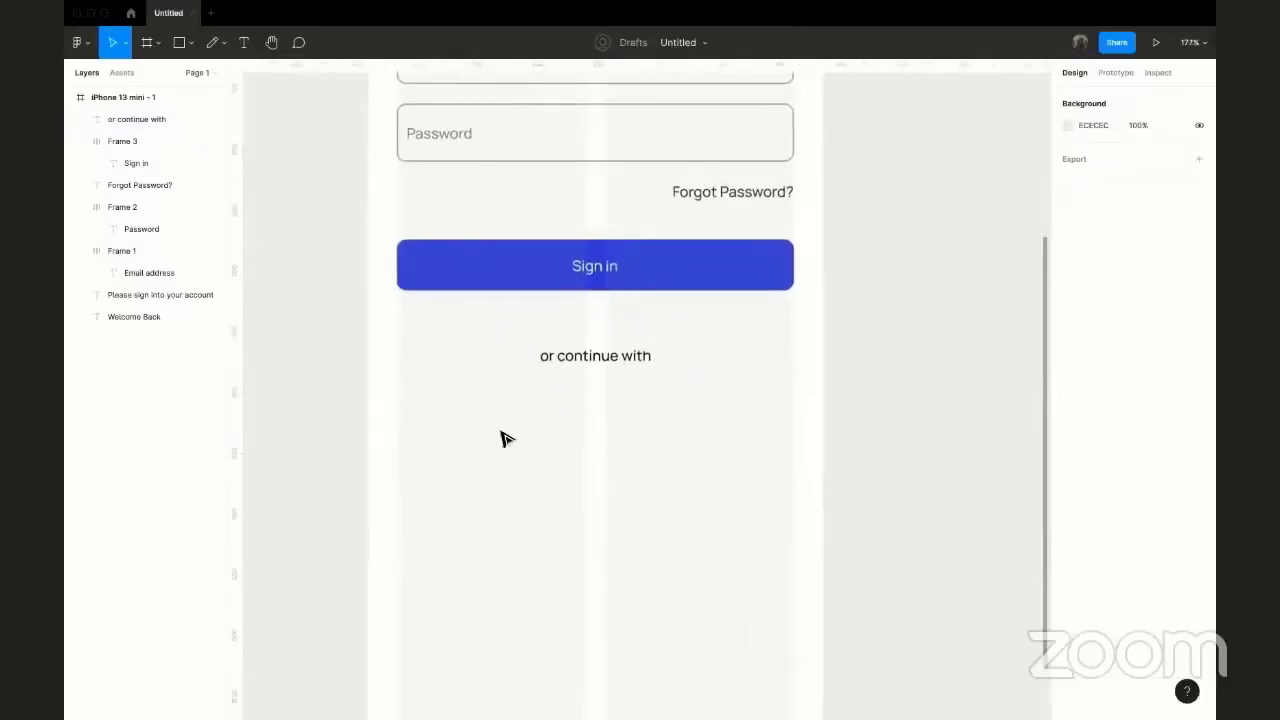
pyautogui.press('t')
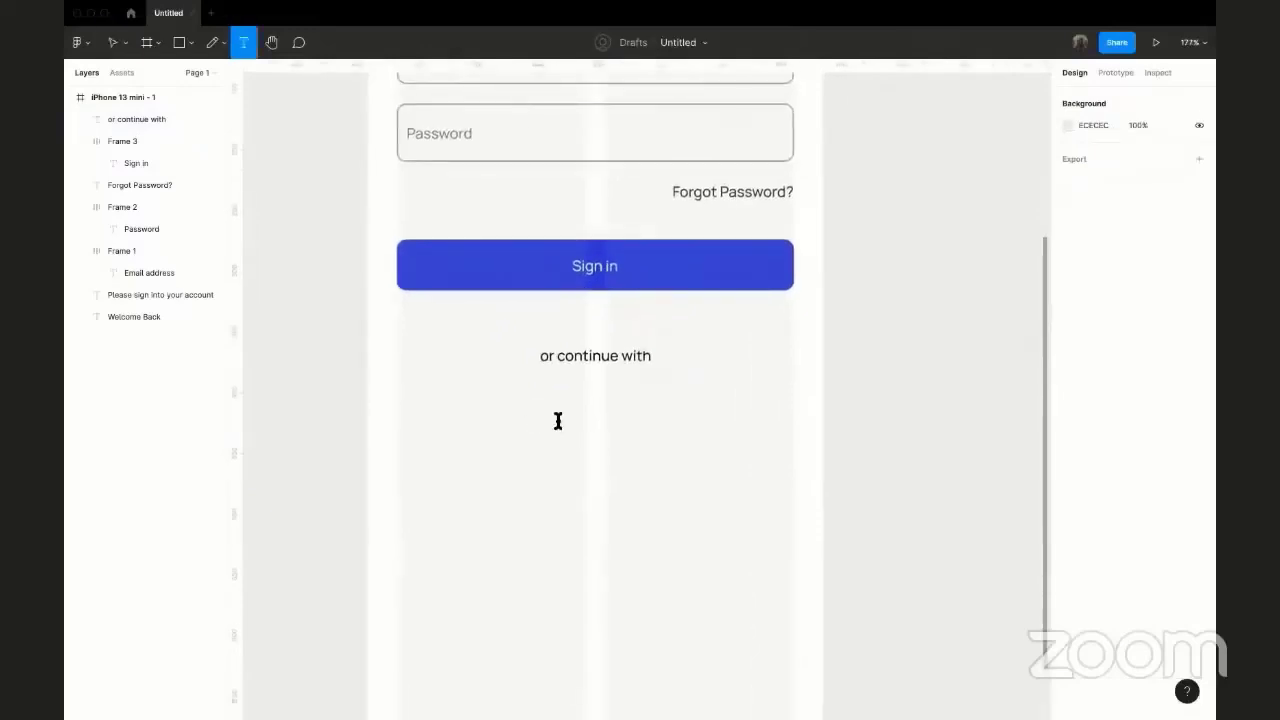
pyautogui.click(557, 421)
pyautogui.write('Google')
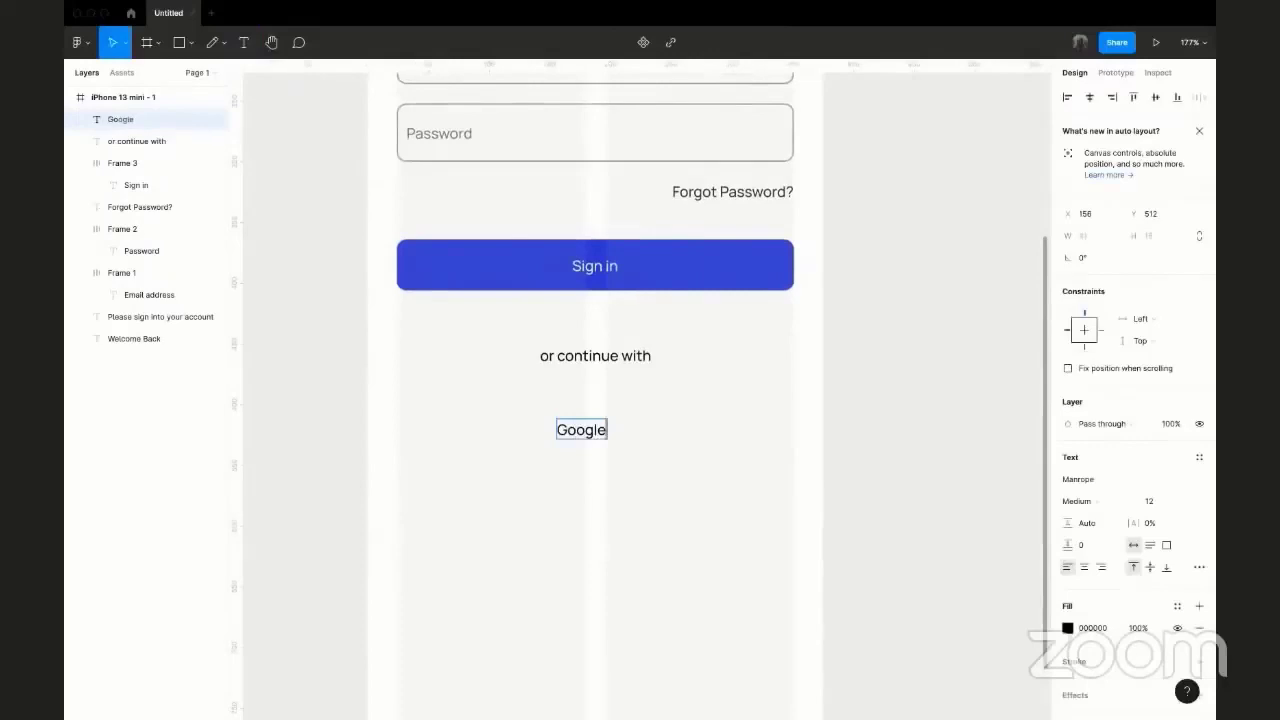
pyautogui.press('Escape')
pyautogui.moveTo(576, 437)
pyautogui.mouseDown()
pyautogui.moveTo(591, 434)
pyautogui.moveTo(597, 408)
pyautogui.moveTo(590, 425)
pyautogui.moveTo(572, 421)
pyautogui.moveTo(590, 427)
pyautogui.mouseUp()
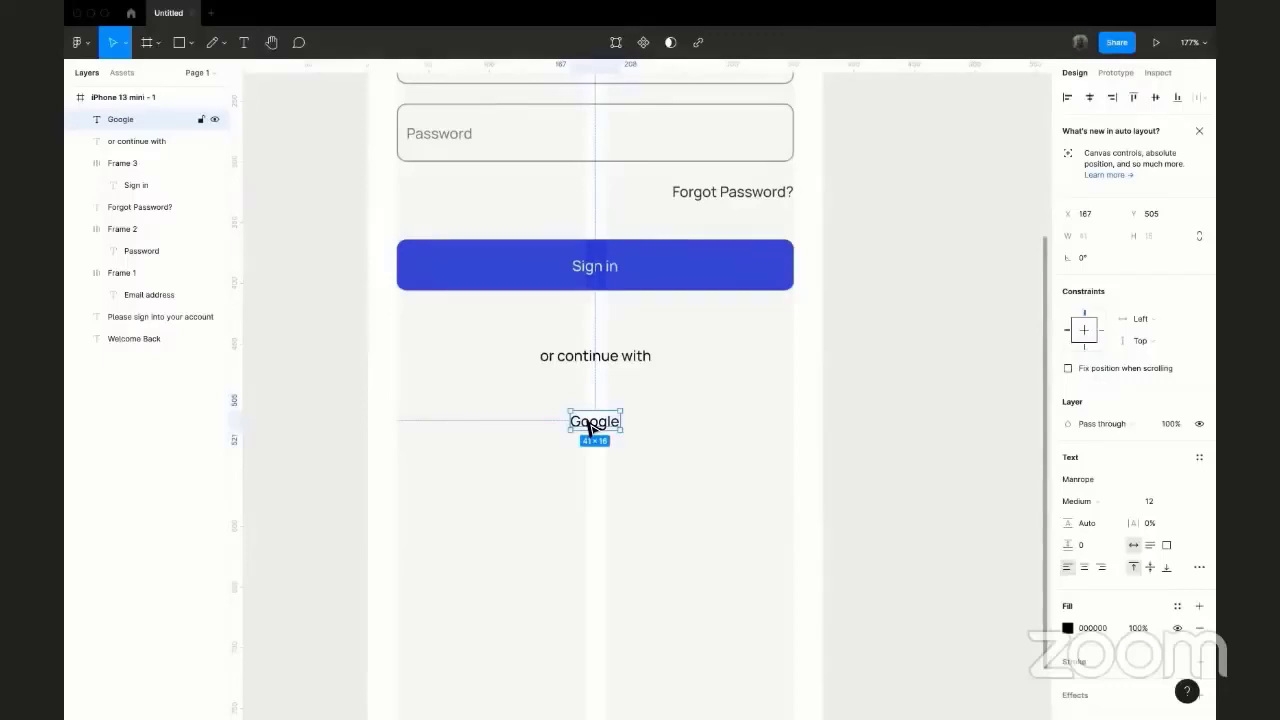
pyautogui.scroll(-3, 716, 392)
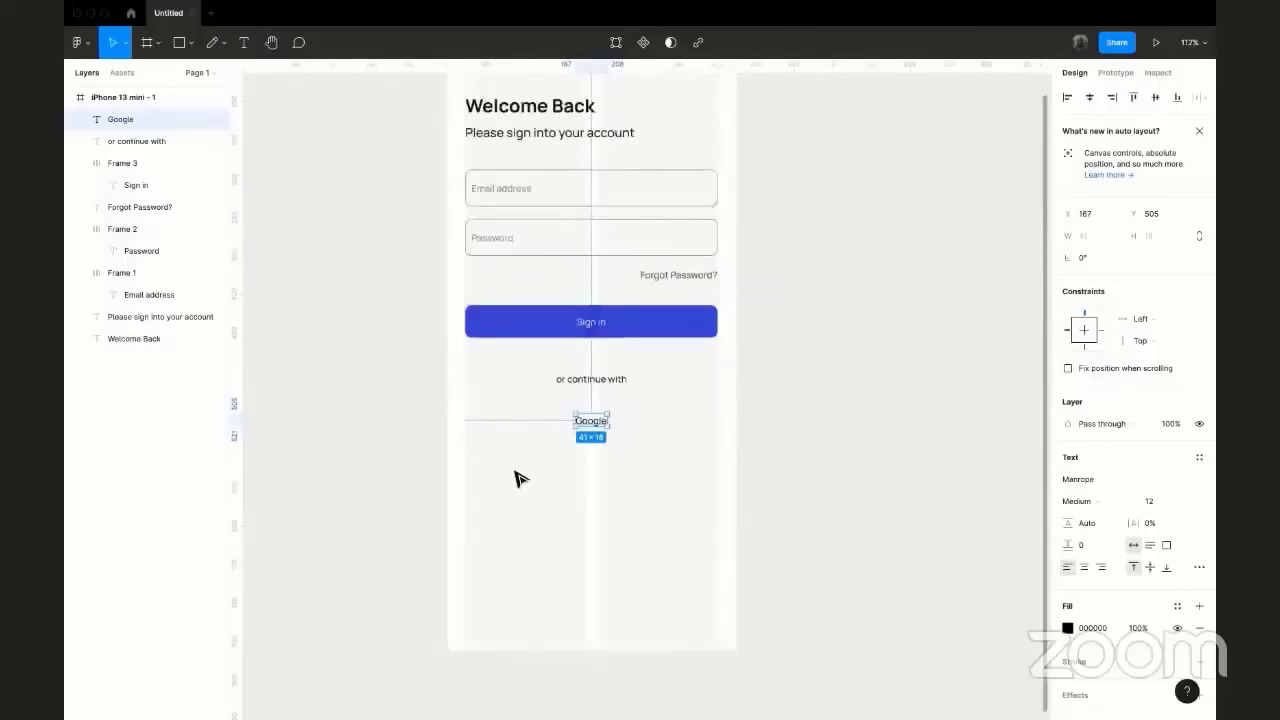
pyautogui.scroll(4, 680, 408)
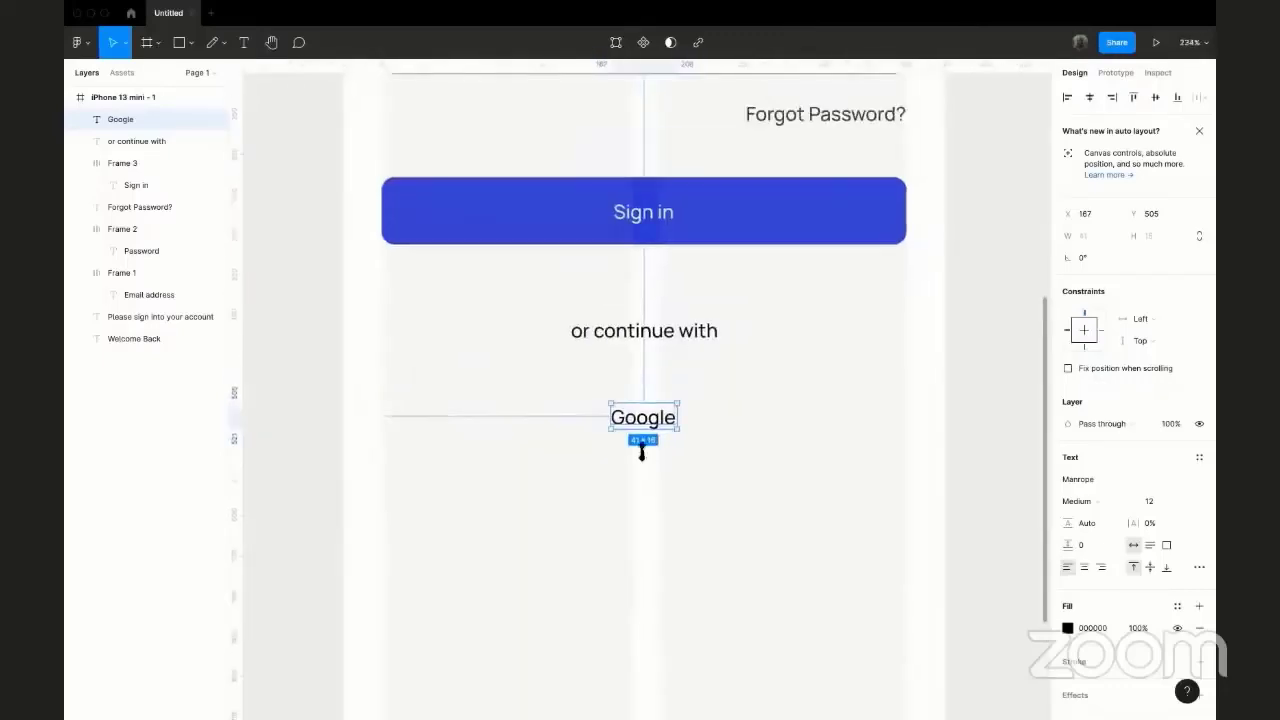
pyautogui.scroll(-4, 642, 452)
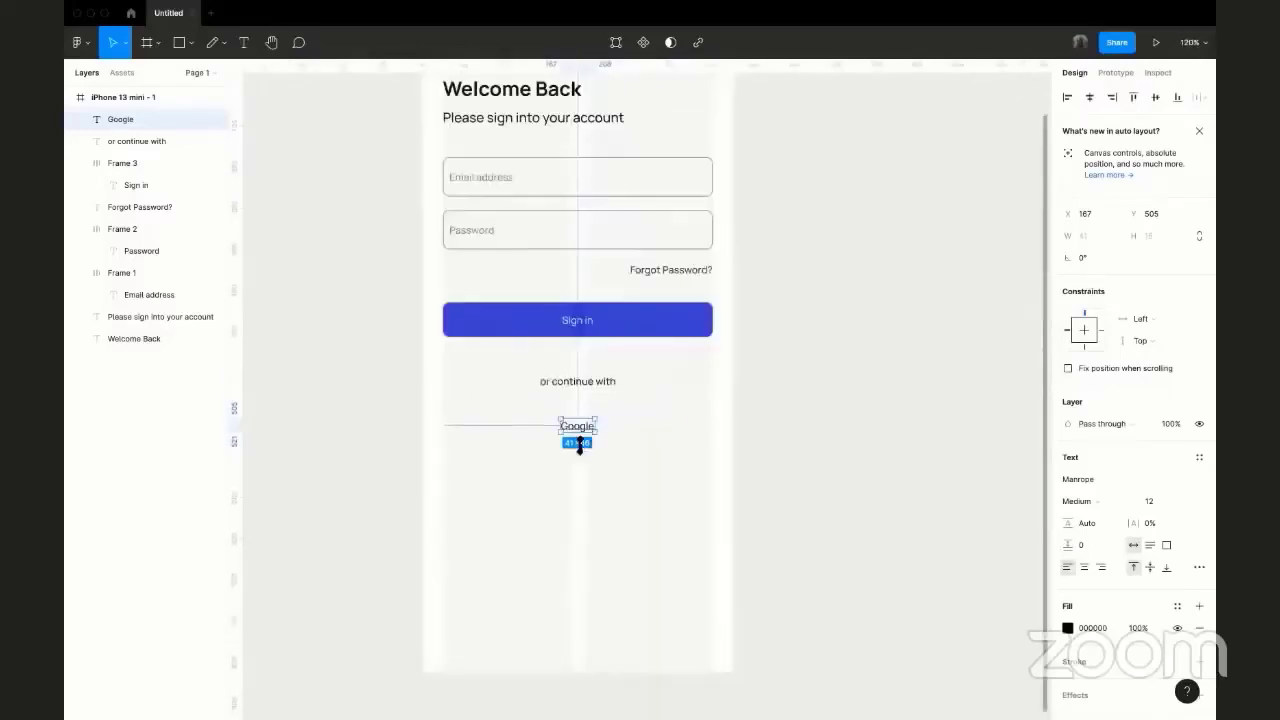
pyautogui.click(594, 471)
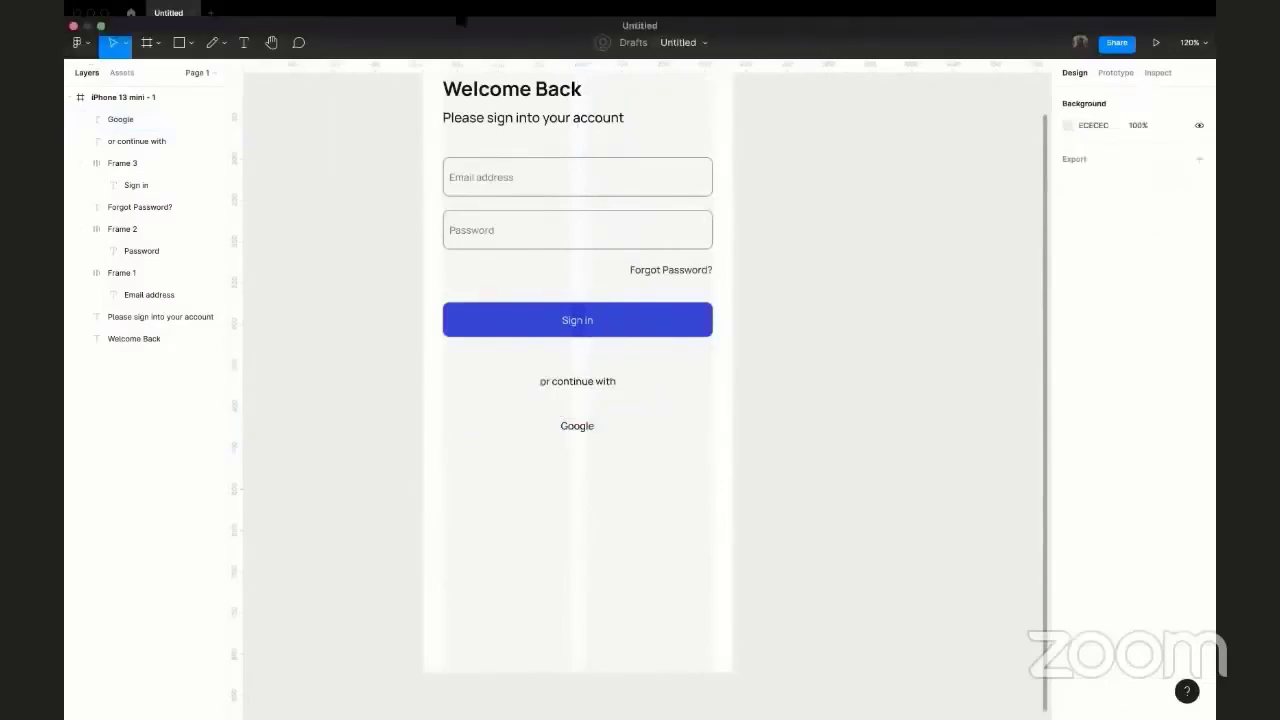
pyautogui.click(458, 20)
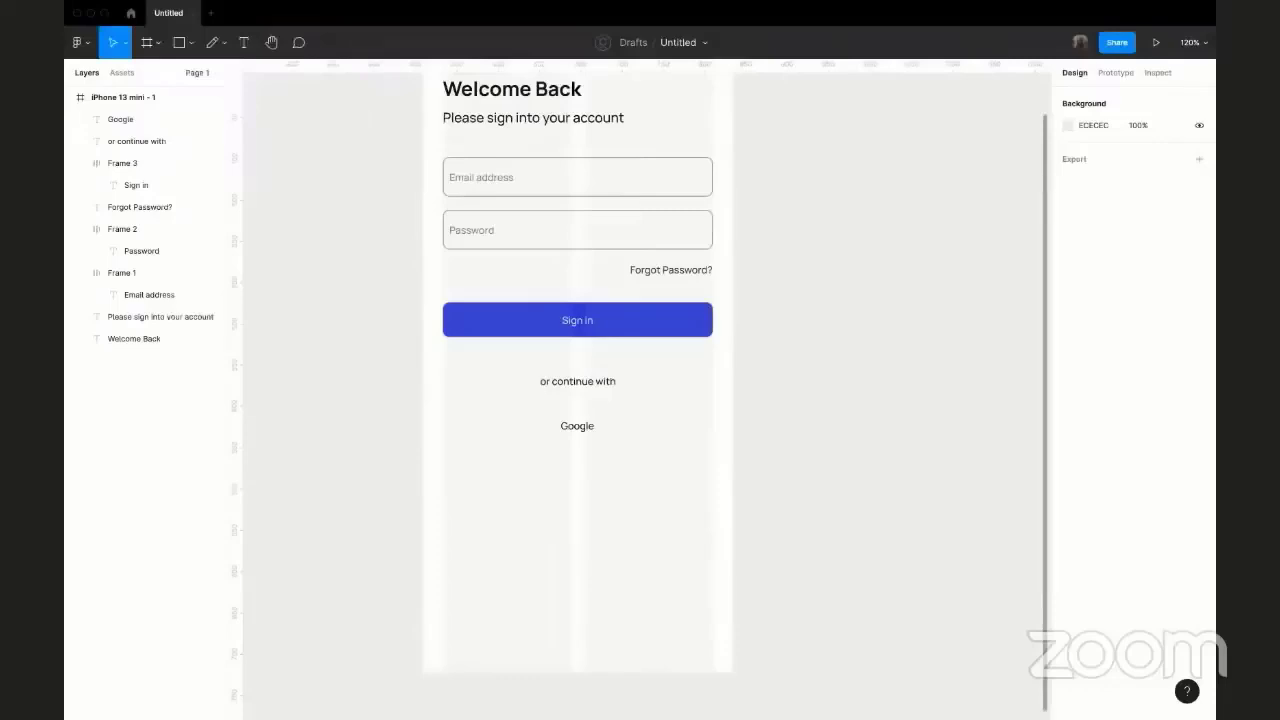
pyautogui.rightClick(751, 379)
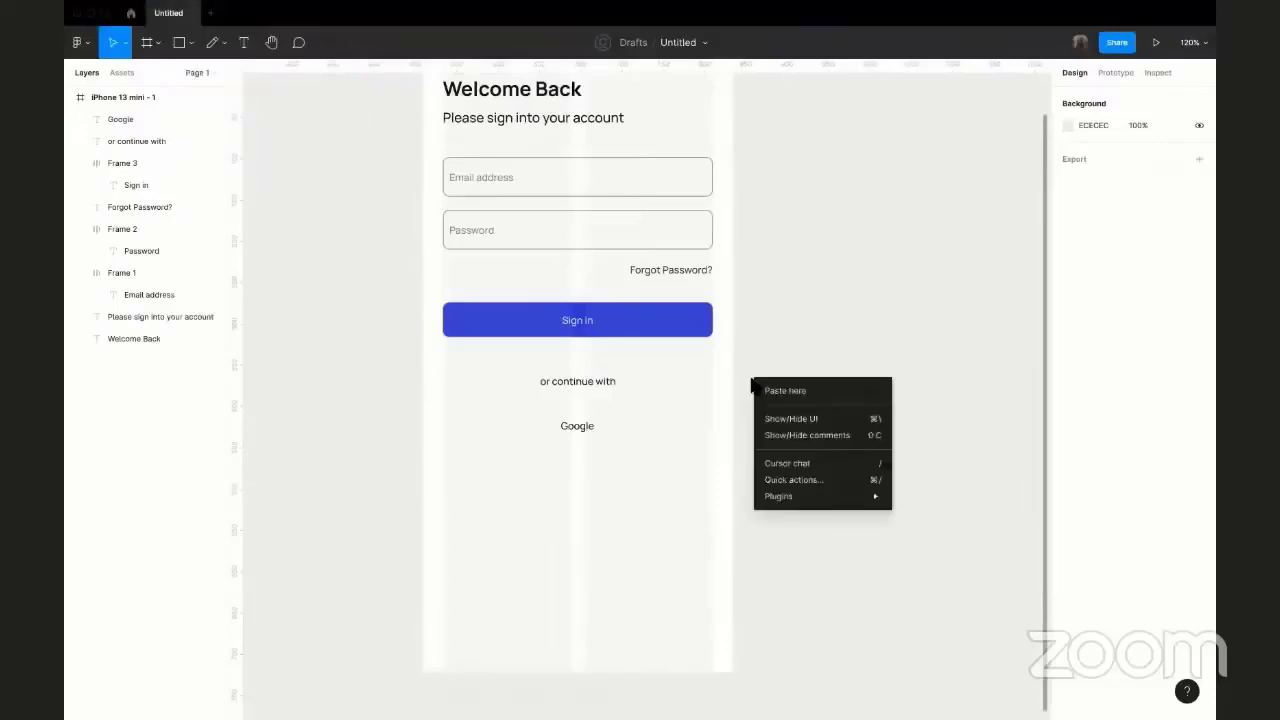
pyautogui.moveTo(831, 497)
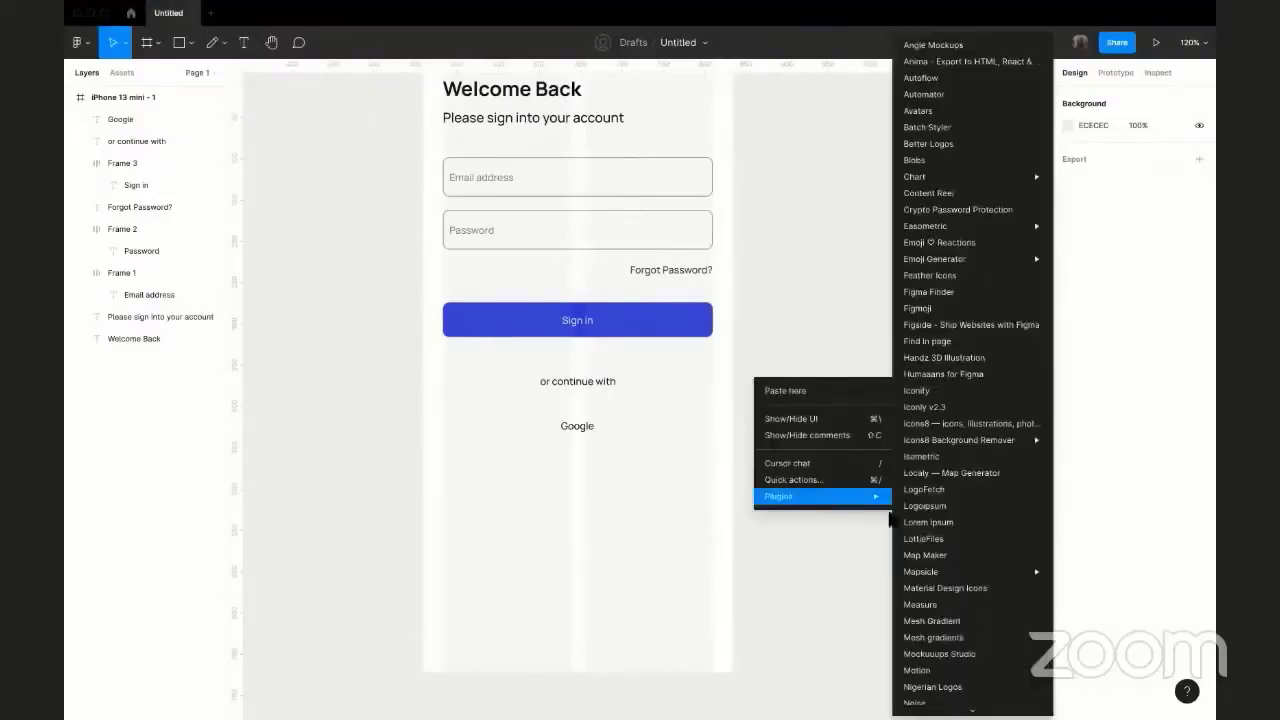
pyautogui.moveTo(950, 226)
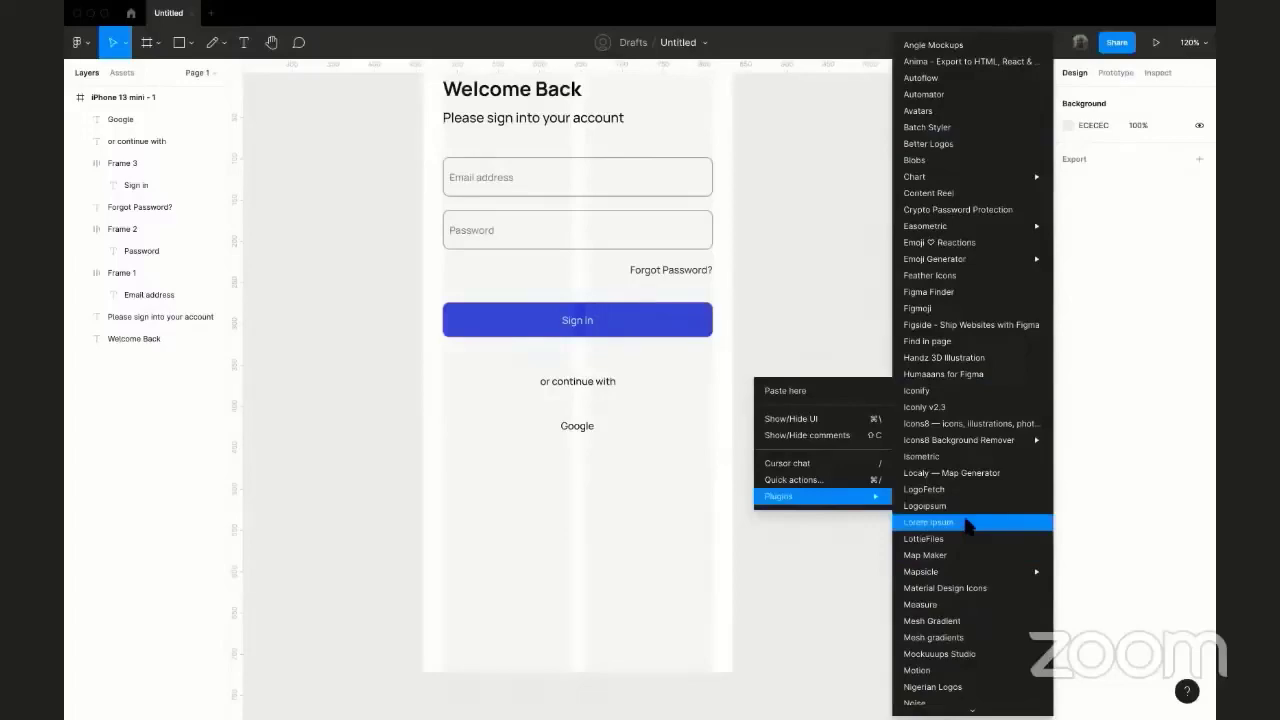
pyautogui.scroll(-5, 966, 526)
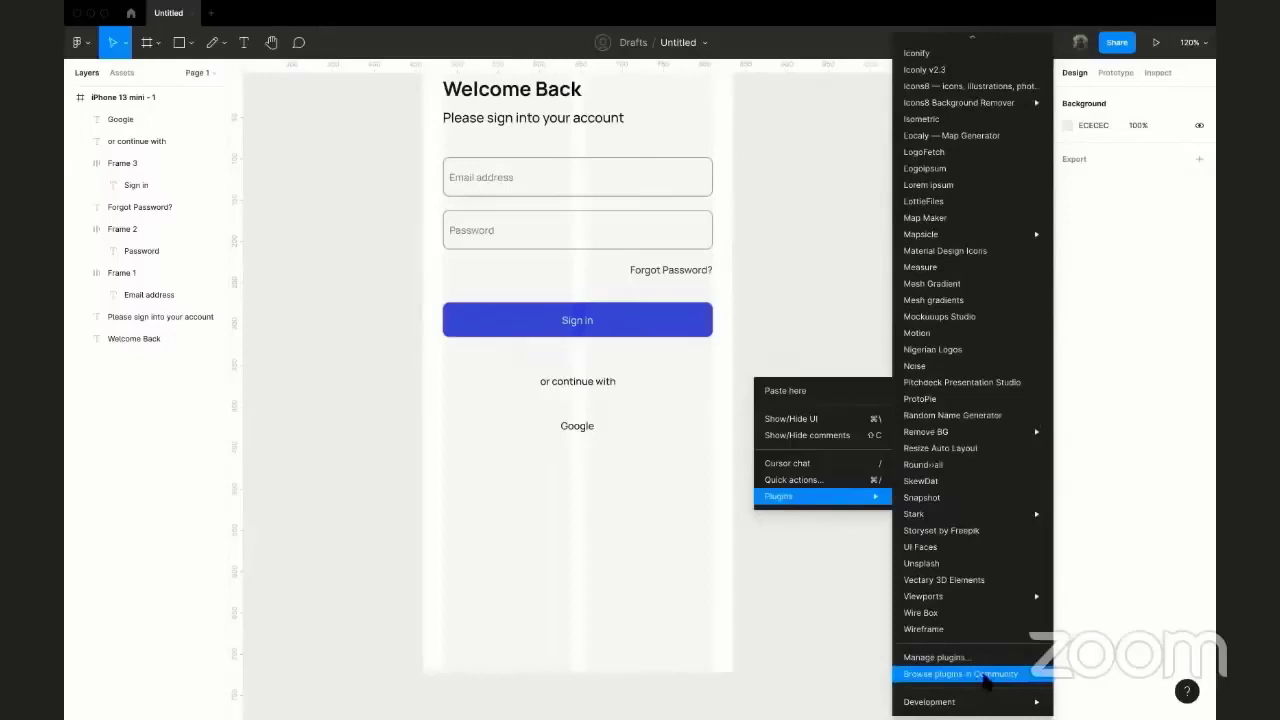
pyautogui.click(830, 358)
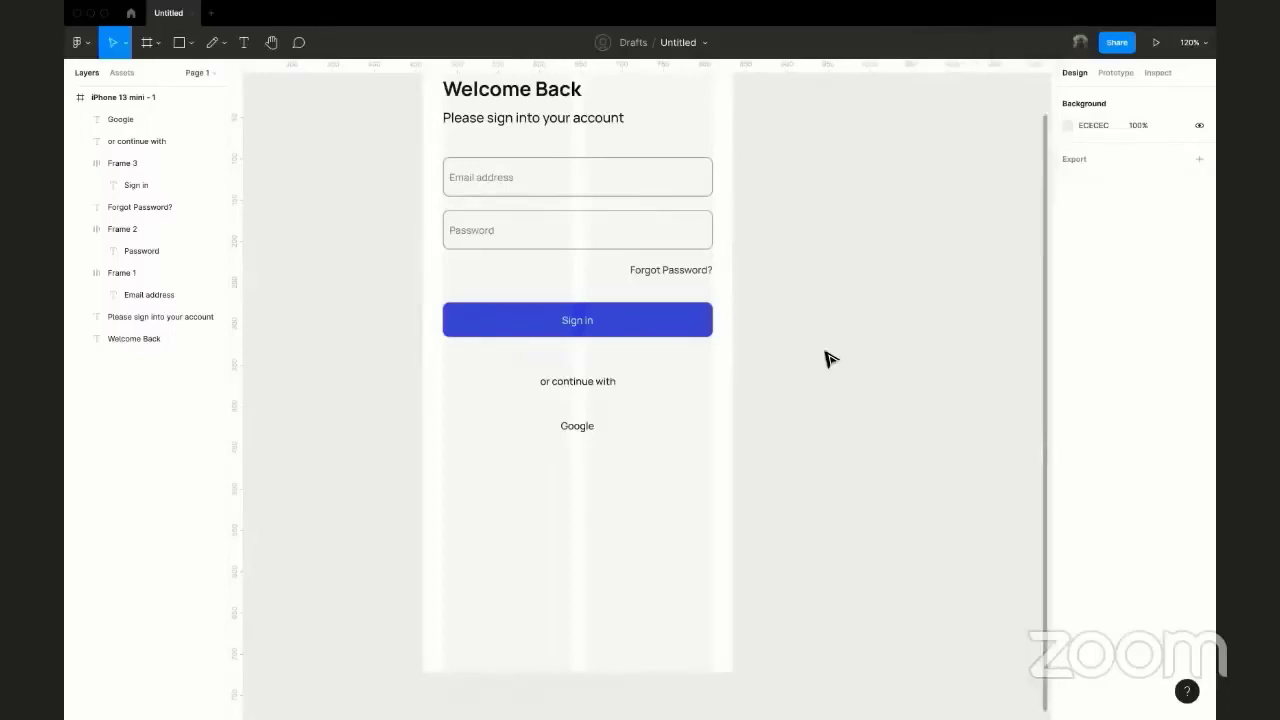
# Open the Community page for browsing plugins.
pyautogui.rightClick(911, 470)
pyautogui.moveTo(911, 466)
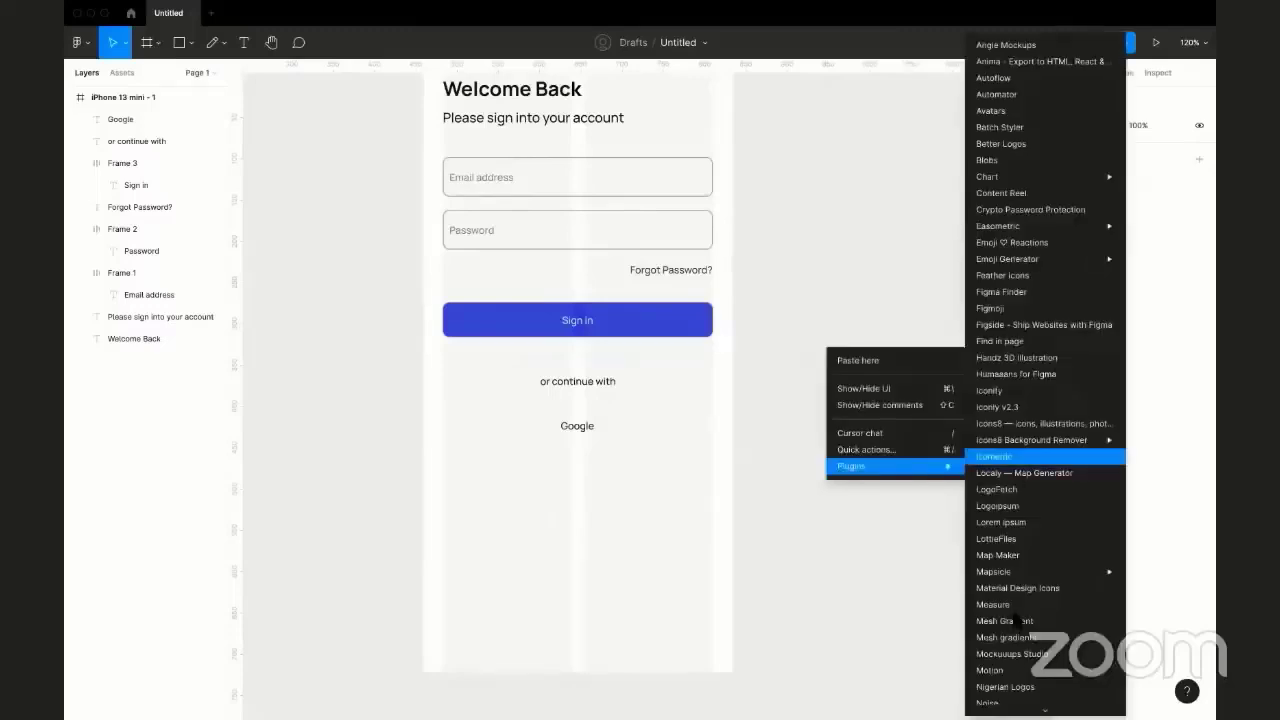
pyautogui.scroll(-5, 1025, 680)
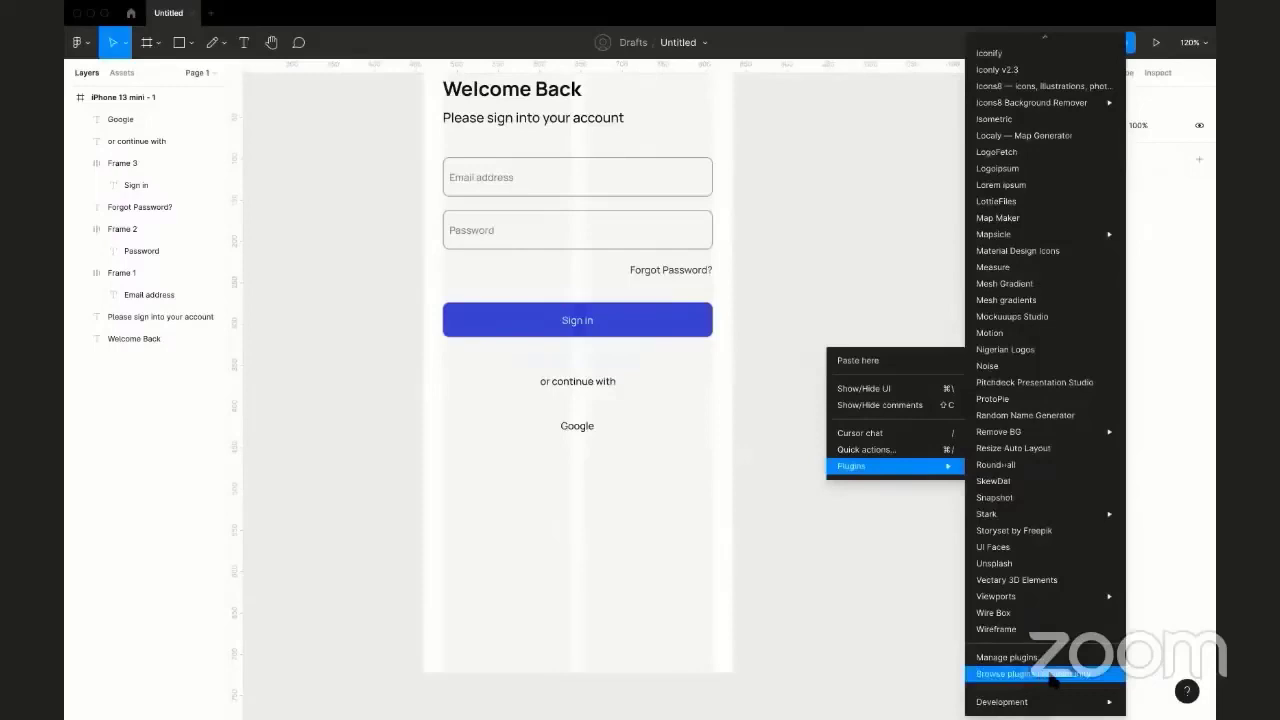
pyautogui.click(1052, 674)
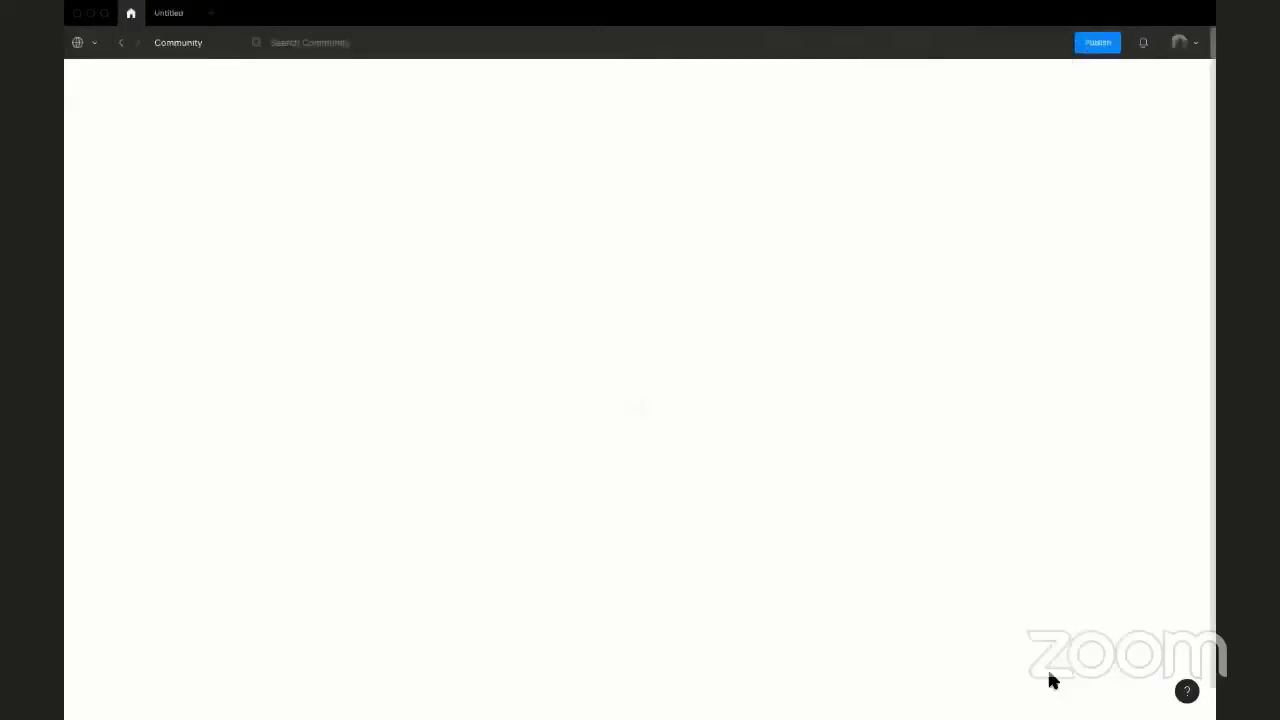